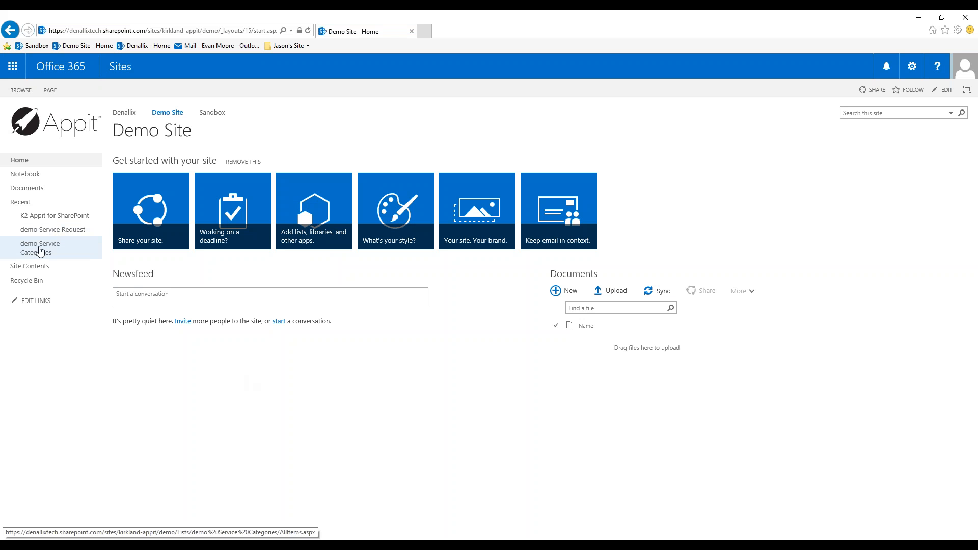
- View the demo Service Categories list and open the K2 application setup for the demo Service Request list
left_click(40, 250)
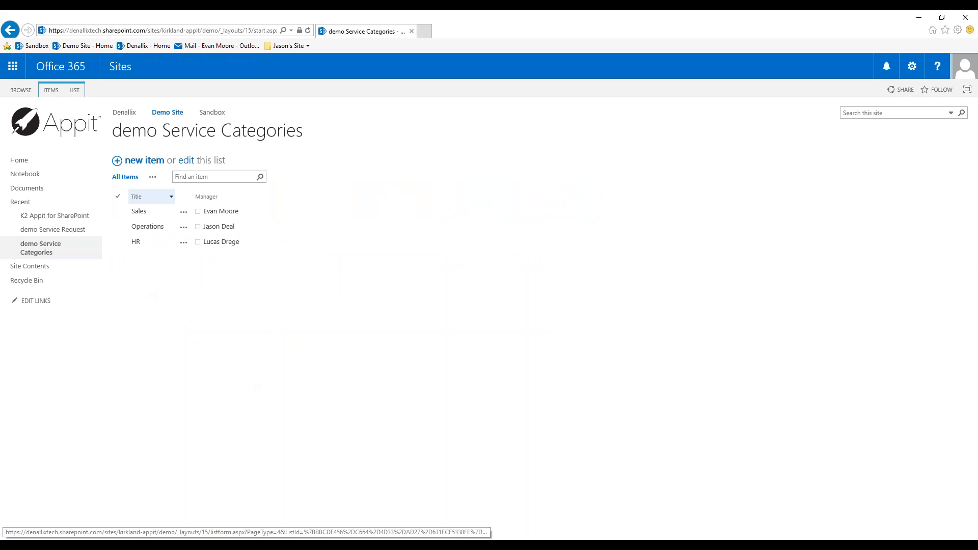
left_click(76, 230)
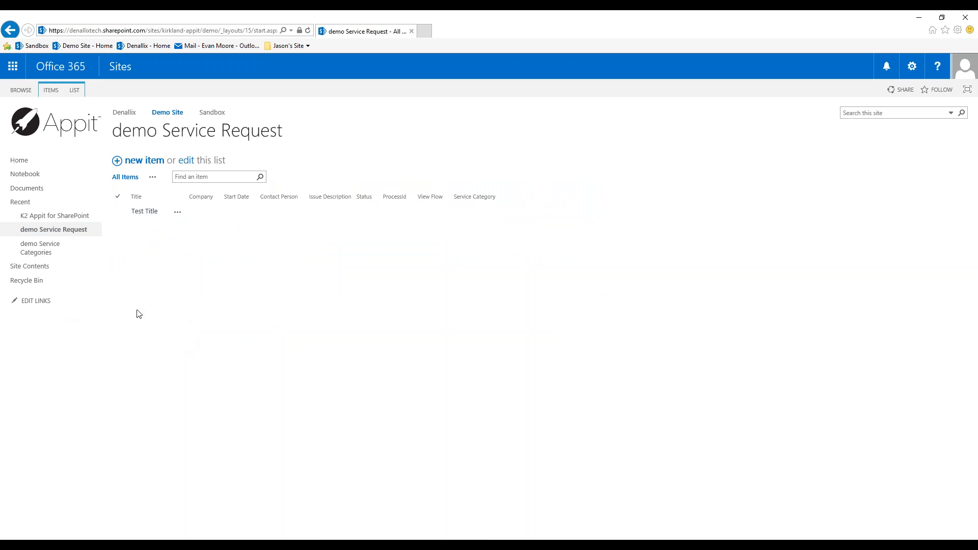
left_click(79, 94)
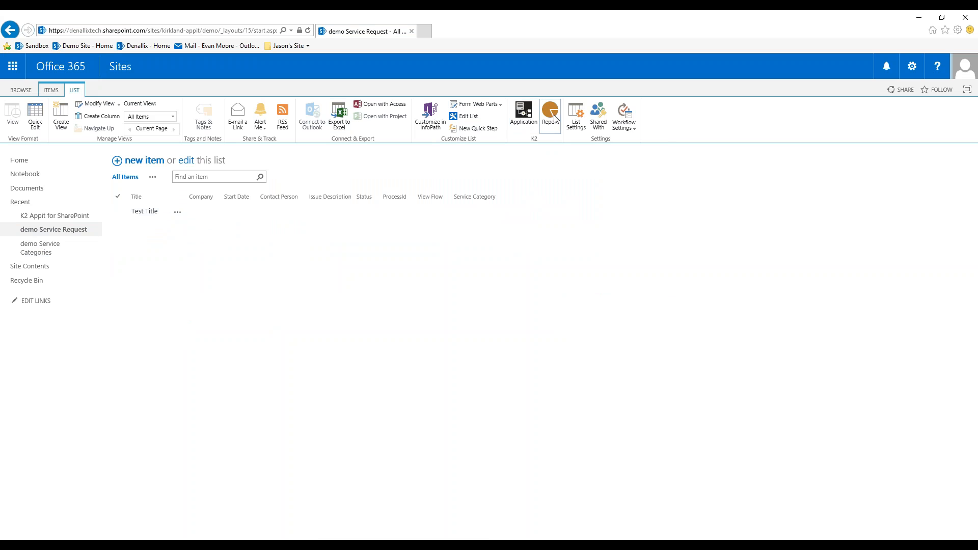
left_click(524, 118)
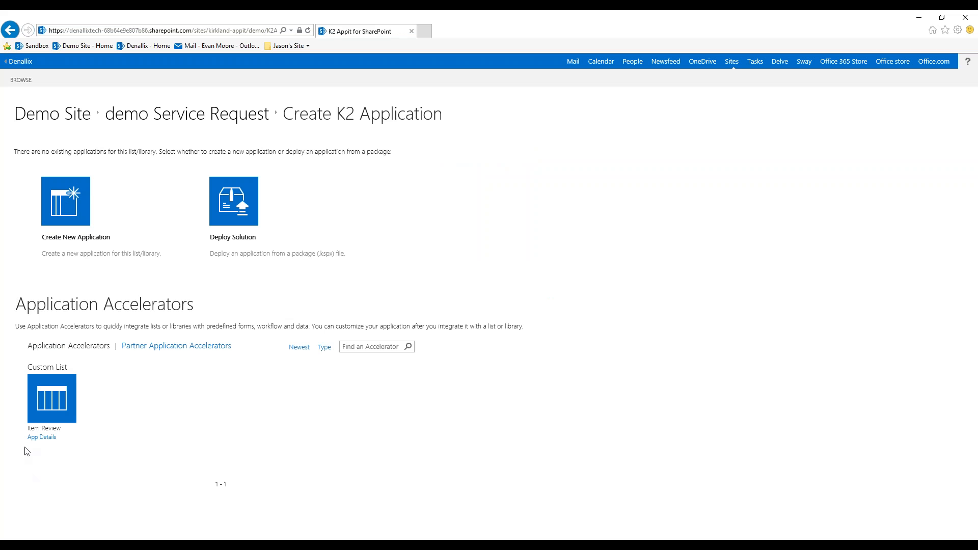
- Examine the details of the Item Review application accelerator and close them
left_click(43, 439)
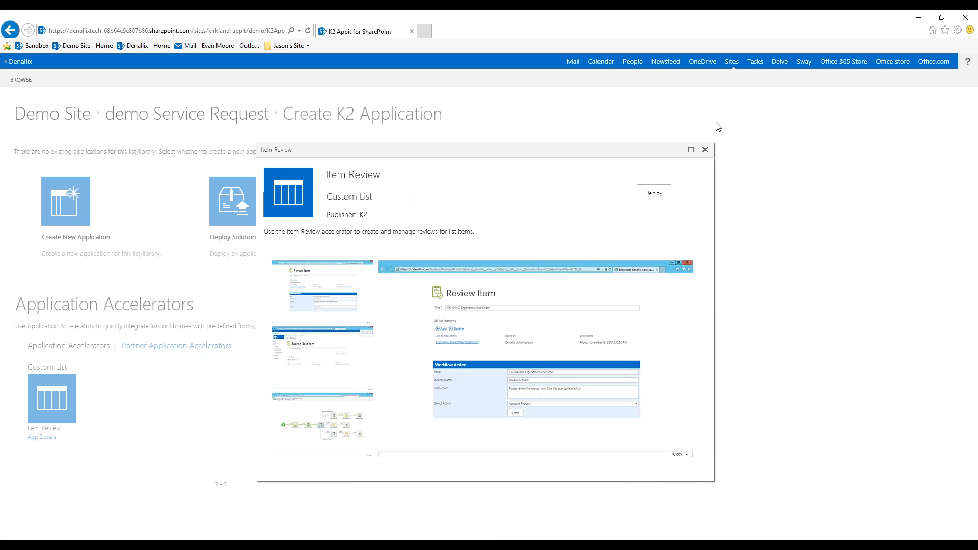
left_click(707, 150)
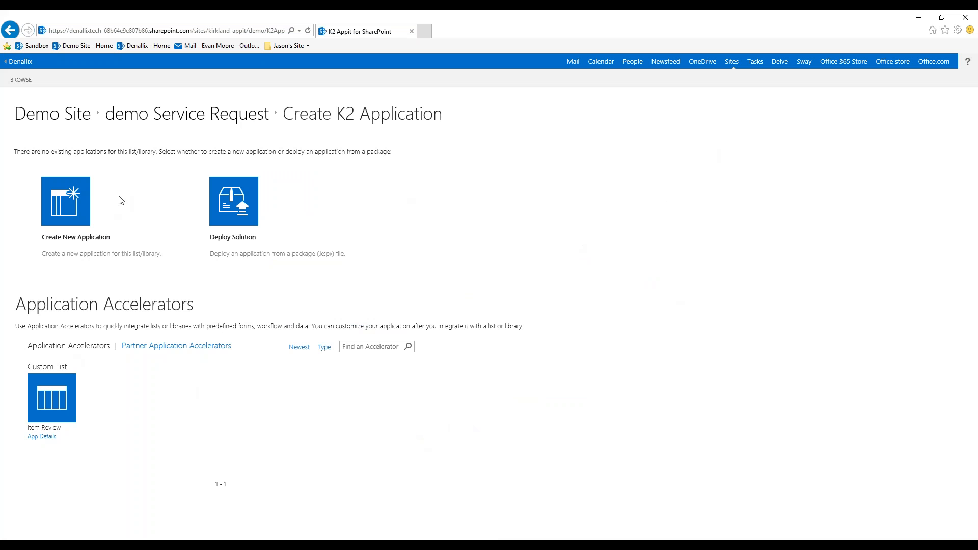
- Create a new application for the list with SmartForms, a workflow and reports, keeping the default SmartObject and workflow start settings
left_click(72, 209)
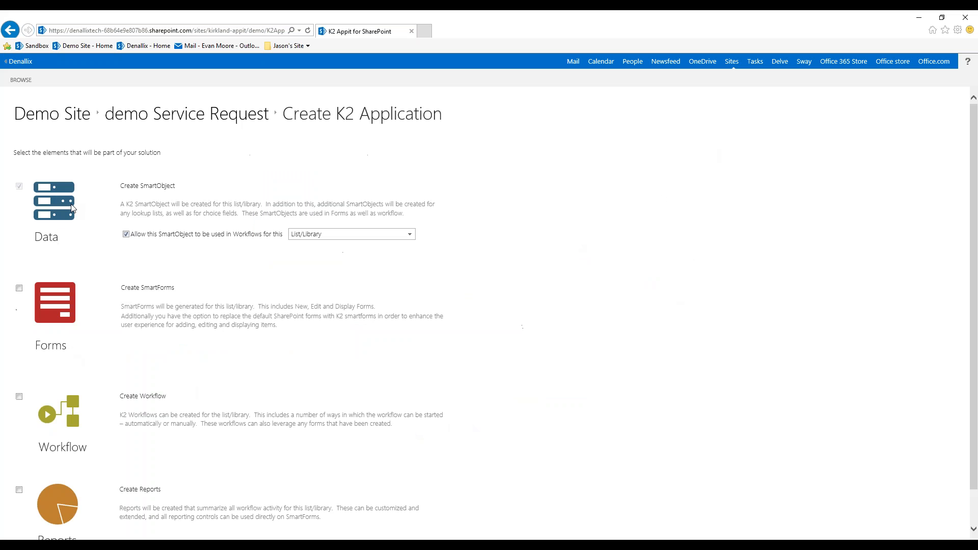
scroll(108, 221, "down", 2)
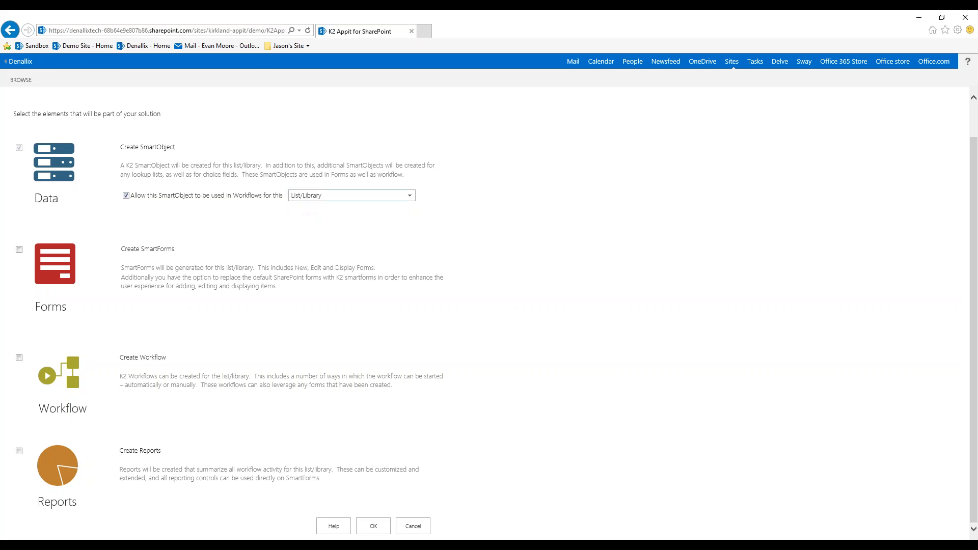
left_click(20, 250)
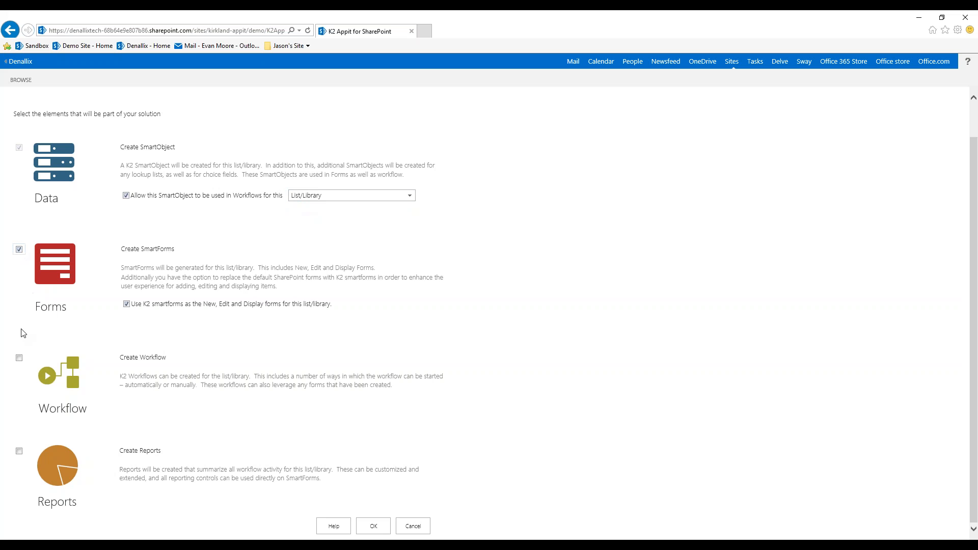
left_click(19, 361)
scroll(22, 448, "down", 3)
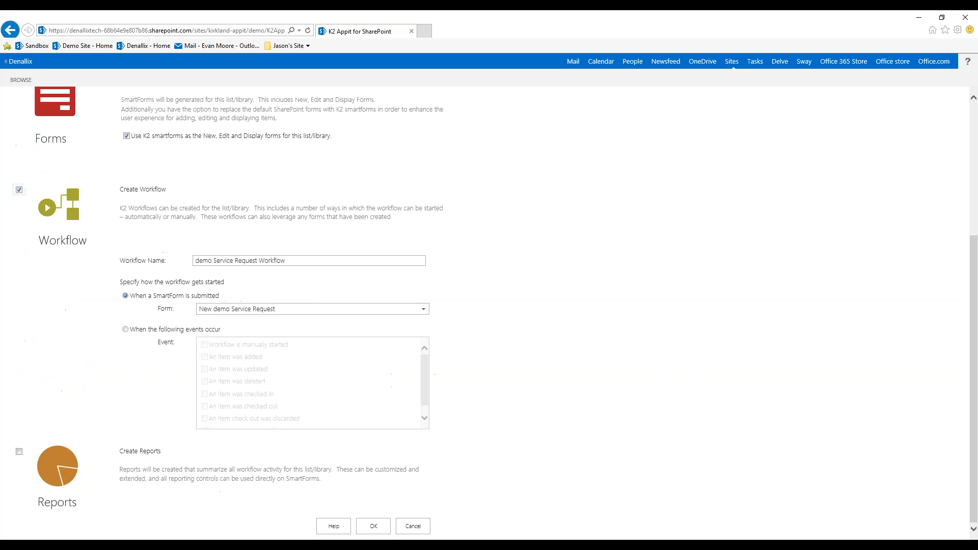
left_click(20, 452)
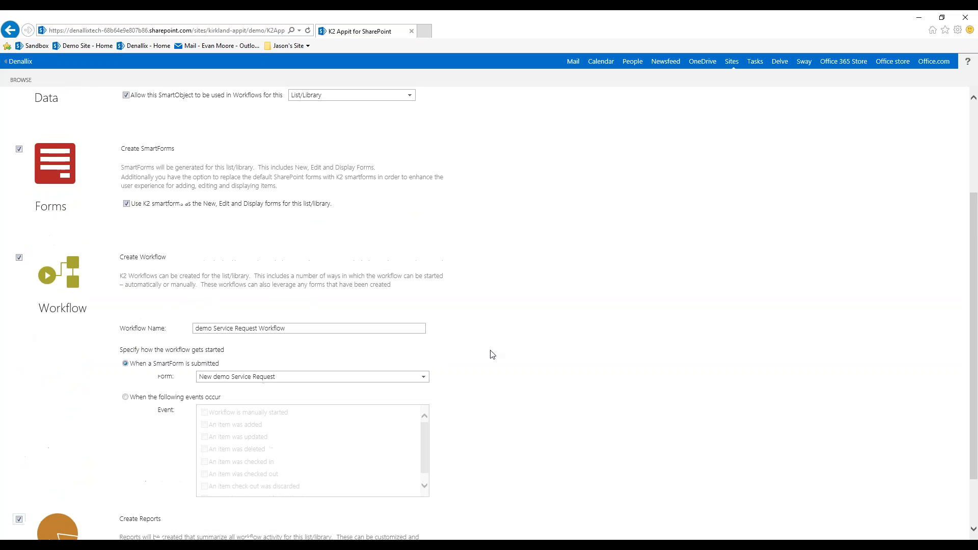
scroll(488, 356, "down", 1)
left_click(373, 525)
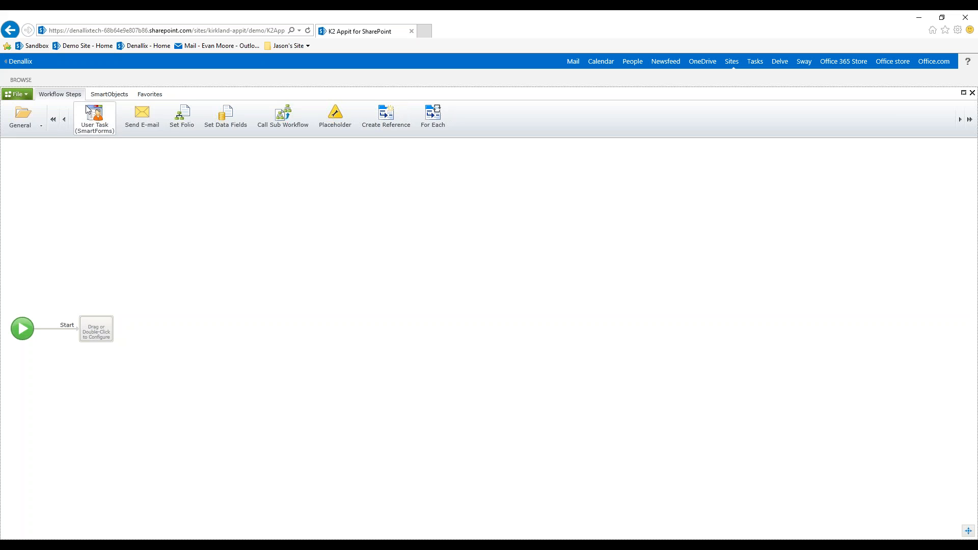
- Look through the workflow steps offered in the Azure Active Directory, CRM, Users and Groups categories
left_click(24, 132)
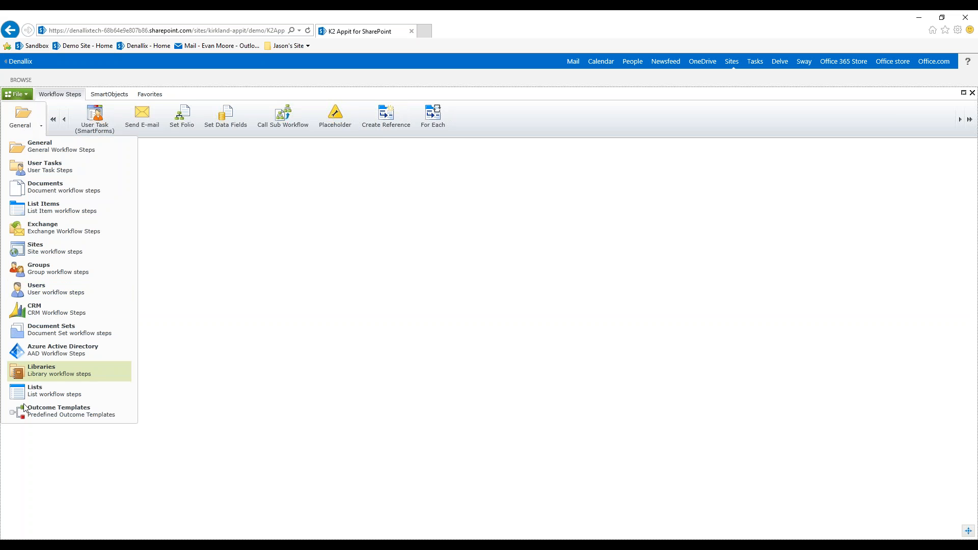
left_click(43, 351)
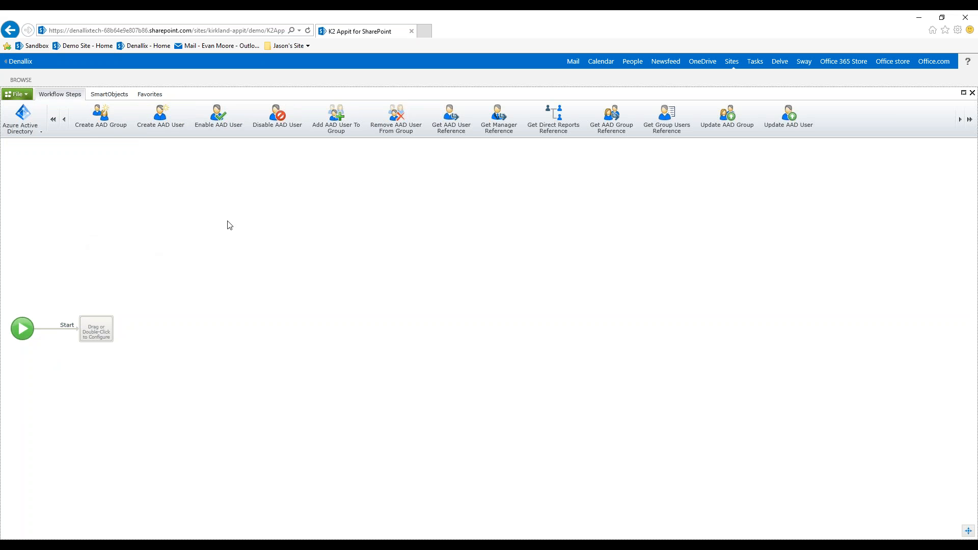
left_click(23, 128)
left_click(51, 312)
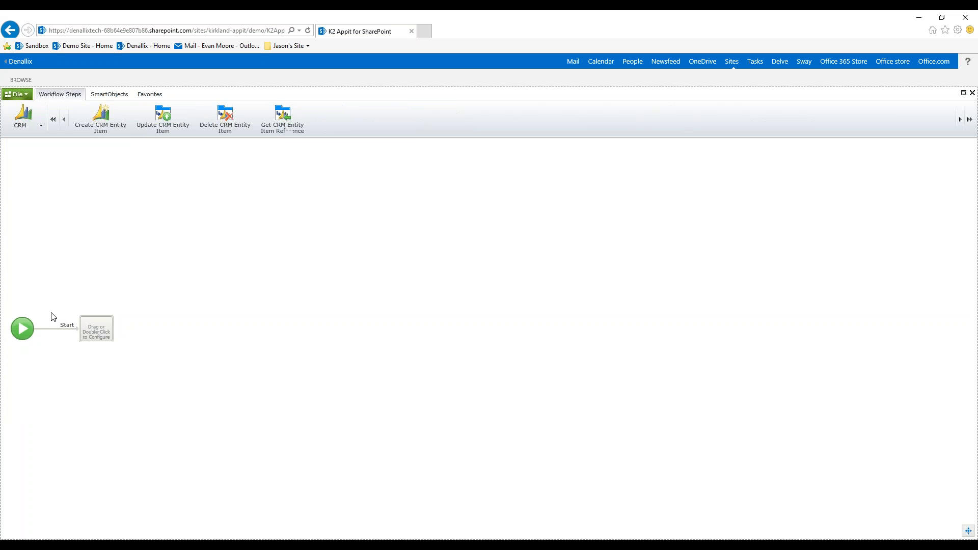
left_click(22, 118)
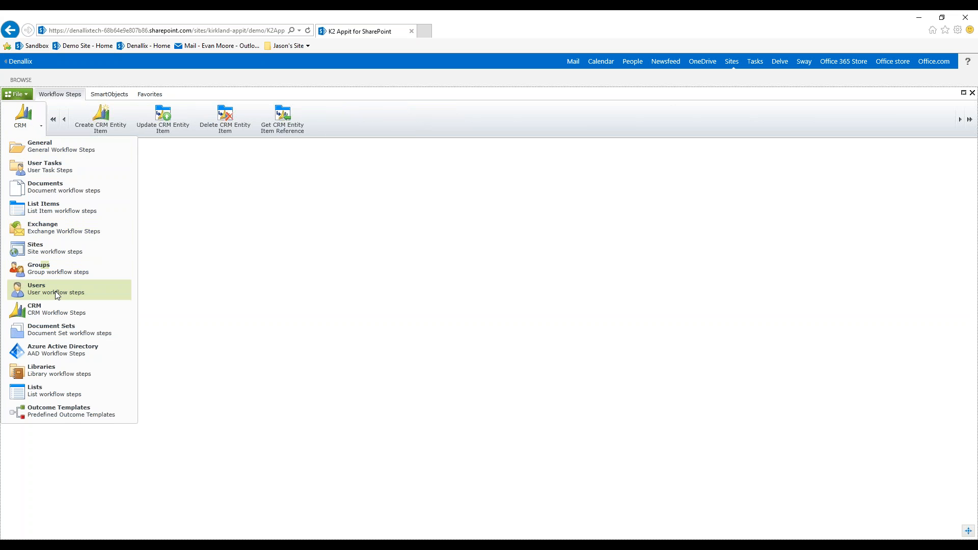
left_click(56, 290)
left_click(22, 118)
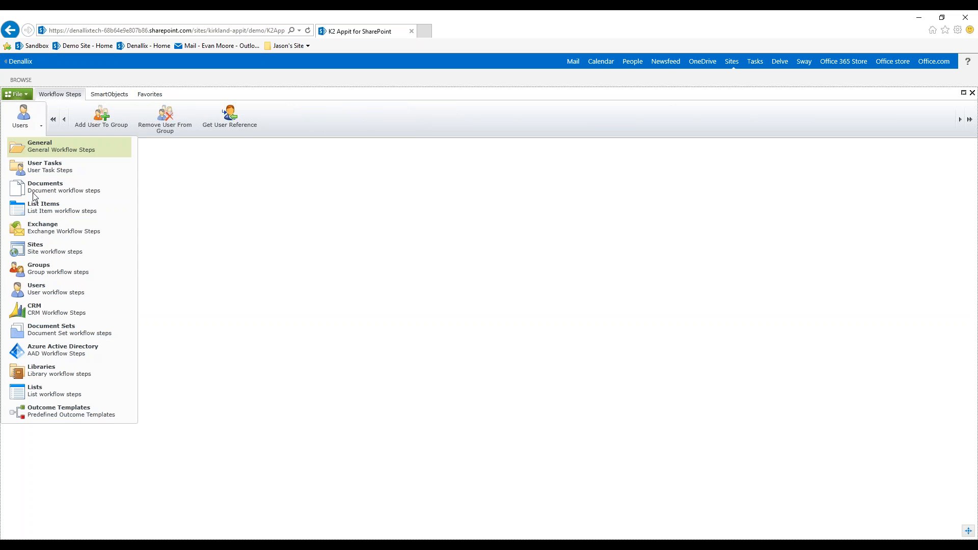
left_click(41, 271)
- Add an Update List Item step from the List Items category to the placeholder after the workflow's start
left_click(21, 118)
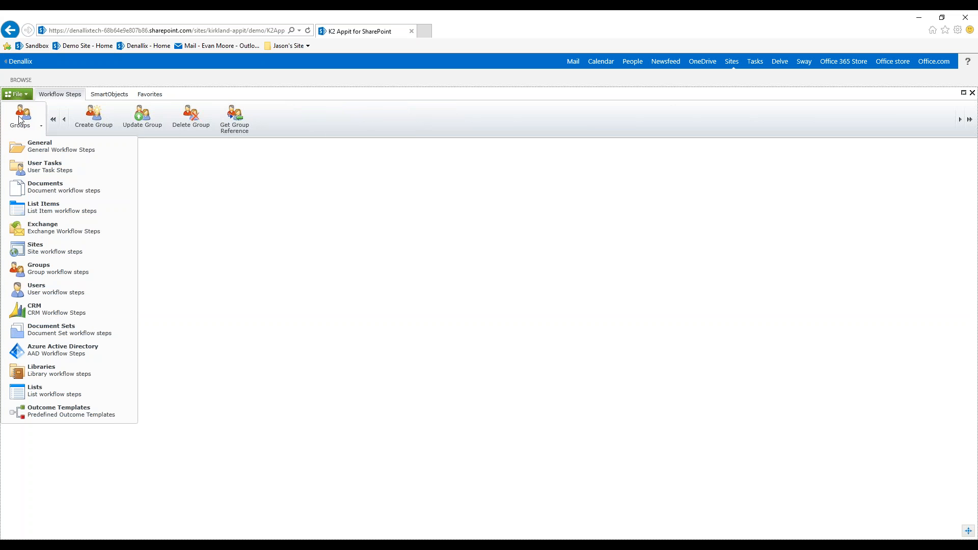
left_click(57, 210)
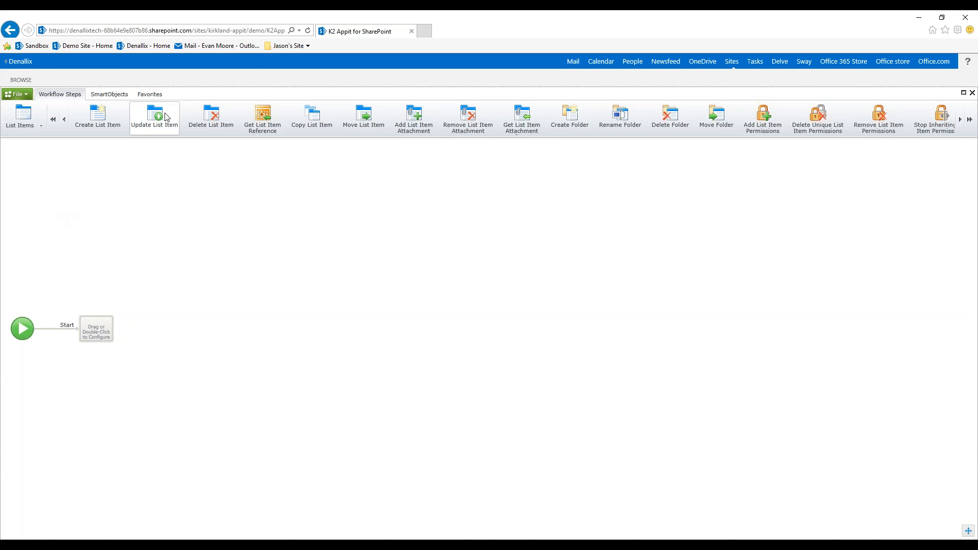
left_click_drag(159, 114, 99, 333)
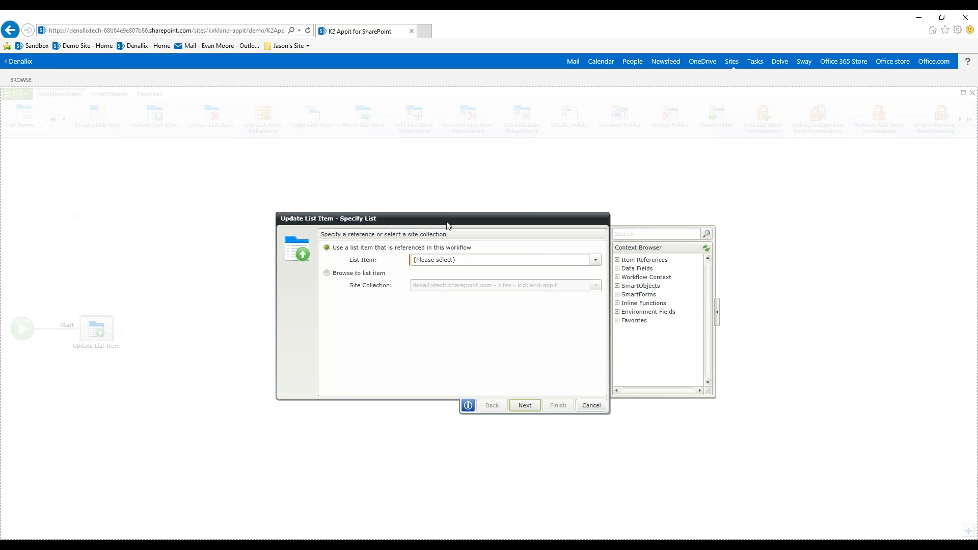
left_click_drag(446, 225, 348, 197)
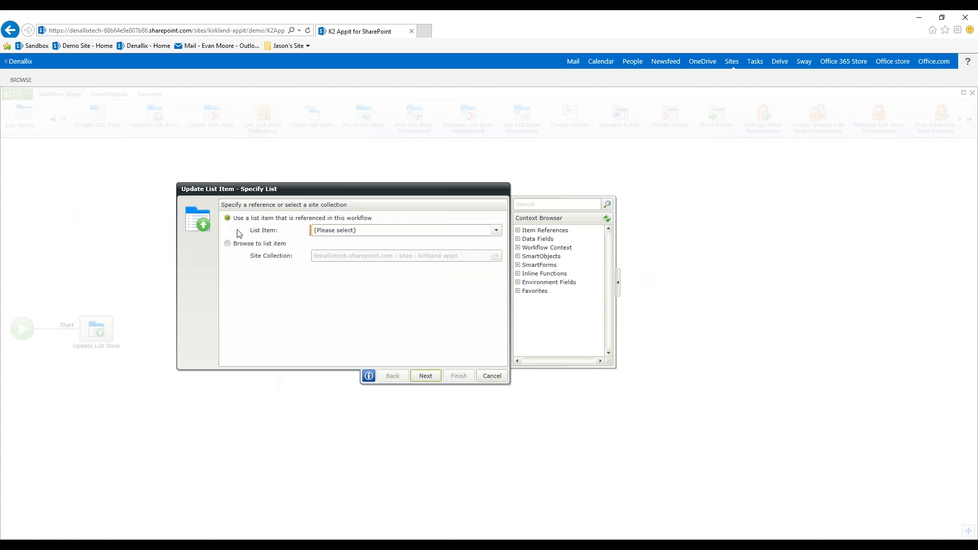
- Examine the referenced list items on offer and the site collections available for browsing to a list item
left_click(496, 230)
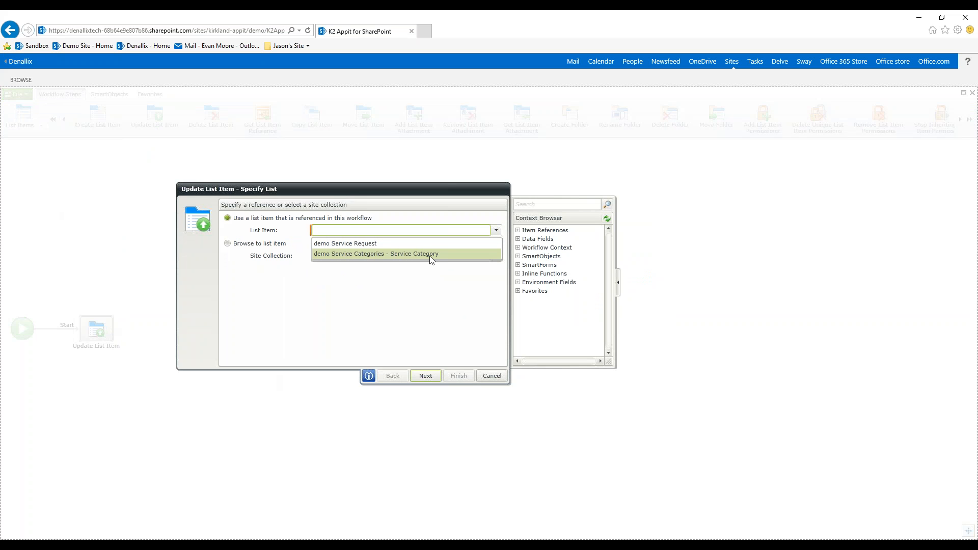
left_click(290, 279)
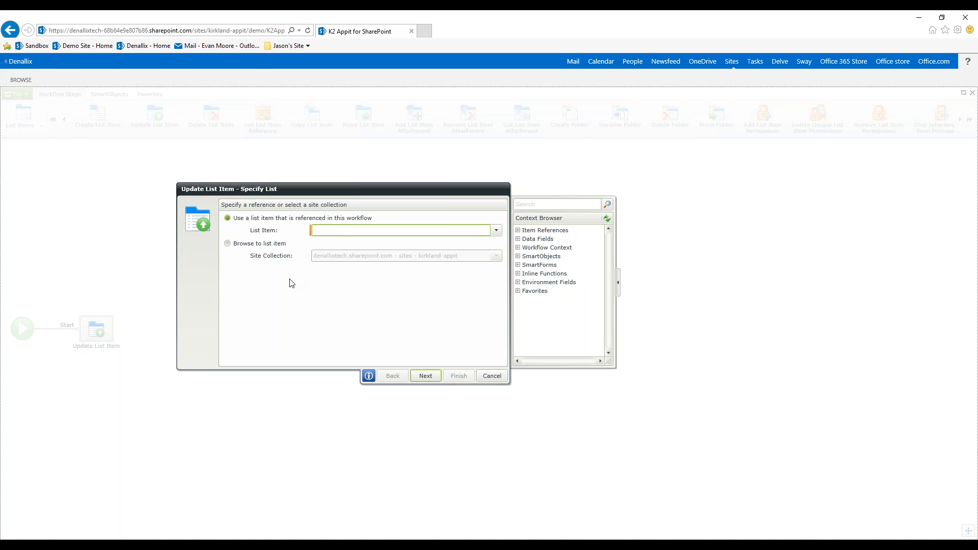
left_click(228, 244)
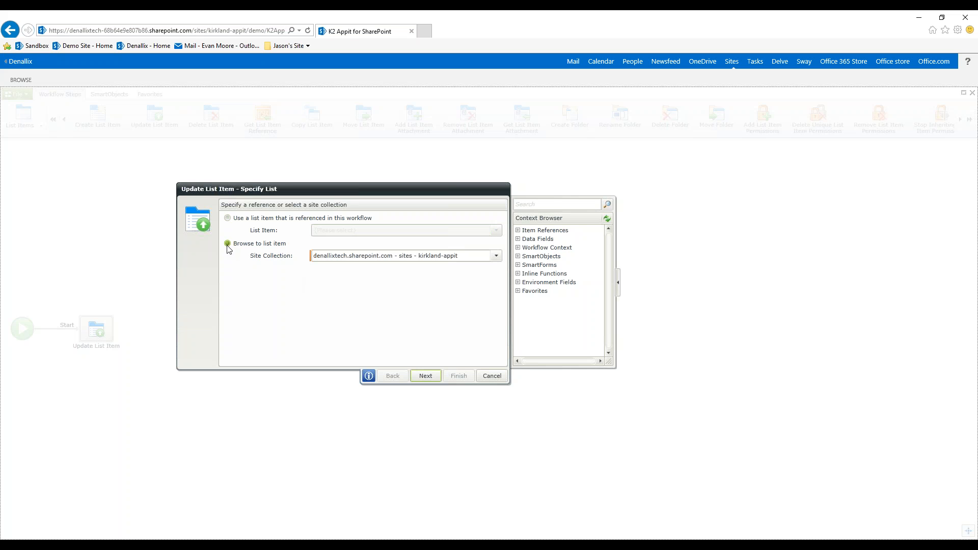
left_click(495, 257)
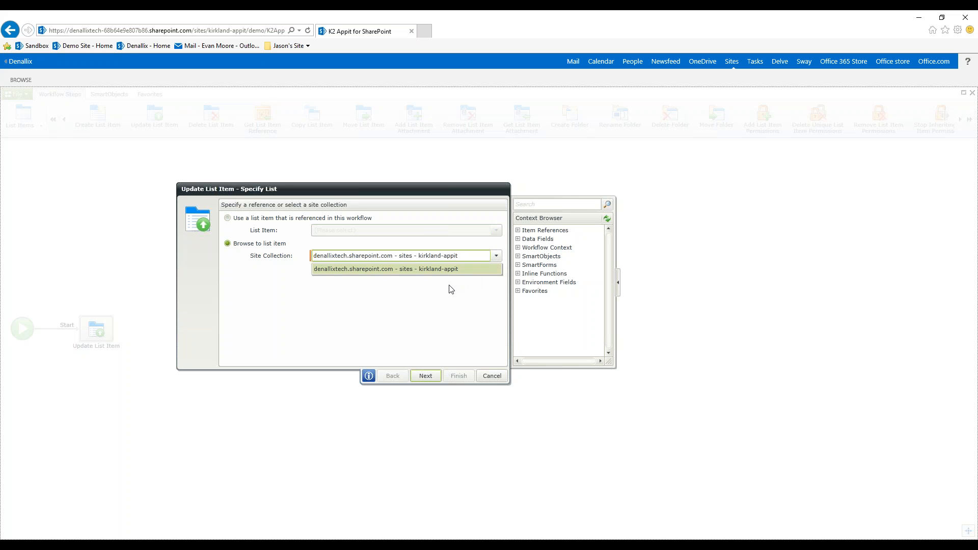
left_click(409, 309)
left_click(227, 218)
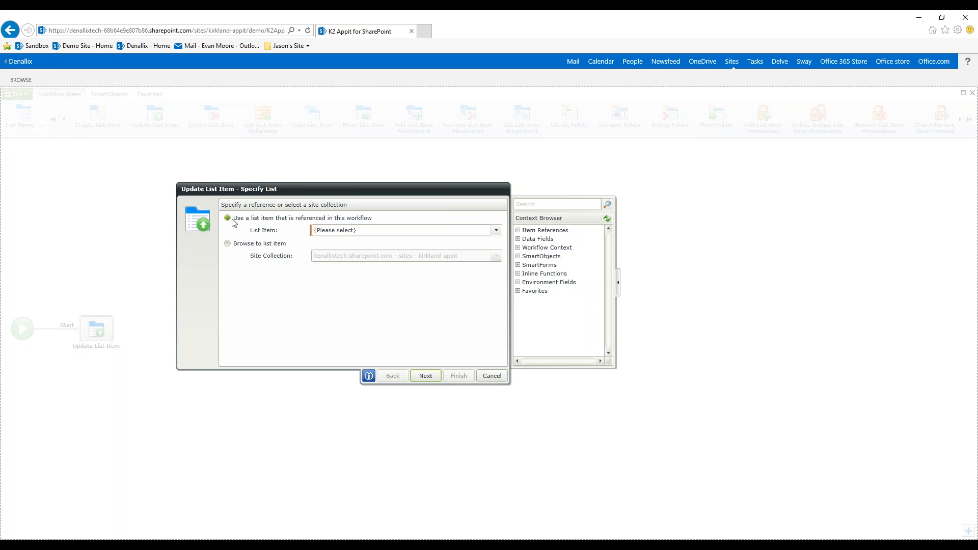
- Choose the referenced demo Service Request item as the list item to update and proceed to its field values
left_click(497, 231)
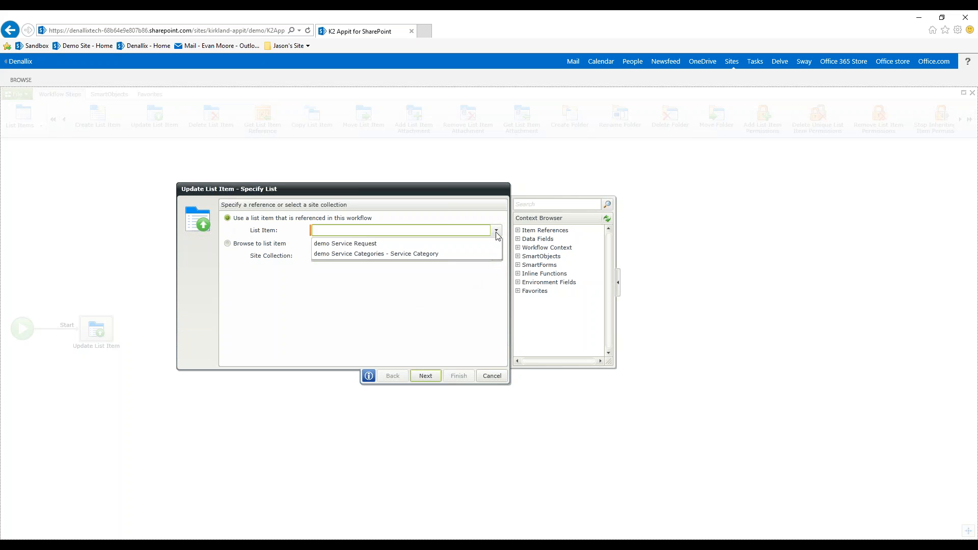
left_click(357, 243)
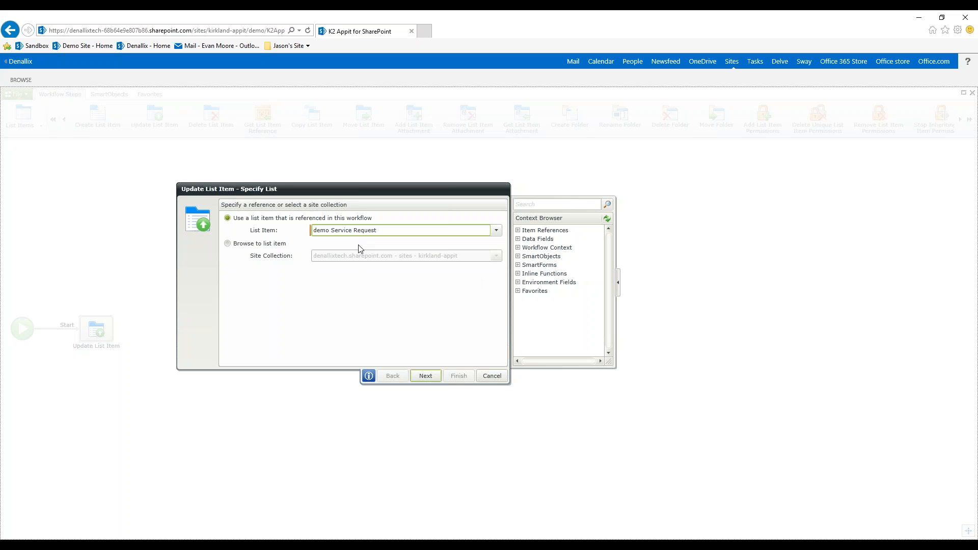
left_click(426, 377)
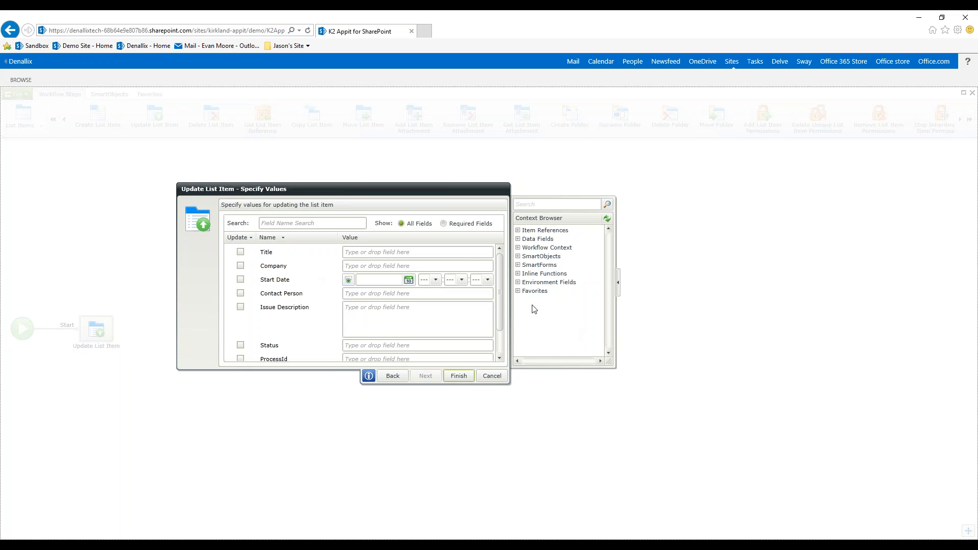
- Mark the Status field for updating and set its value to Submitted
left_click_drag(500, 275, 498, 313)
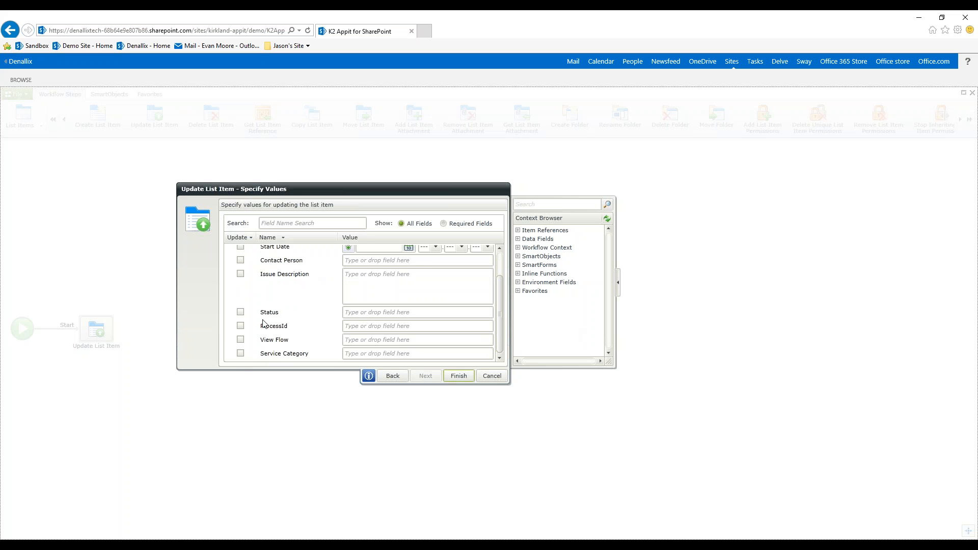
left_click(240, 312)
left_click(384, 313)
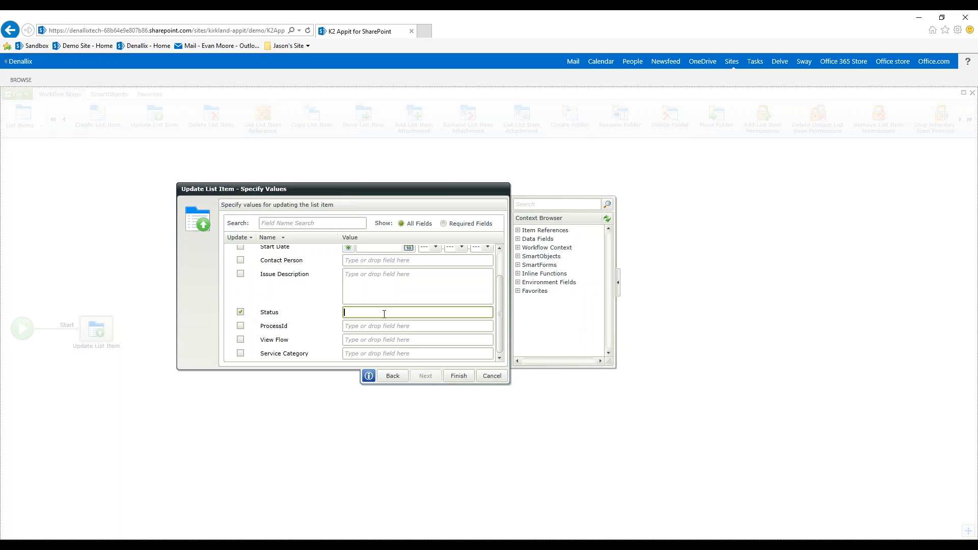
type("Submitted")
left_click(241, 340)
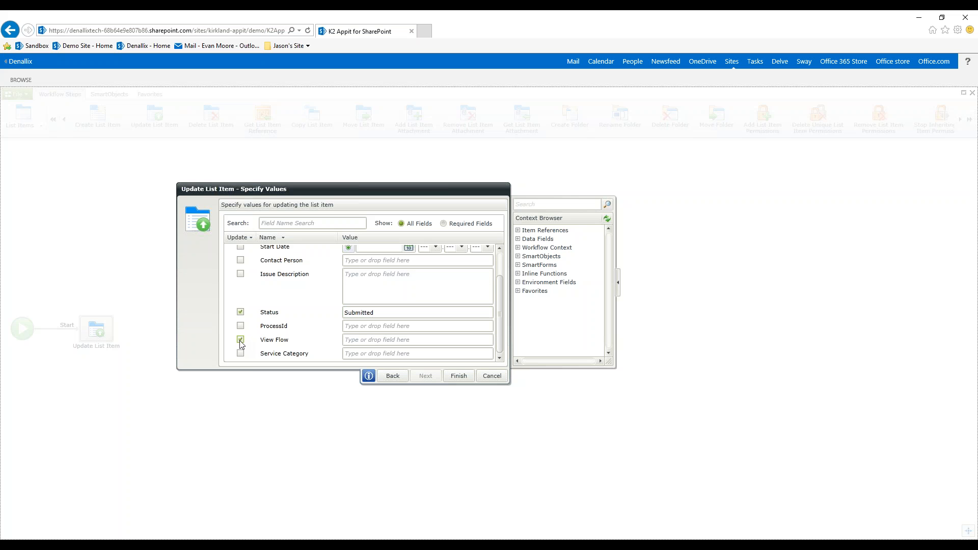
left_click(375, 339)
type("View Flow")
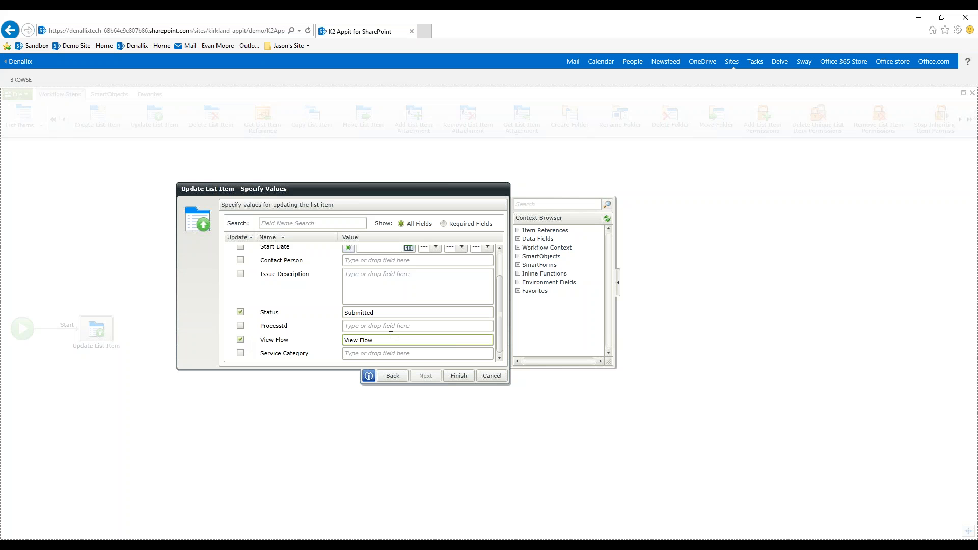
key("BackSpace")
key("BackSpace")
key("BackSpace")
key("BackSpace")
- Mark the View Flow field for updating, fill it with the Workflow Context's View Flow value, and finish the Update List Item configuration
left_click(241, 339)
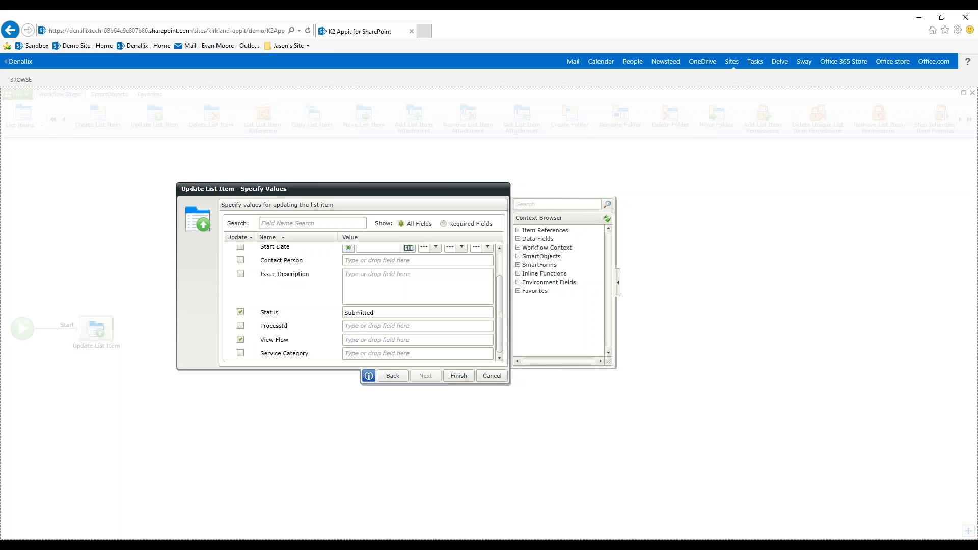
left_click(519, 247)
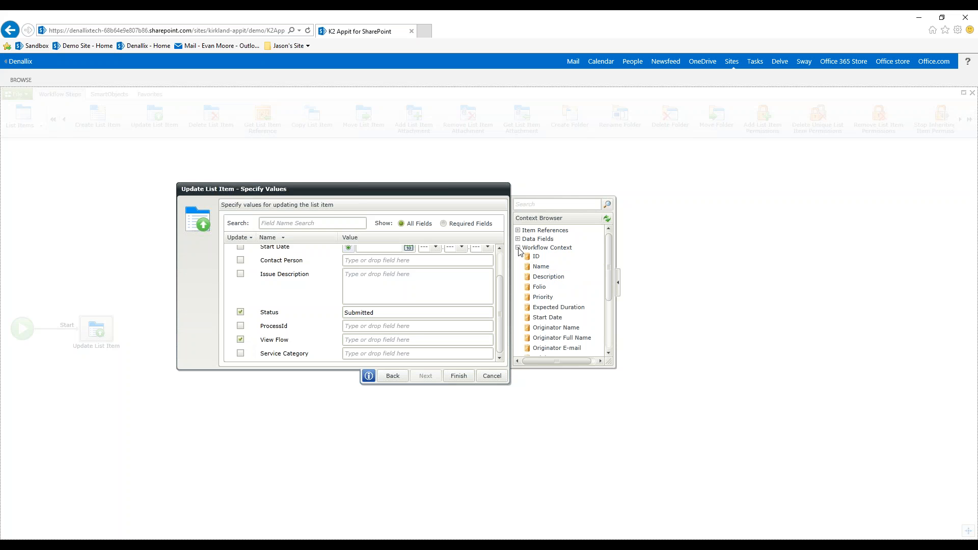
left_click_drag(609, 250, 592, 240)
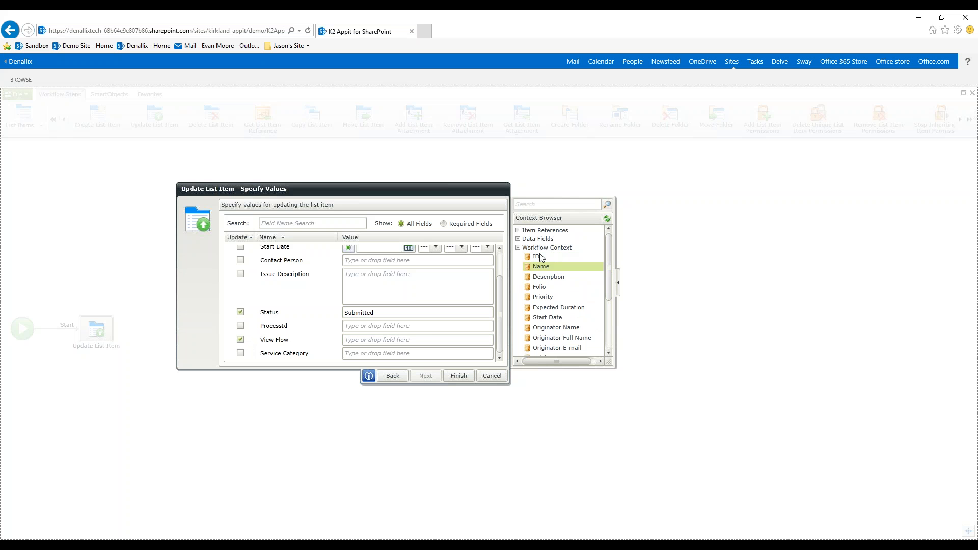
scroll(603, 266, "down", 3)
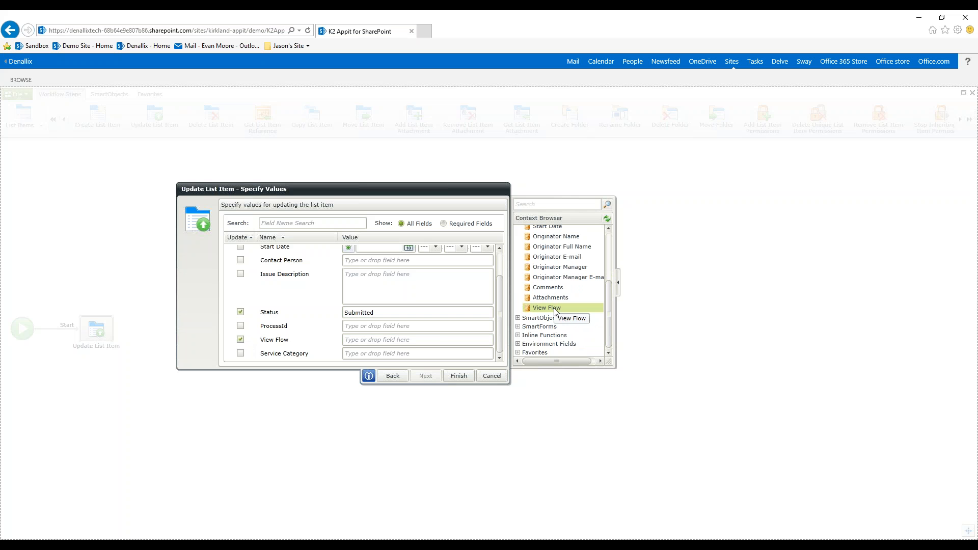
left_click_drag(554, 307, 387, 344)
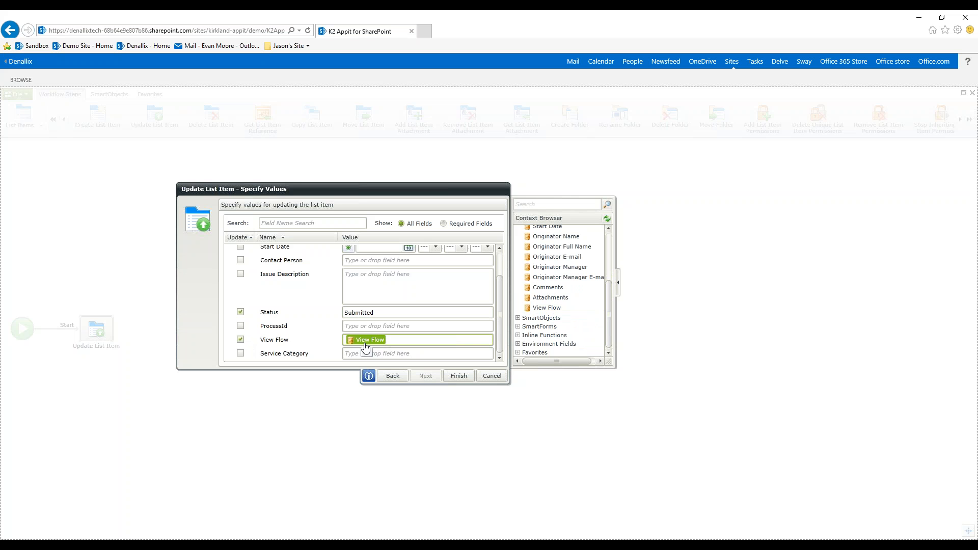
left_click(459, 377)
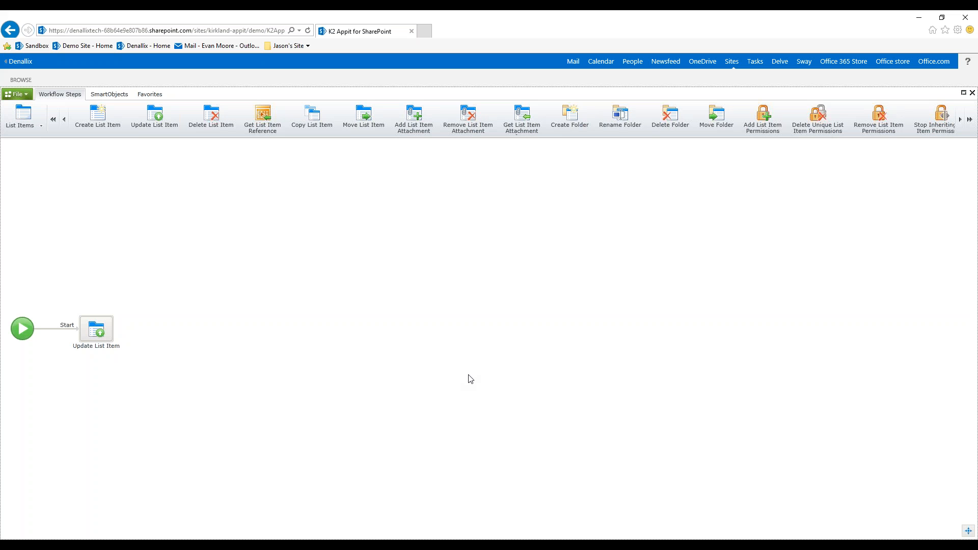
- Add an outcome named "Next Step" to the Update List Item step, linked to a new workflow step
mouse_move(102, 337)
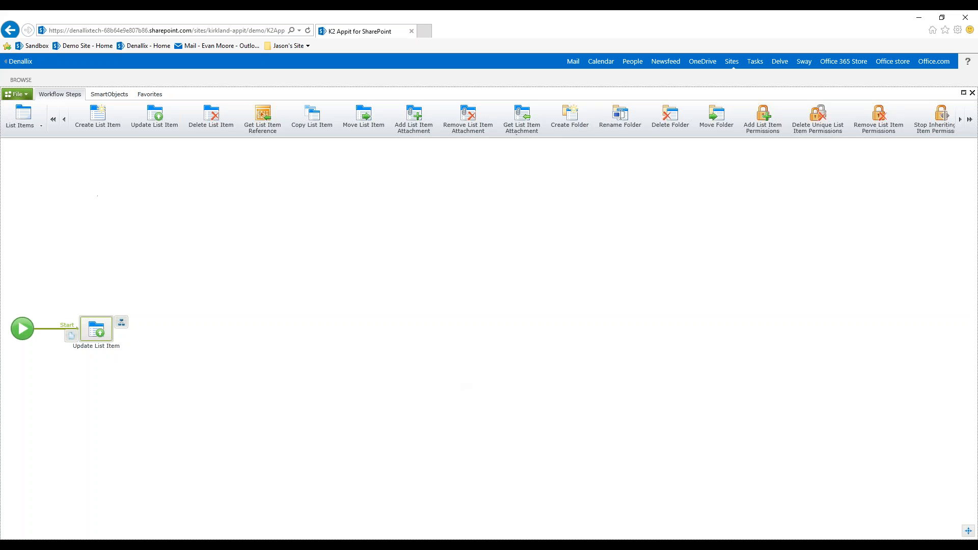
left_click(121, 322)
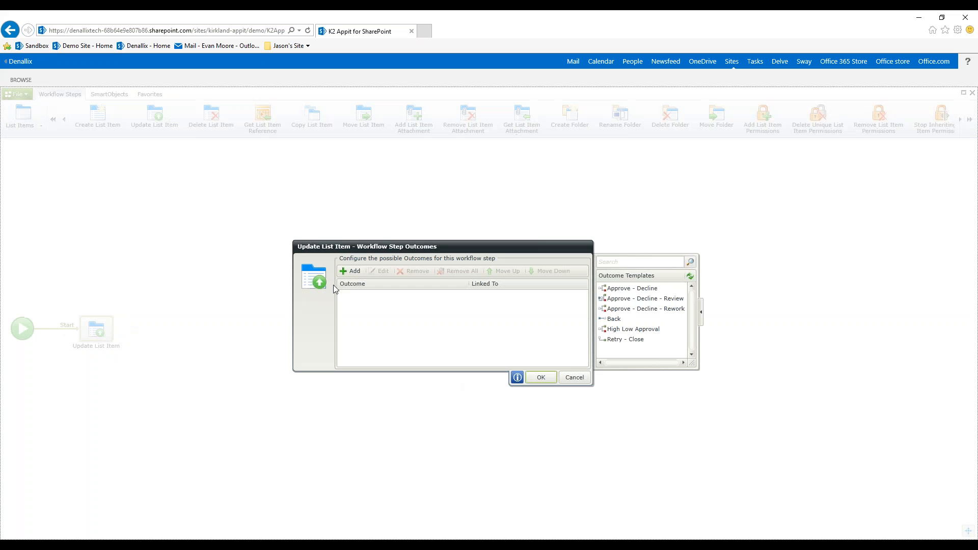
left_click(349, 272)
type("New")
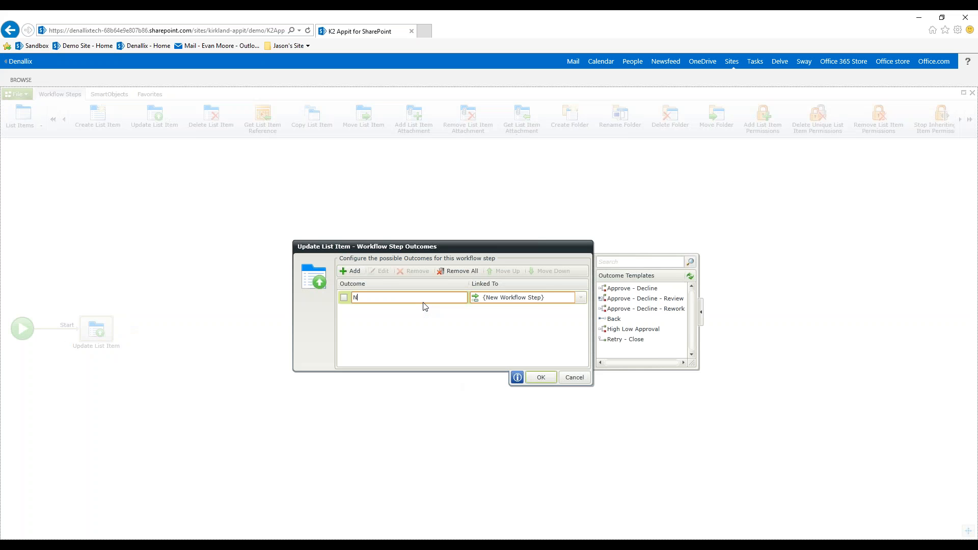
key("BackSpace")
key("BackSpace")
key("BackSpace")
type("Next Ste")
left_click(548, 378)
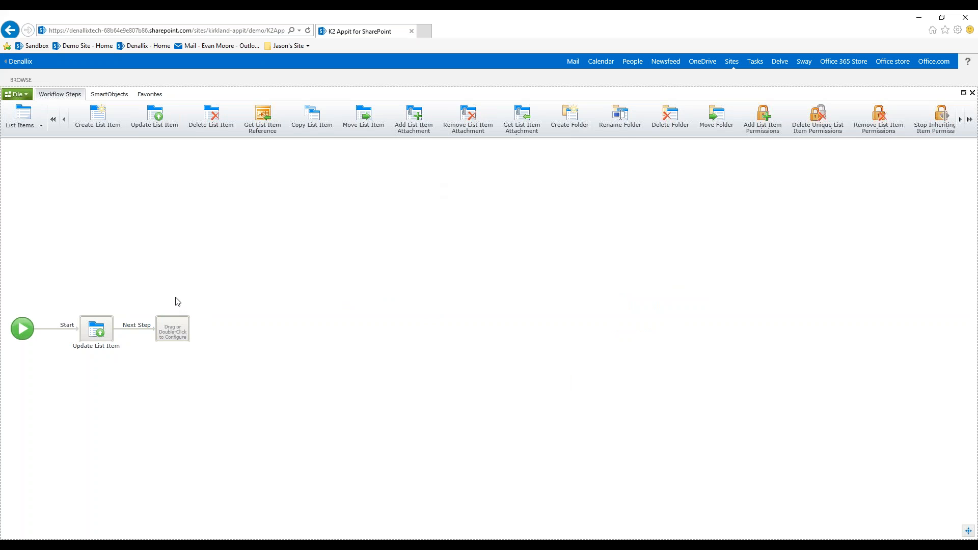
- Place a User Task (SmartForms) from the General category on the empty placeholder and name it "Scheduling"
left_click(41, 126)
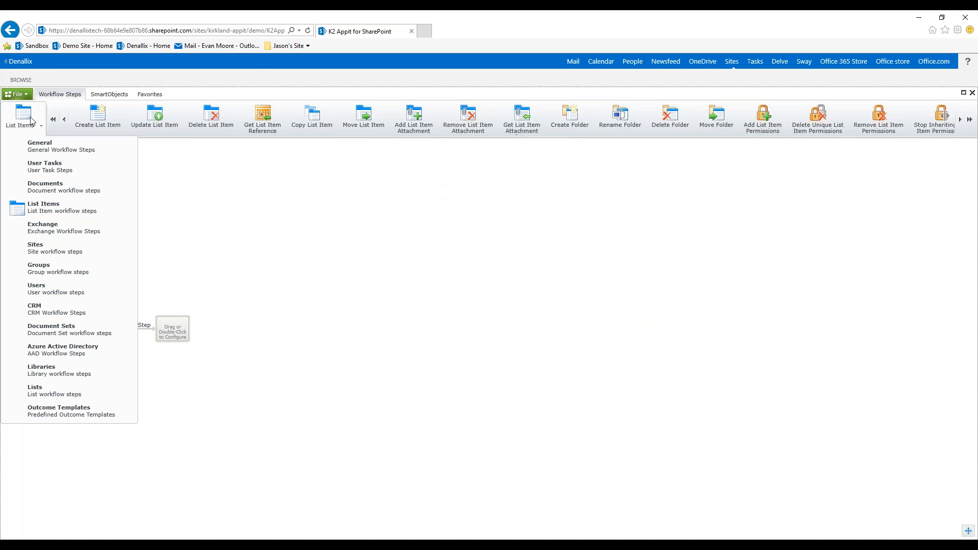
left_click(44, 149)
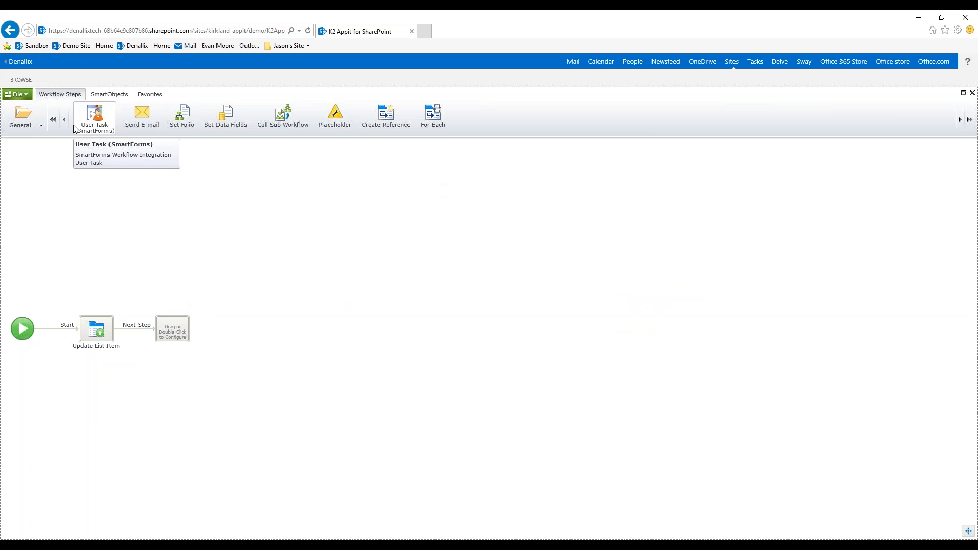
left_click_drag(101, 120, 175, 332)
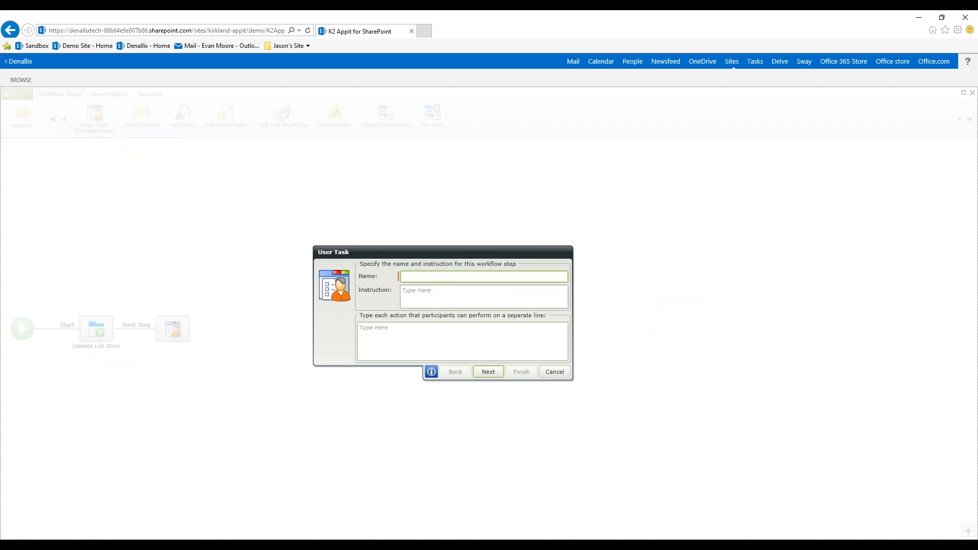
type("Scheduling")
- Give the task the actions Schedule, Cancel and Send back to be reworked, and accept Edit demo Service Request as its form
left_click(375, 332)
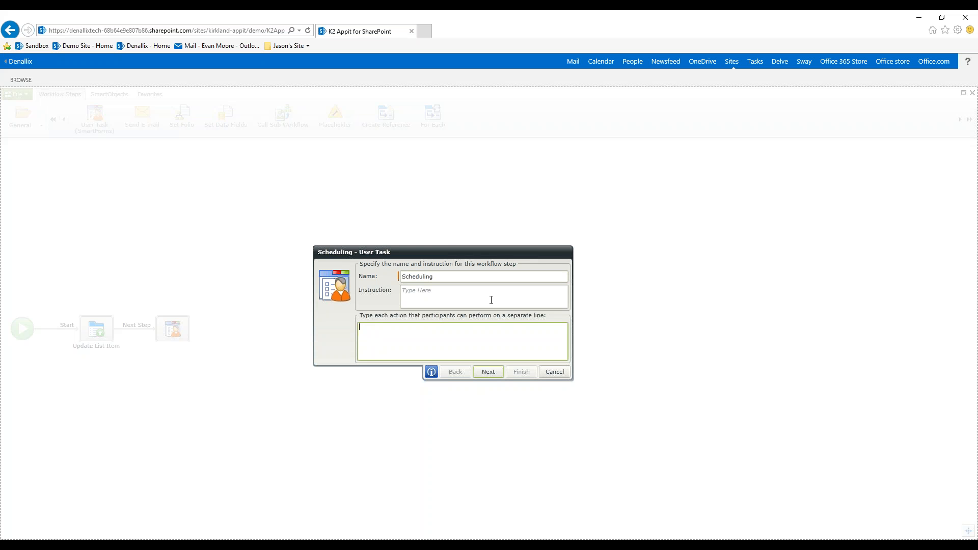
type("Schedule ")
type("Cancel ")
type("Send back to")
type(" be reworked")
left_click(489, 373)
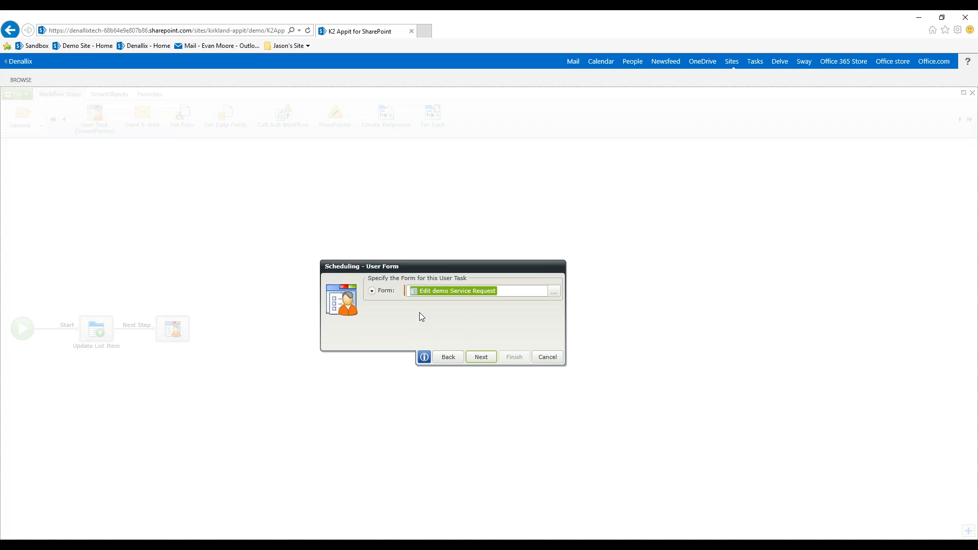
left_click(495, 357)
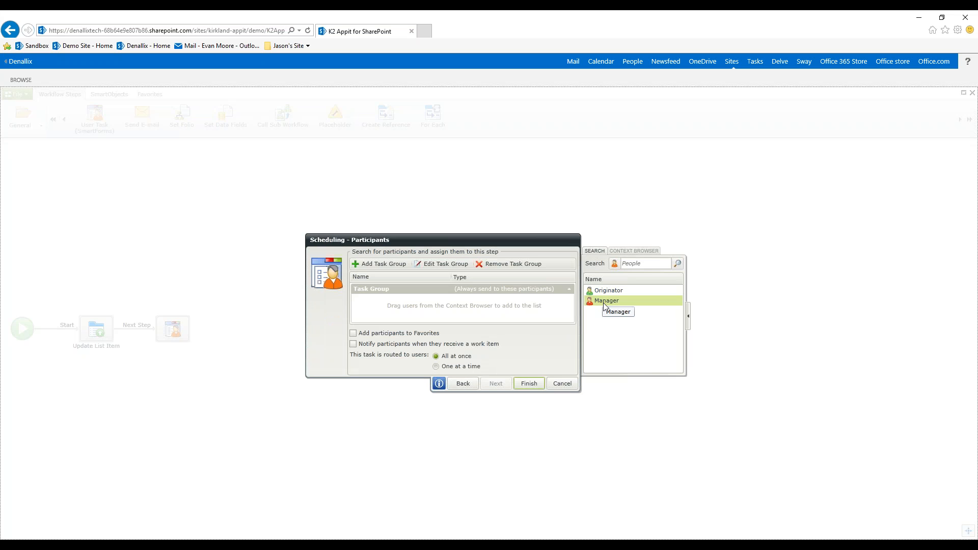
- Assign the Manager field of the referenced demo Service Categories item as the Scheduling task's participant
left_click_drag(603, 309, 431, 307)
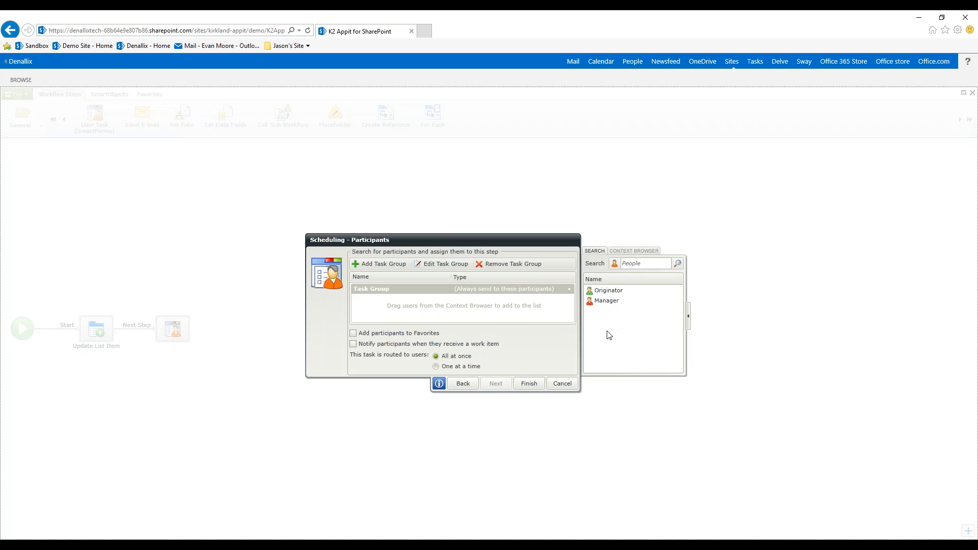
left_click(633, 251)
left_click(589, 290)
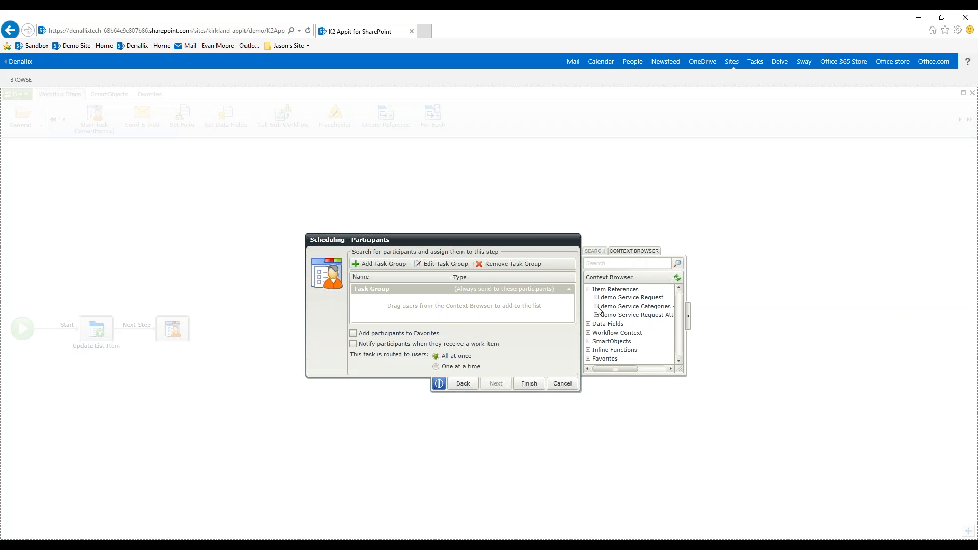
left_click(597, 307)
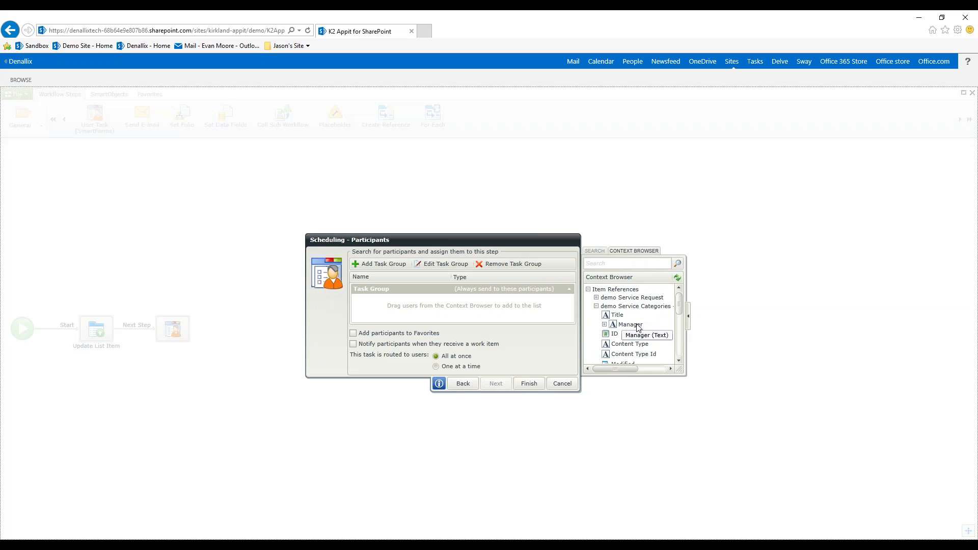
left_click_drag(631, 327, 398, 310)
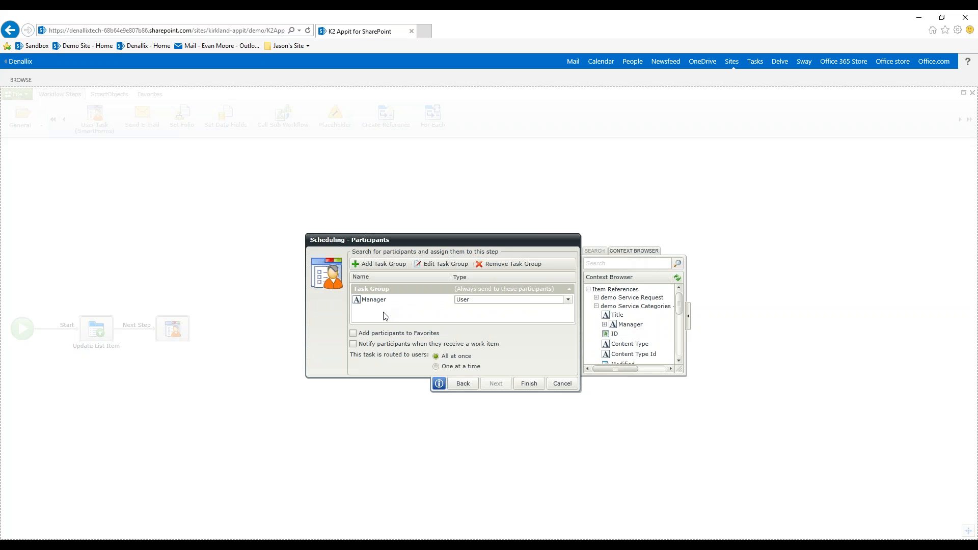
left_click(360, 304)
- Have participants notified when they receive a work item, and enable customizing the notification message
left_click(354, 344)
left_click(494, 384)
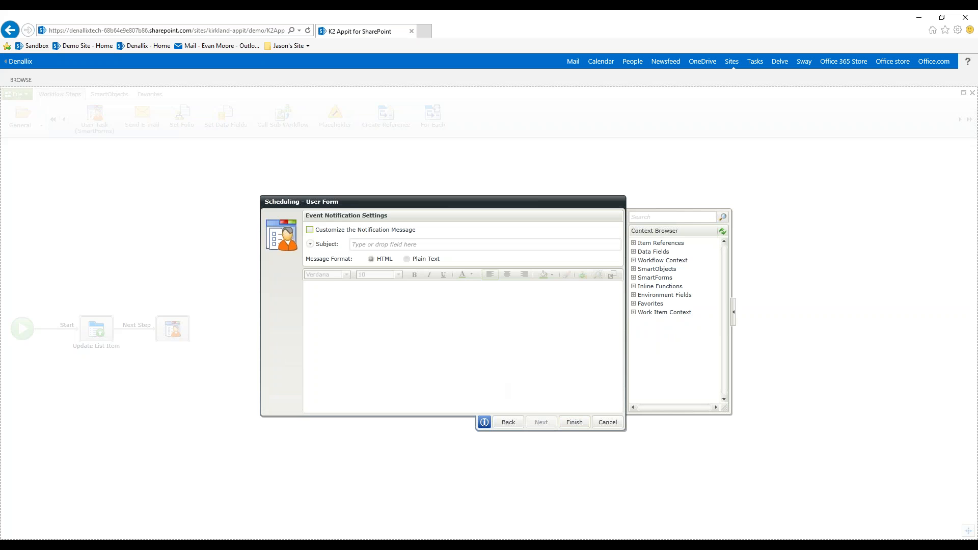
left_click(310, 230)
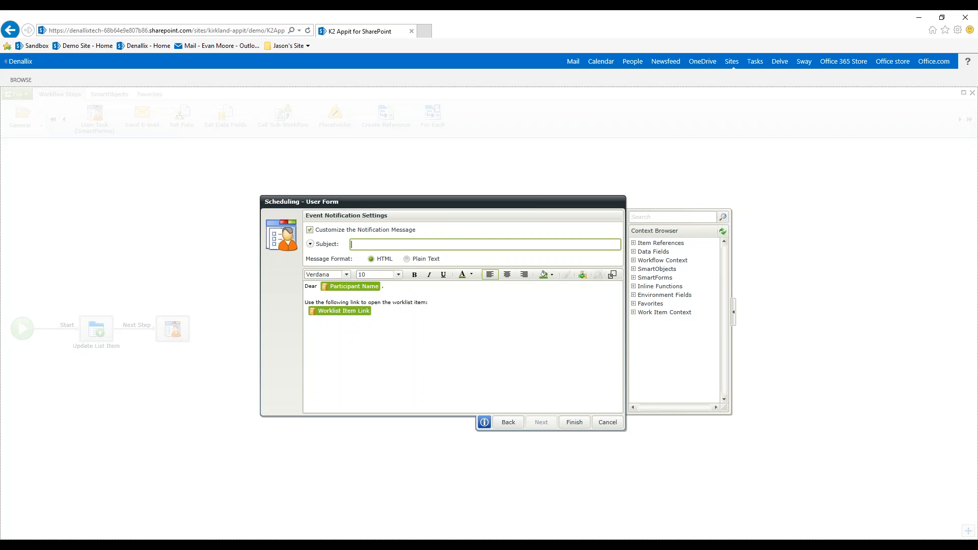
- Set the notification subject to "You have a received a service request from" followed by the demo Service Request's Company field
type("You have are")
key("BackSpace")
key("BackSpace")
type("recc")
type("ived a ser")
type("vice reqeust")
key("BackSpace")
key("BackSpace")
key("BackSpace")
key("BackSpace")
key("BackSpace")
type("uest from")
left_click(634, 244)
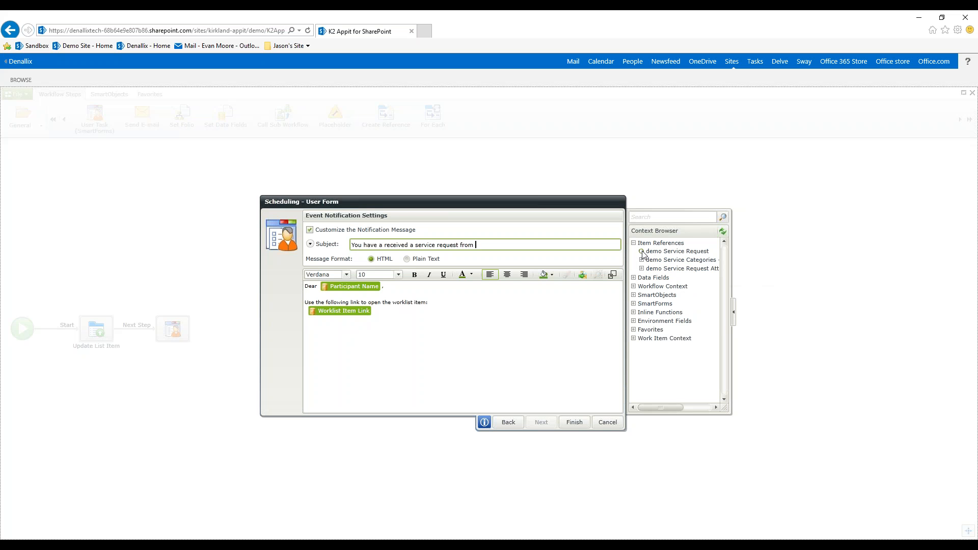
left_click(641, 251)
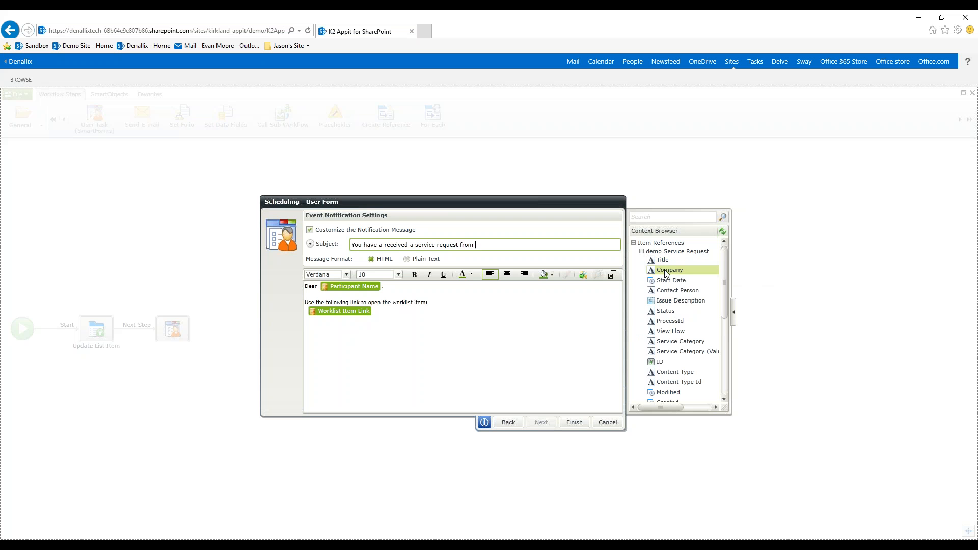
left_click_drag(665, 274, 504, 248)
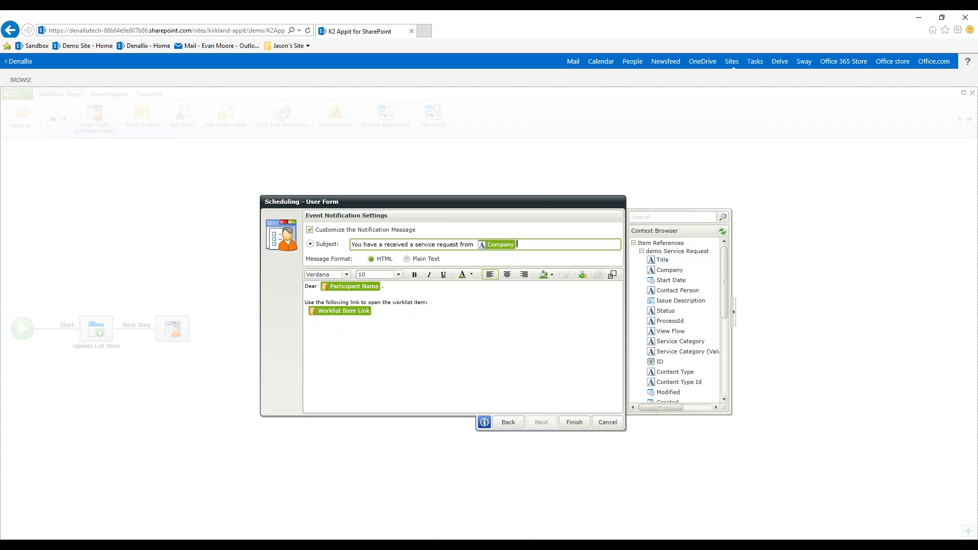
- Below the greeting, add "You have received a service request from [Contact Person] at [Company] called [Title]", using demo Service Request fields for the bracketed parts
left_click(497, 287)
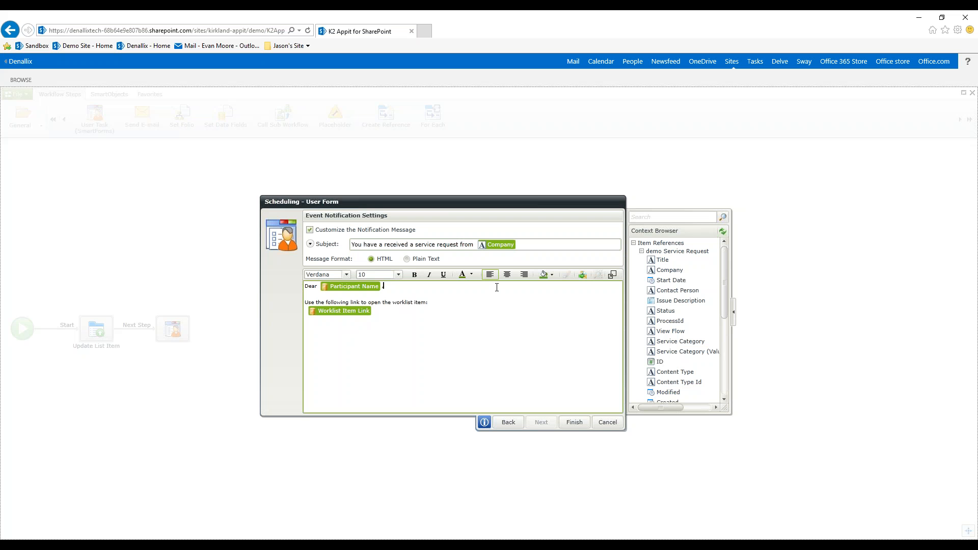
key("Return")
type("You h")
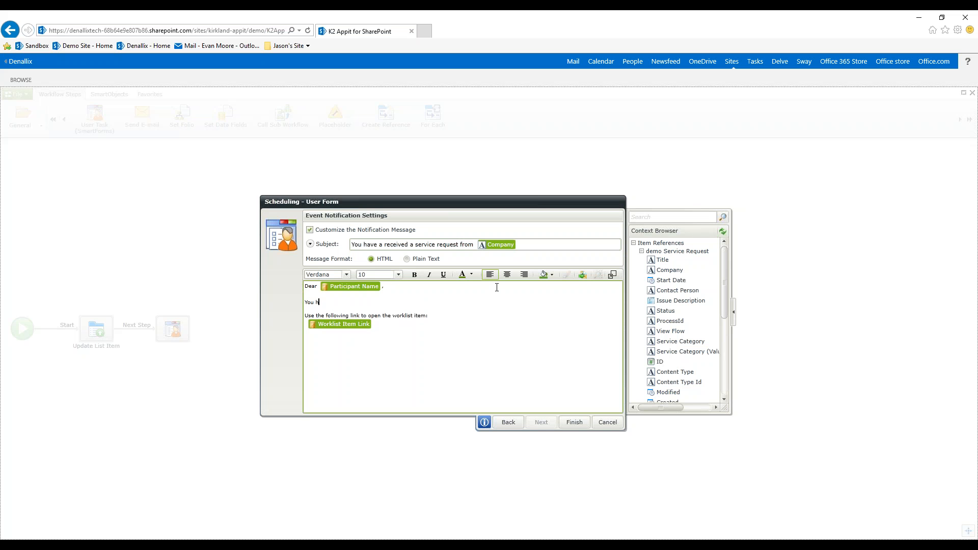
type("ave received a service request from")
left_click_drag(678, 291, 438, 308)
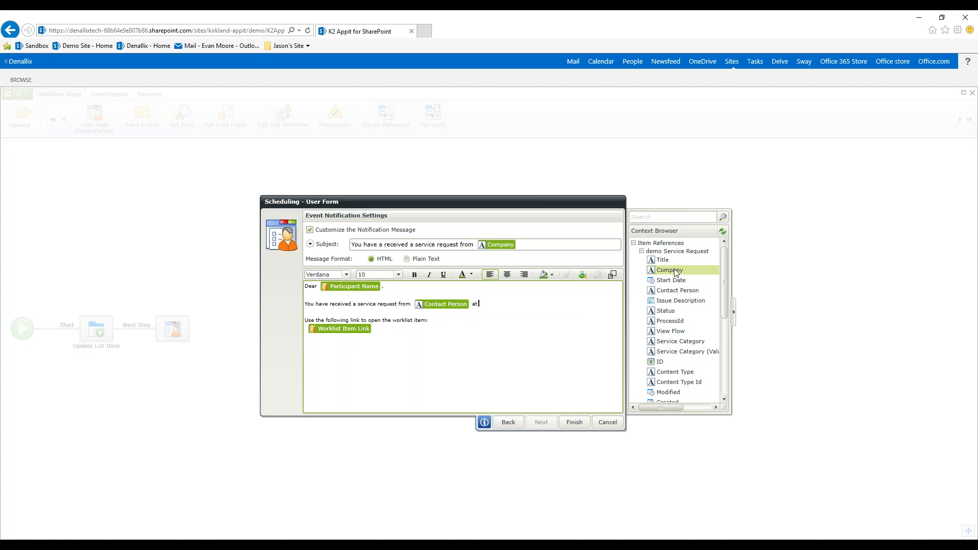
left_click_drag(669, 270, 513, 309)
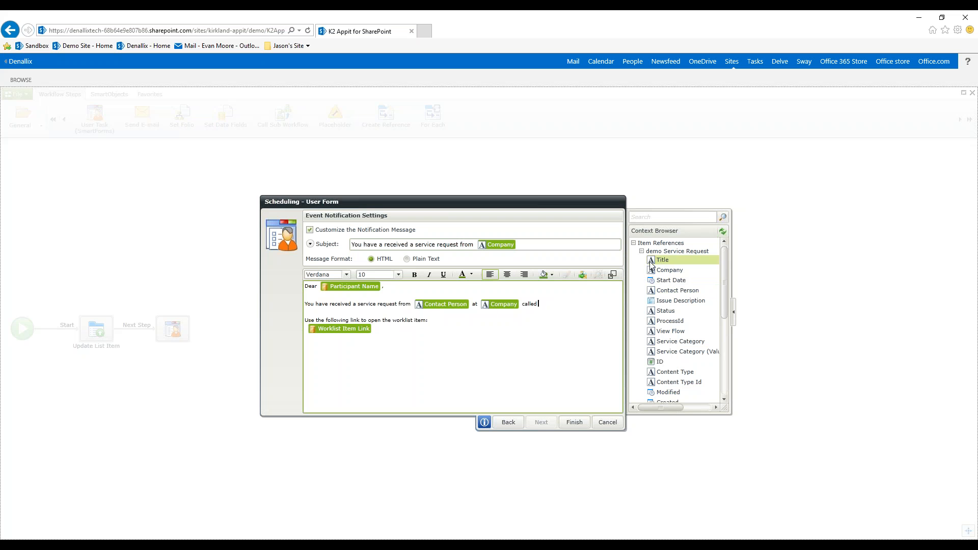
left_click_drag(663, 260, 555, 304)
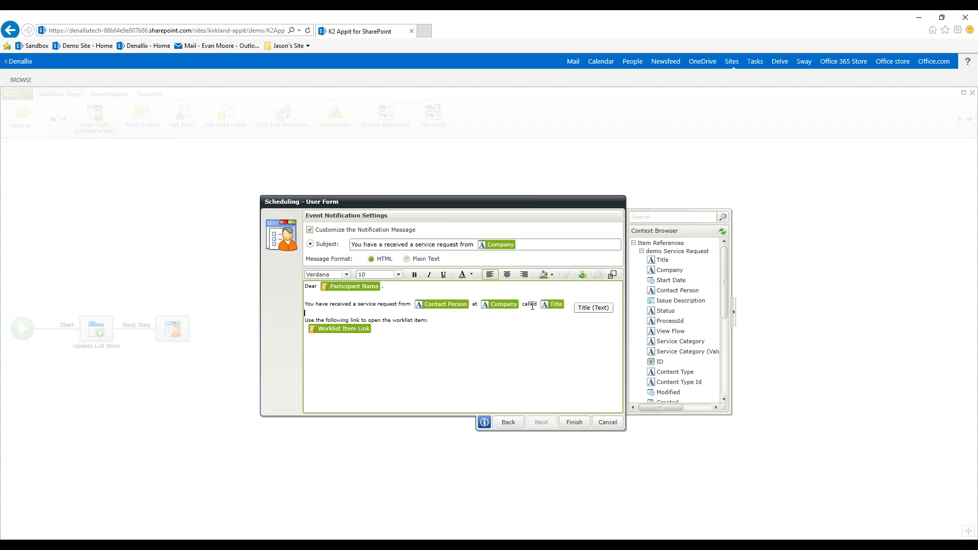
- Add an "Issue Description:" heading above the worklist link text, with the request's Issue Description field beneath it
key("Return")
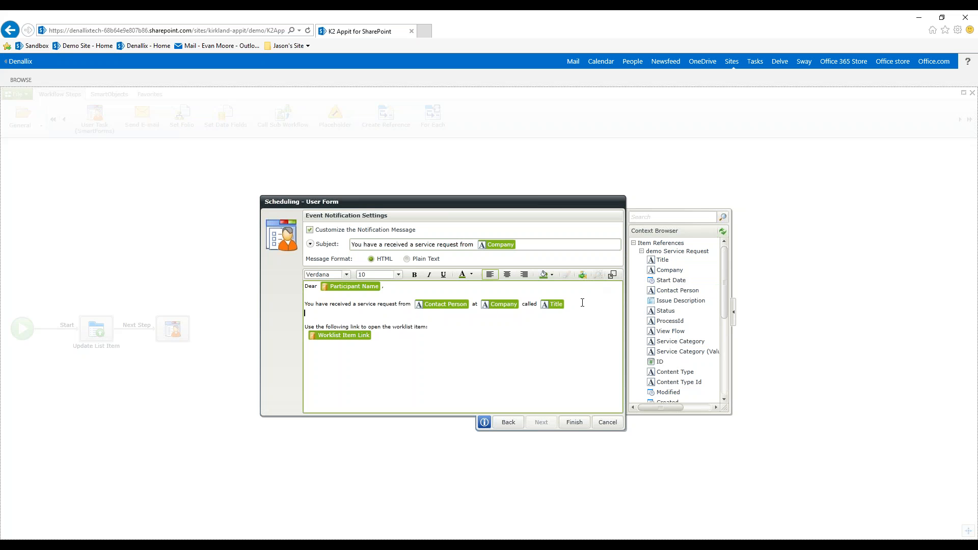
type("Is")
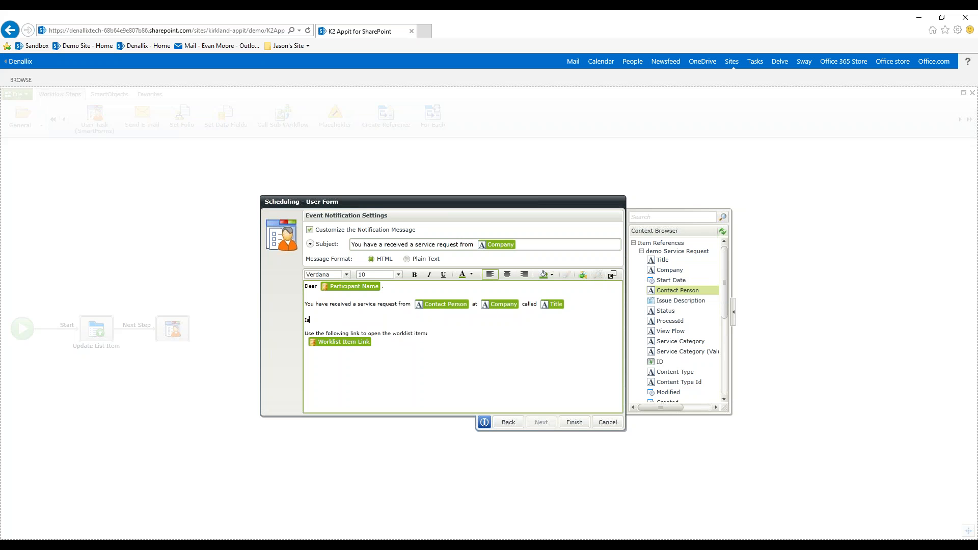
type("sue Description:")
key("Return")
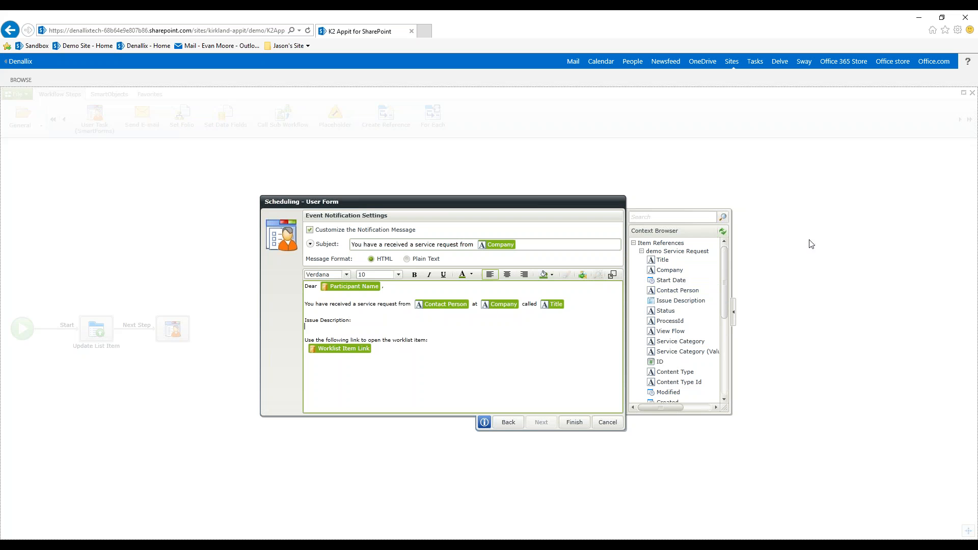
left_click_drag(683, 304, 335, 332)
key("Down")
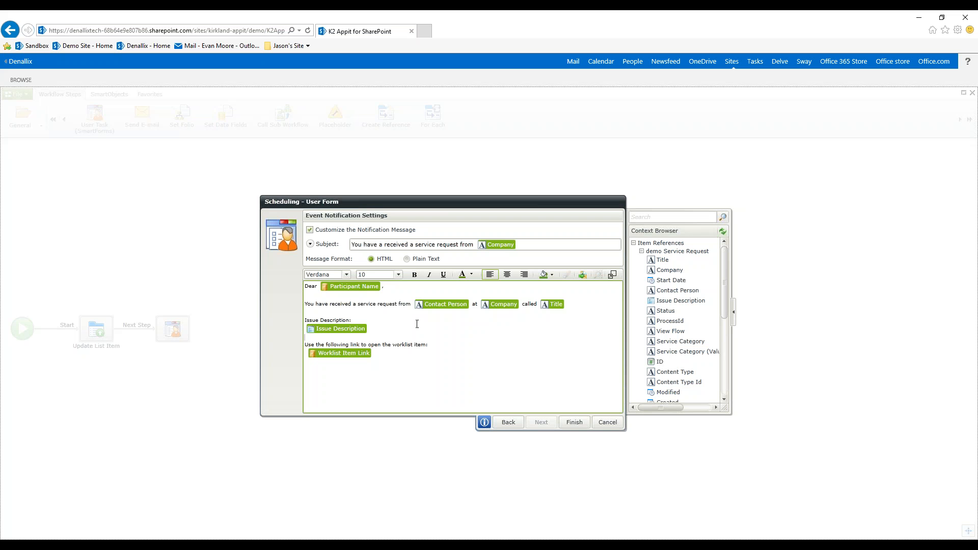
- Insert a blank line above the worklist link text in the notification message and finish configuring the Scheduling task
key("Return")
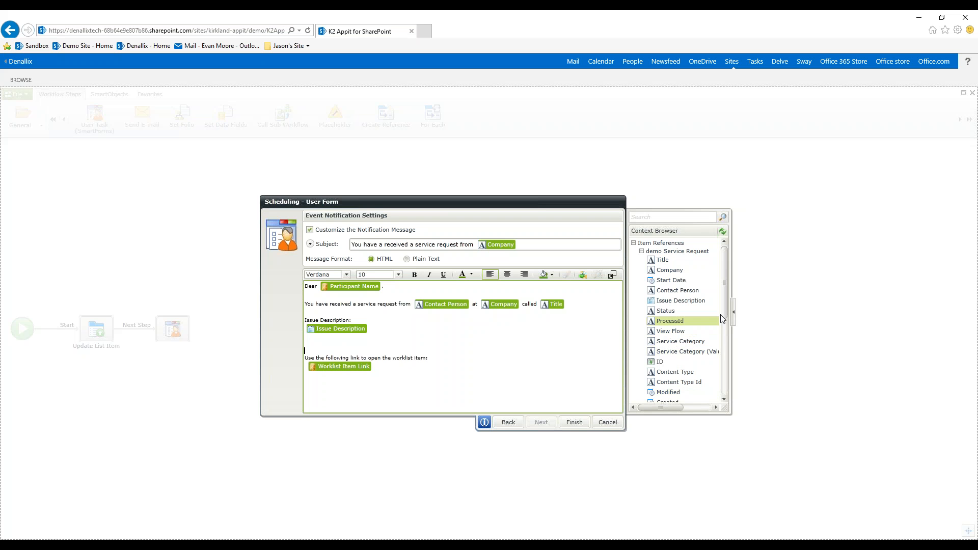
left_click_drag(726, 313, 724, 319)
scroll(724, 319, "down", 3)
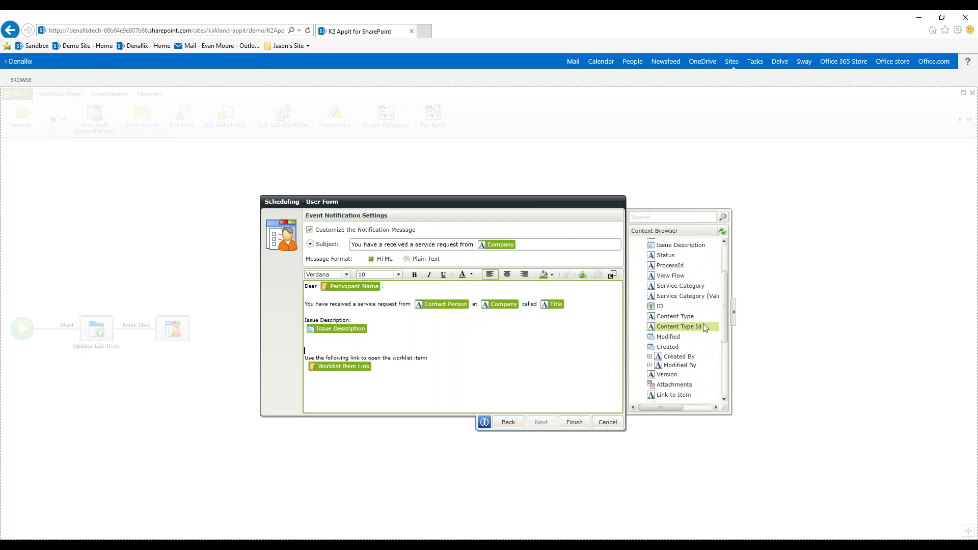
left_click_drag(724, 327, 723, 277)
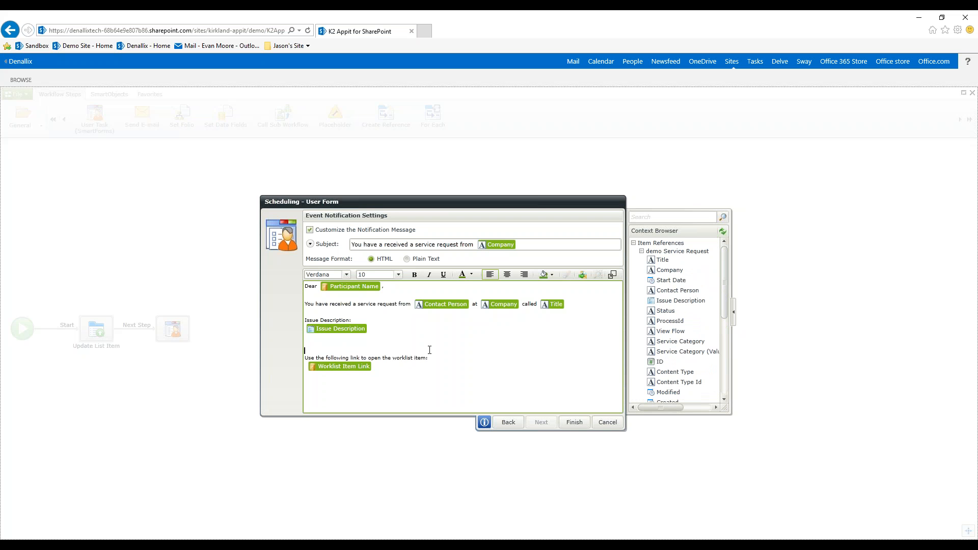
left_click(577, 423)
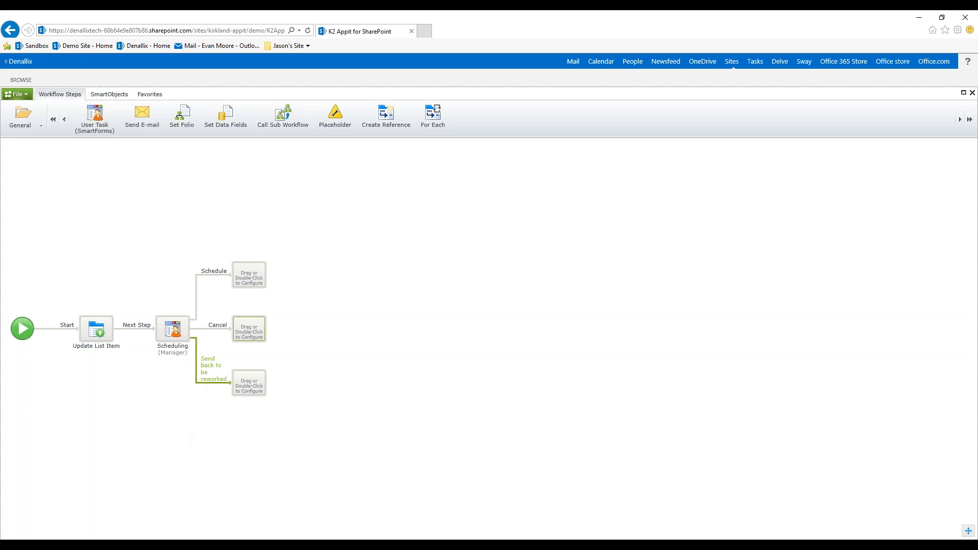
- Add a SmartForms user task named Rework on the "Send back to be reworked" outcome, with actions "Send back for approval" and "Cancel"
mouse_move(256, 390)
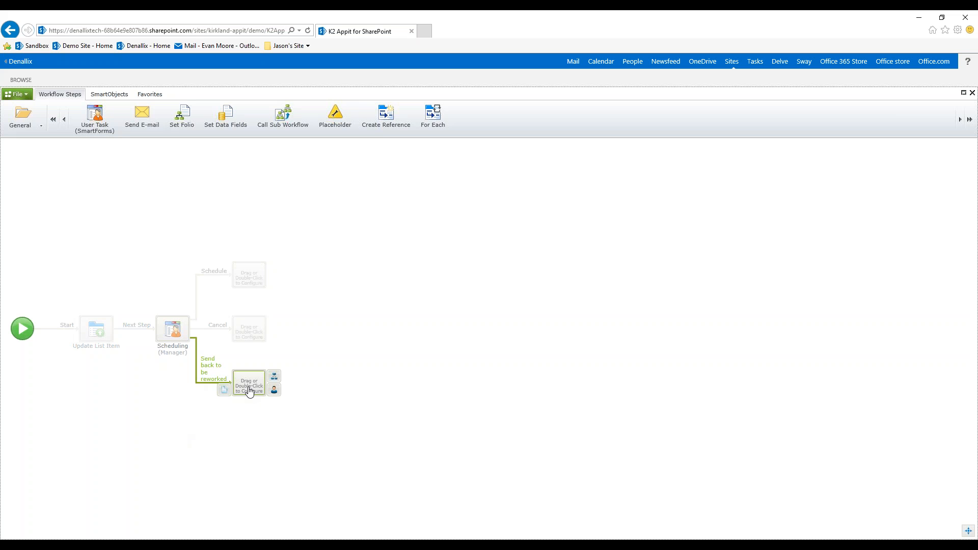
left_click_drag(97, 115, 251, 388)
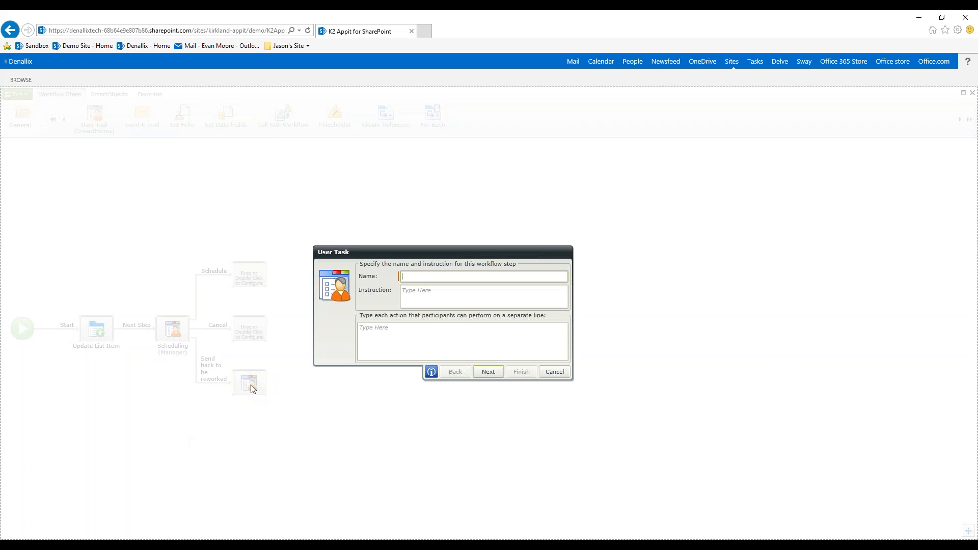
type("Rework")
key("Tab")
key("Tab")
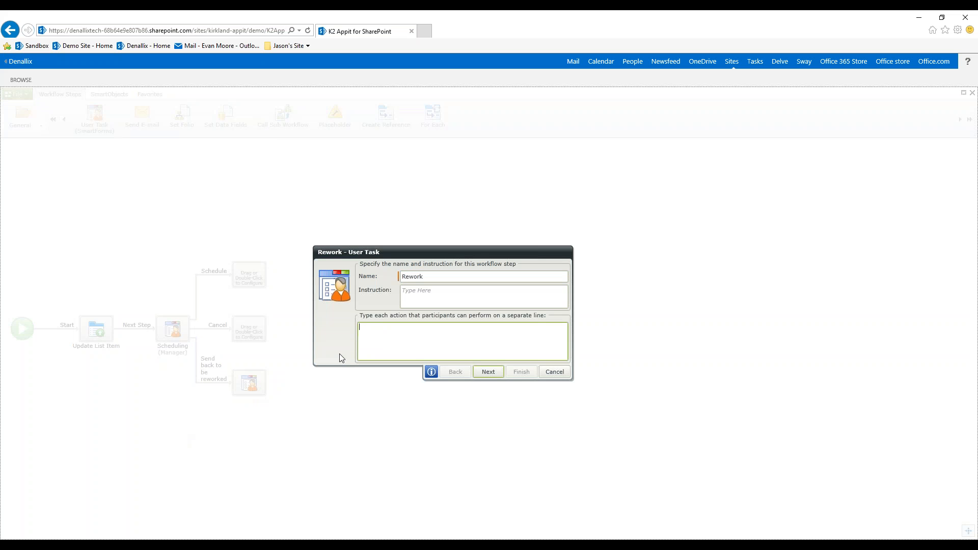
type("Send back for approval ")
type("Cancel")
left_click(492, 373)
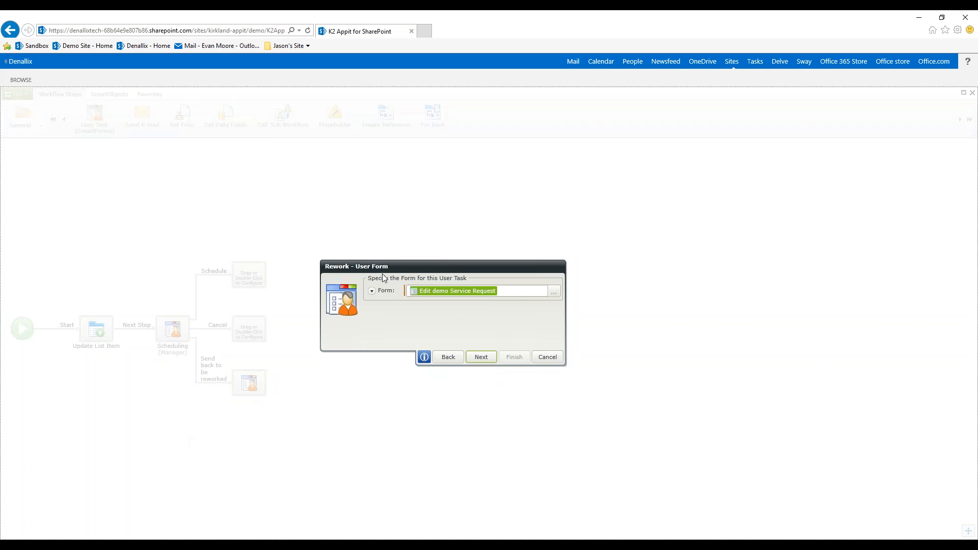
- Keep the Edit demo Service Request form for the Rework task, assign the Originator as participant, and finish the task
left_click(484, 359)
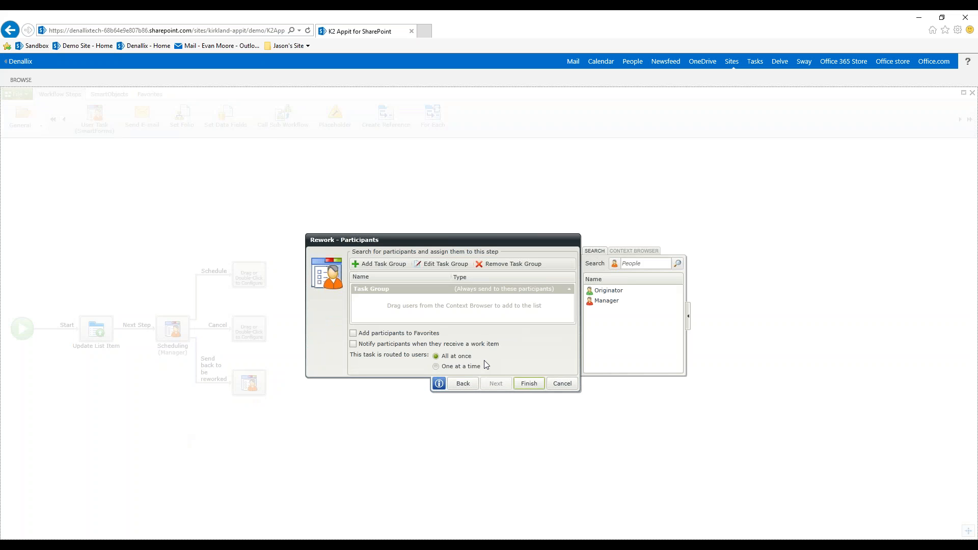
left_click(612, 292)
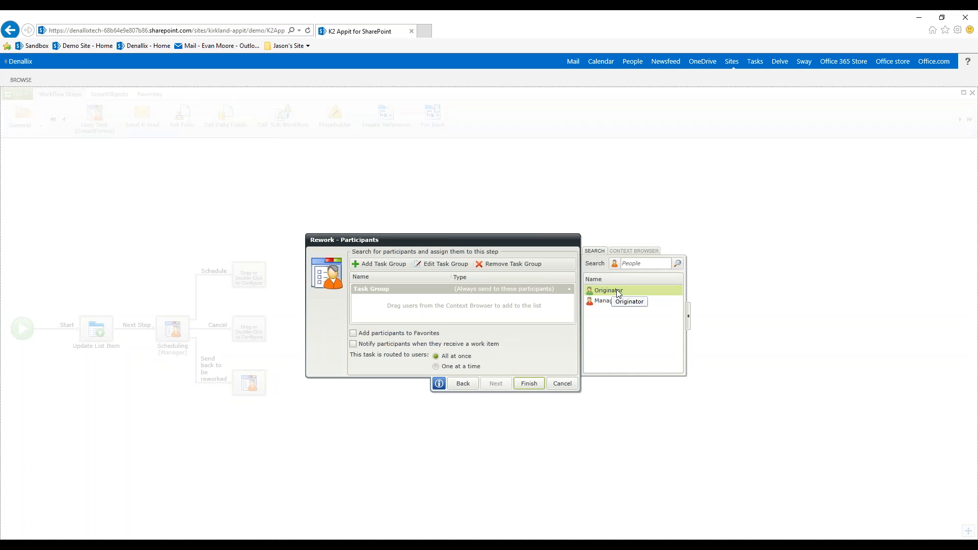
left_click_drag(617, 289, 406, 306)
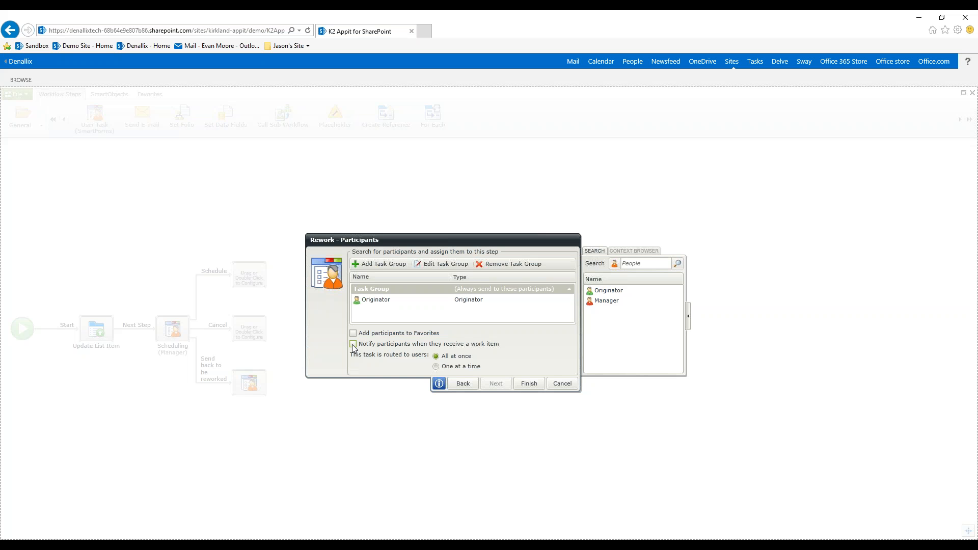
left_click(528, 383)
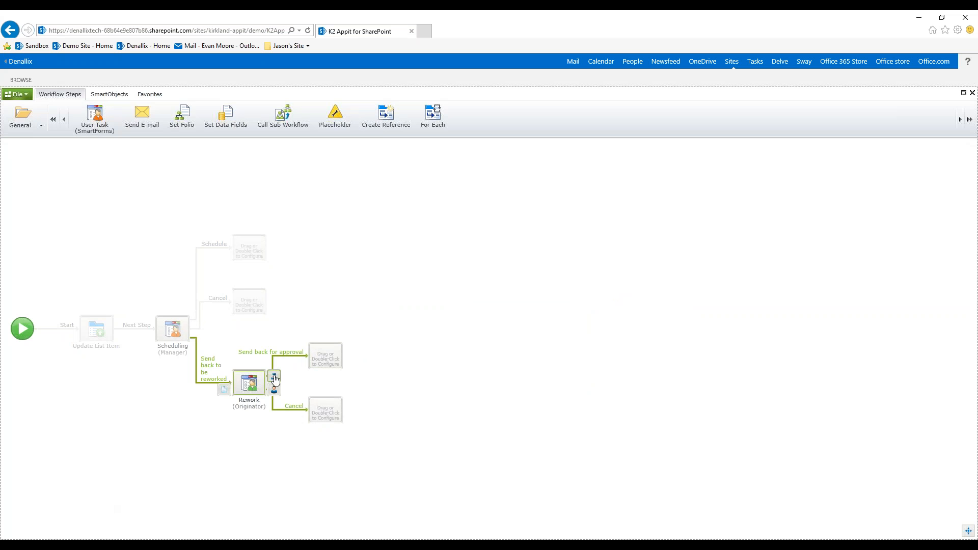
- Link the Rework step's "Send back for approval" outcome back to the Update List Item step
left_click(271, 380)
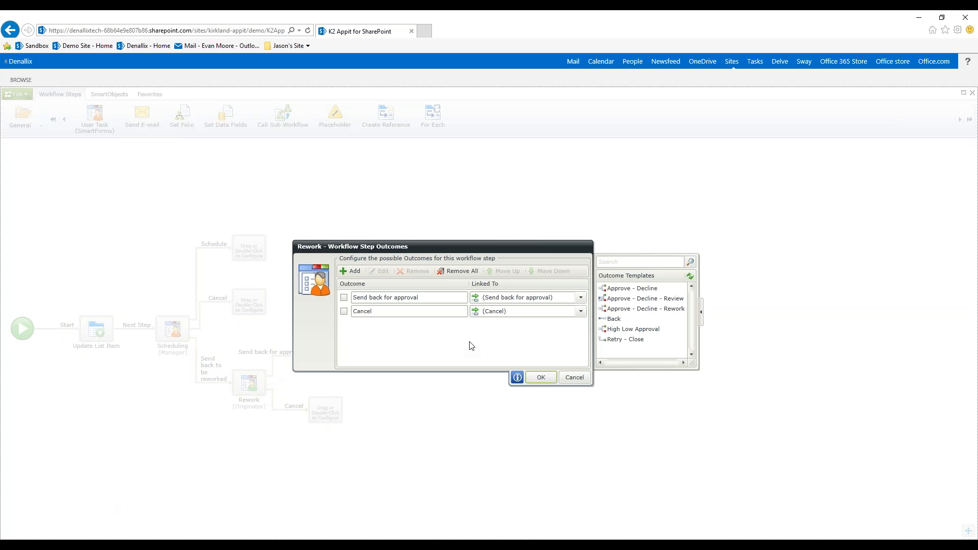
left_click_drag(499, 250, 565, 216)
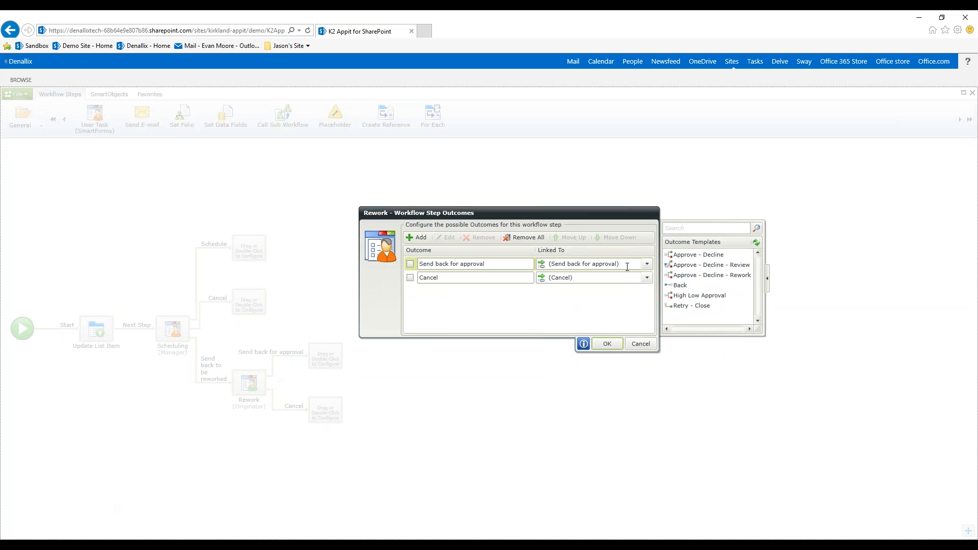
left_click(647, 265)
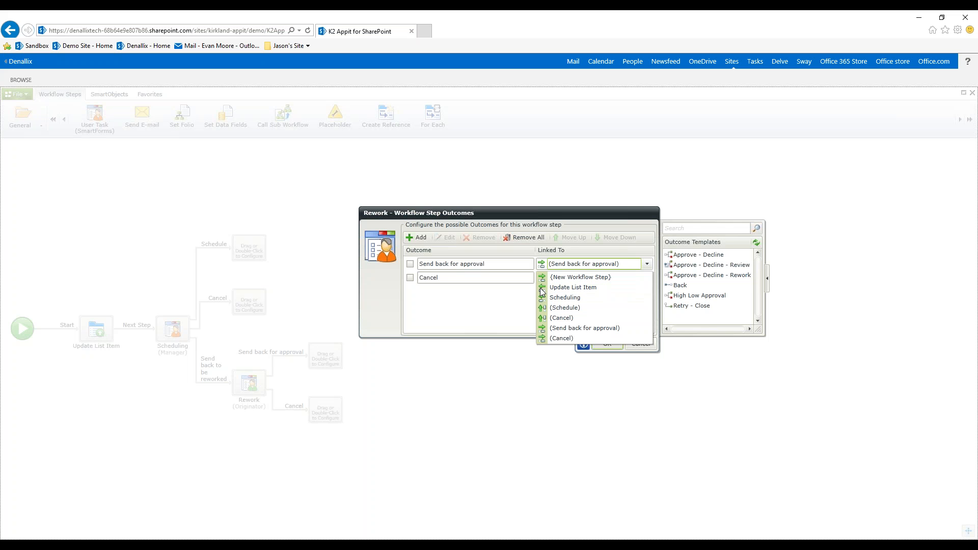
left_click(583, 289)
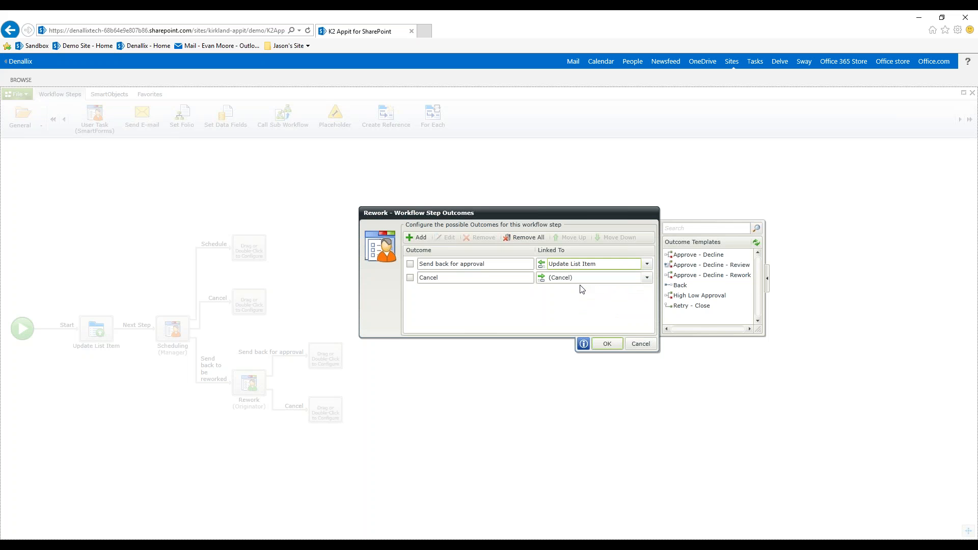
left_click(607, 343)
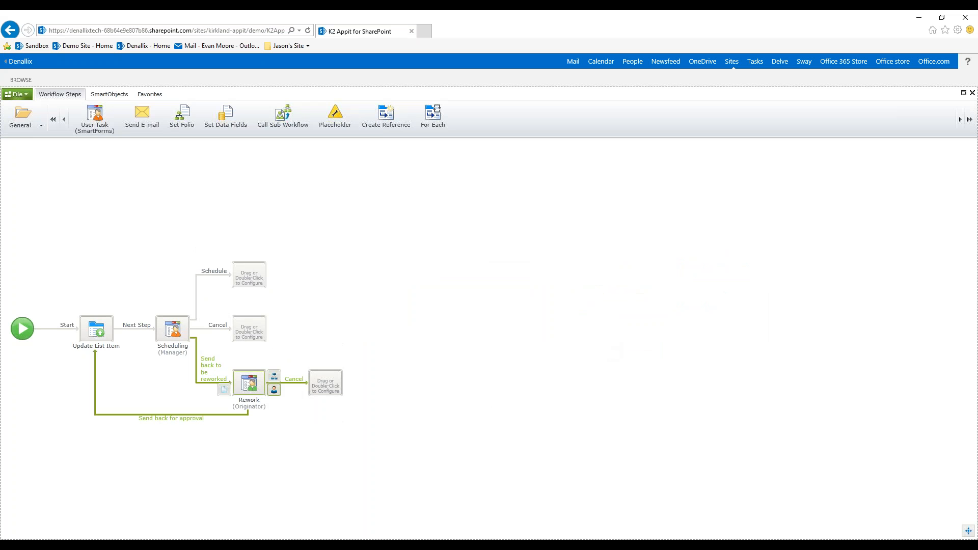
- Link the Rework step's Cancel outcome to the existing unconfigured step on Scheduling's Cancel outcome
left_click(101, 334)
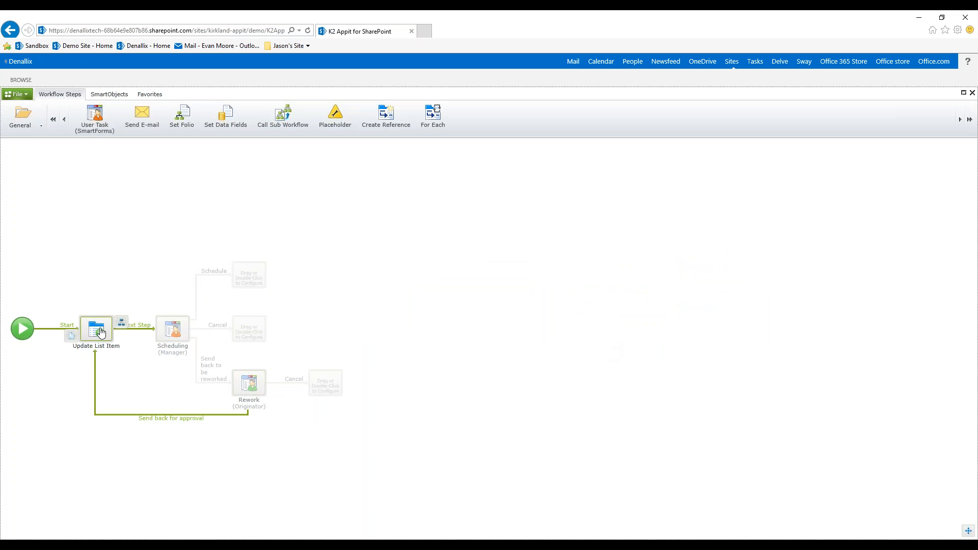
left_click(324, 388)
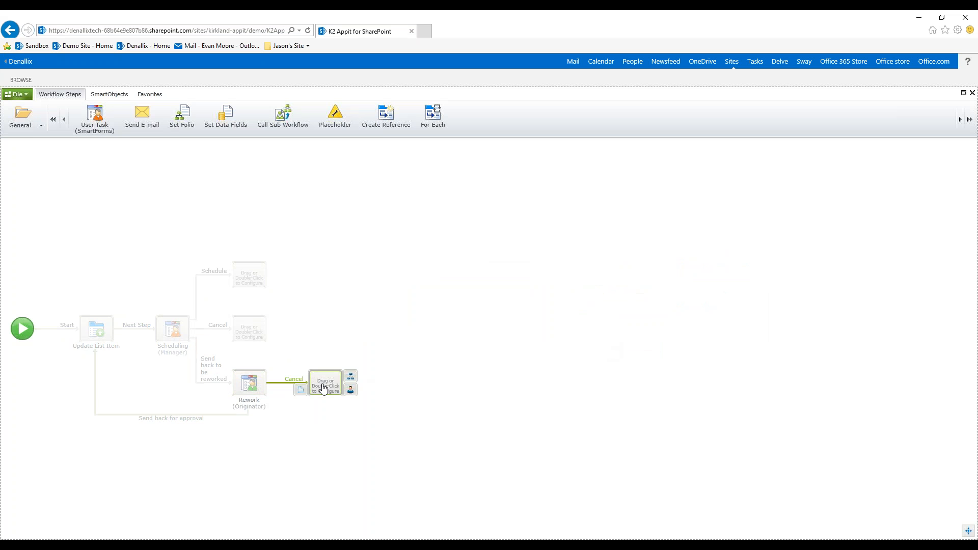
left_click(249, 383)
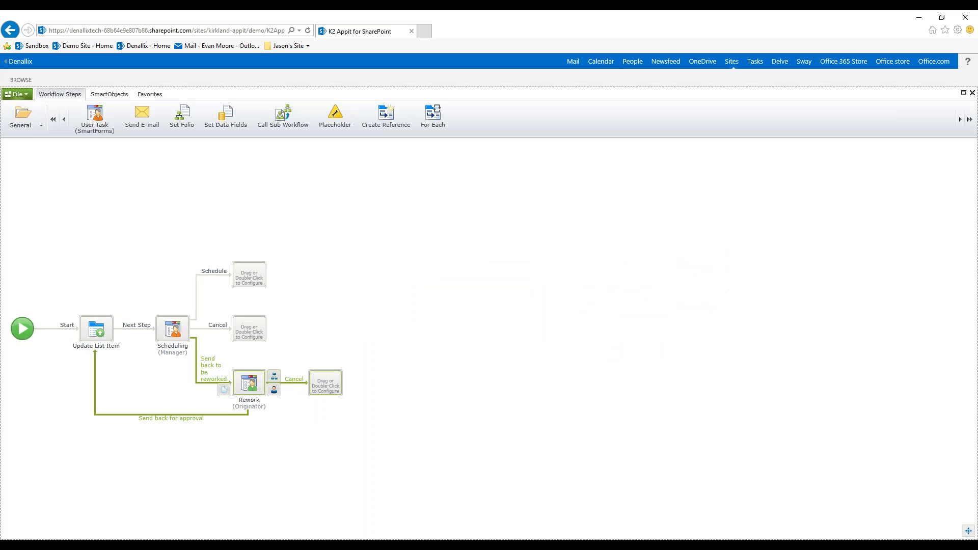
left_click(325, 383)
left_click(265, 341)
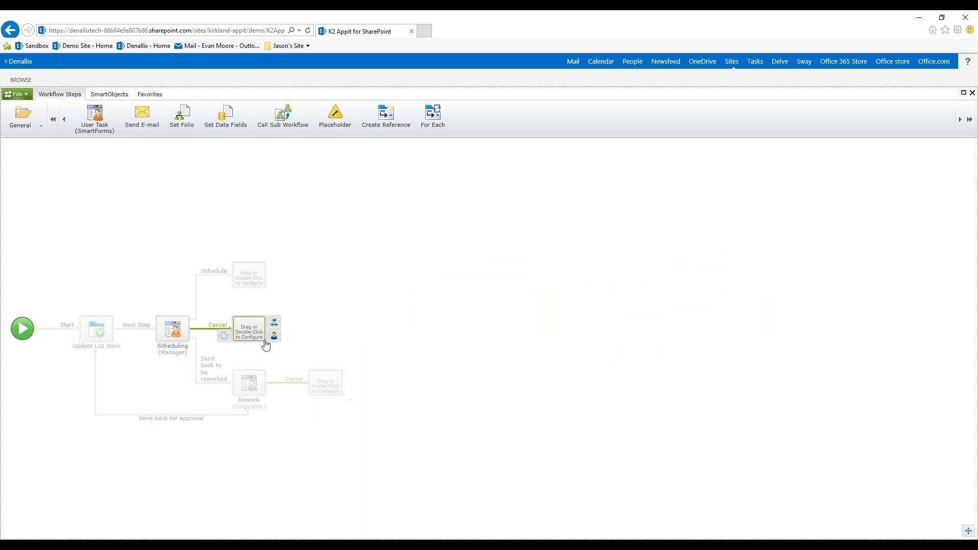
left_click(249, 383)
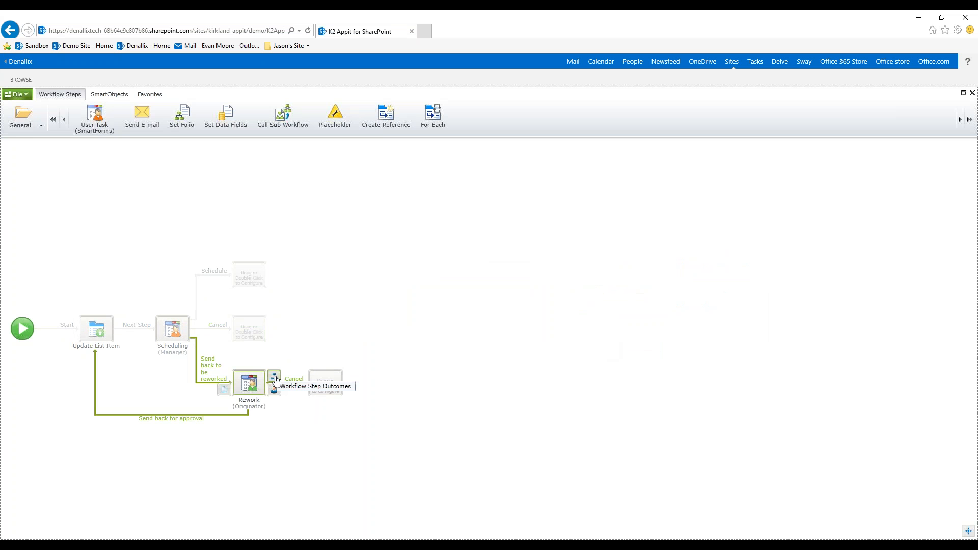
left_click(276, 380)
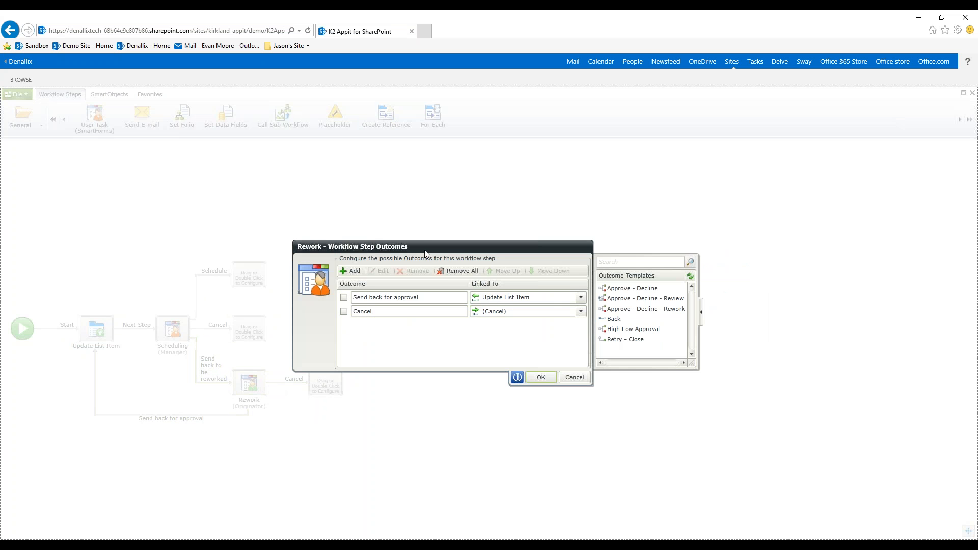
left_click_drag(430, 250, 508, 211)
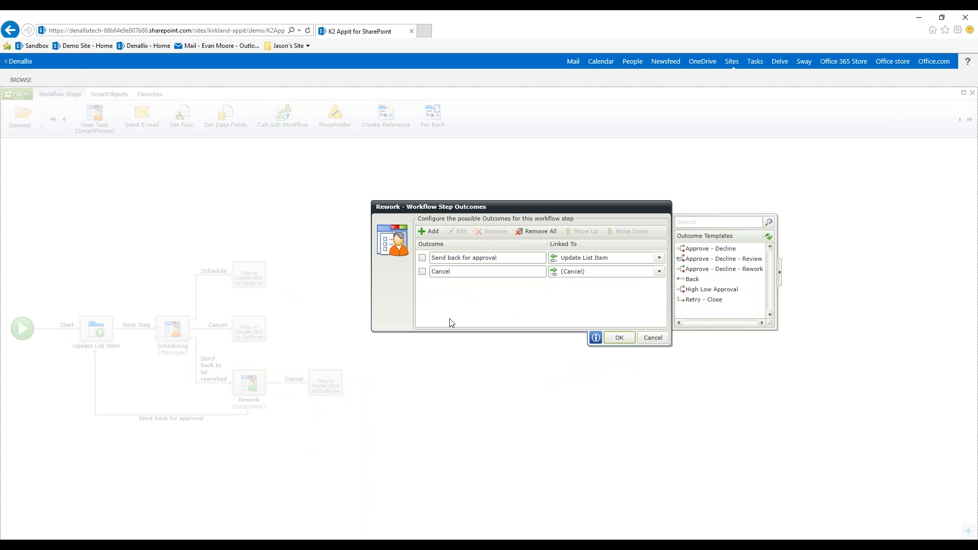
left_click(660, 272)
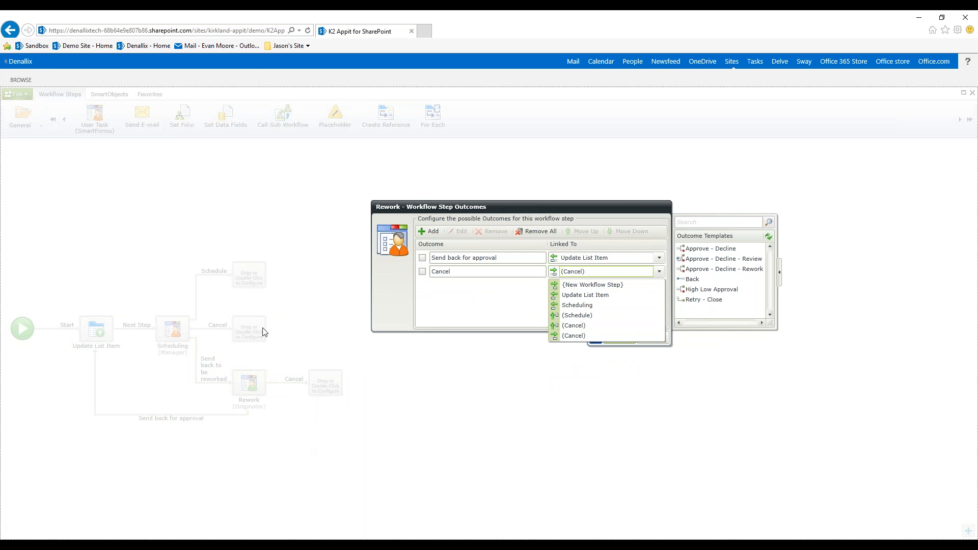
left_click(577, 325)
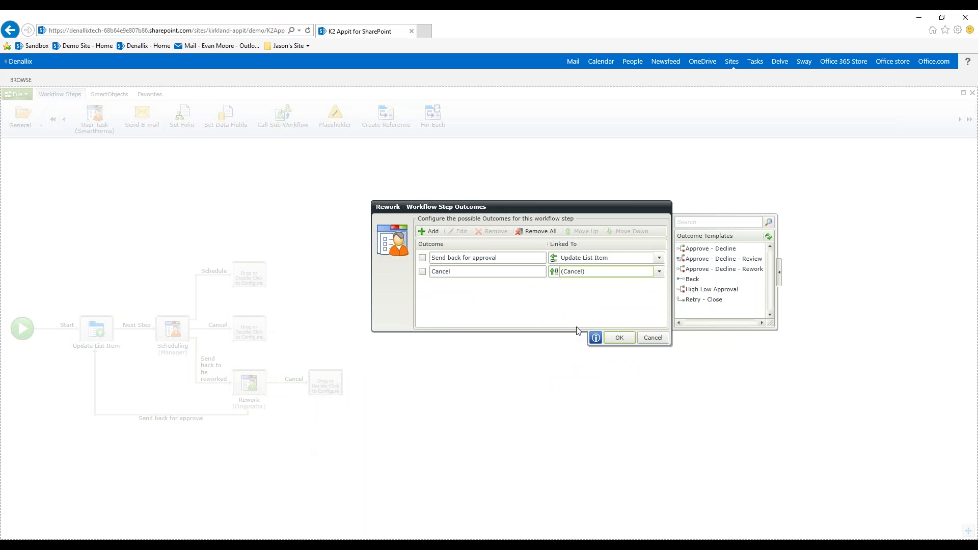
left_click(625, 339)
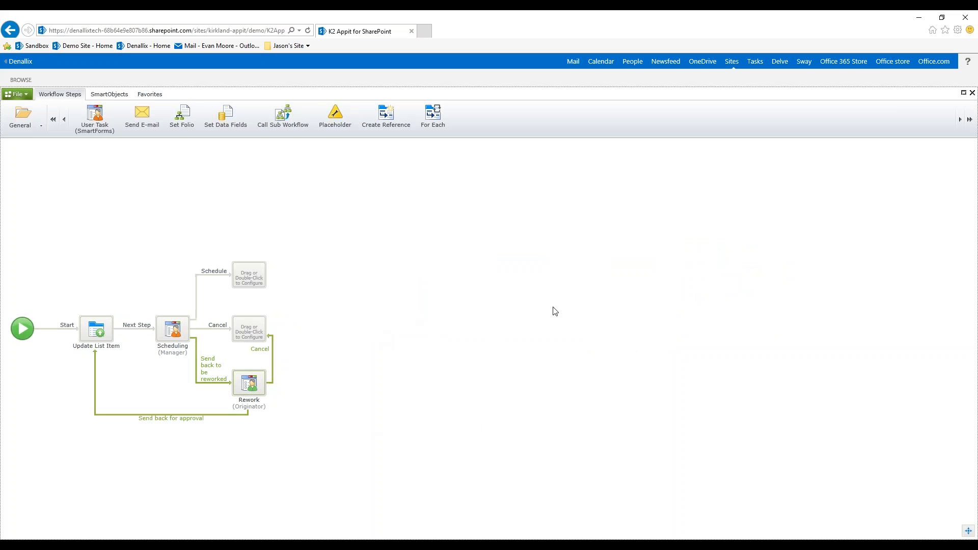
- Add placeholder steps to the Schedule and Cancel outcomes of the Scheduling task
left_click_drag(340, 116, 249, 276)
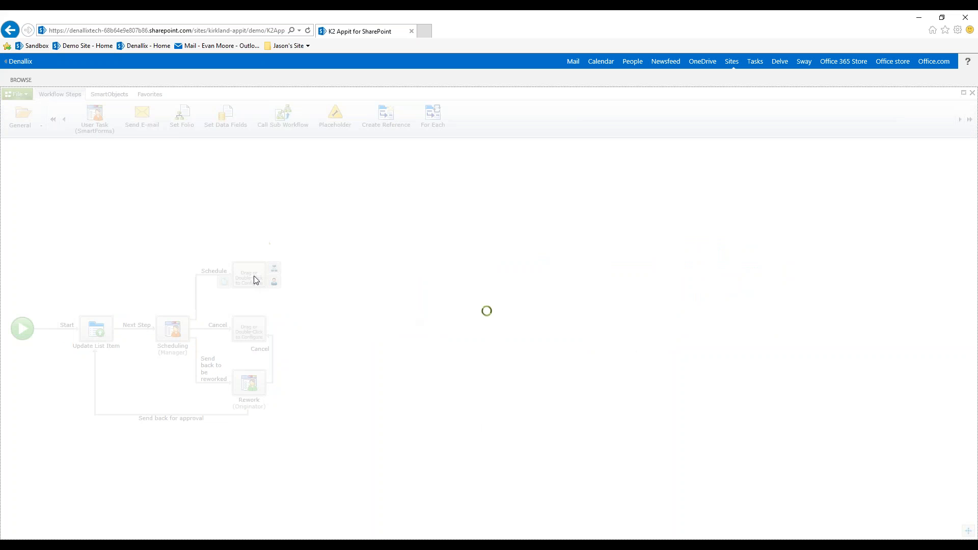
left_click_drag(335, 115, 249, 326)
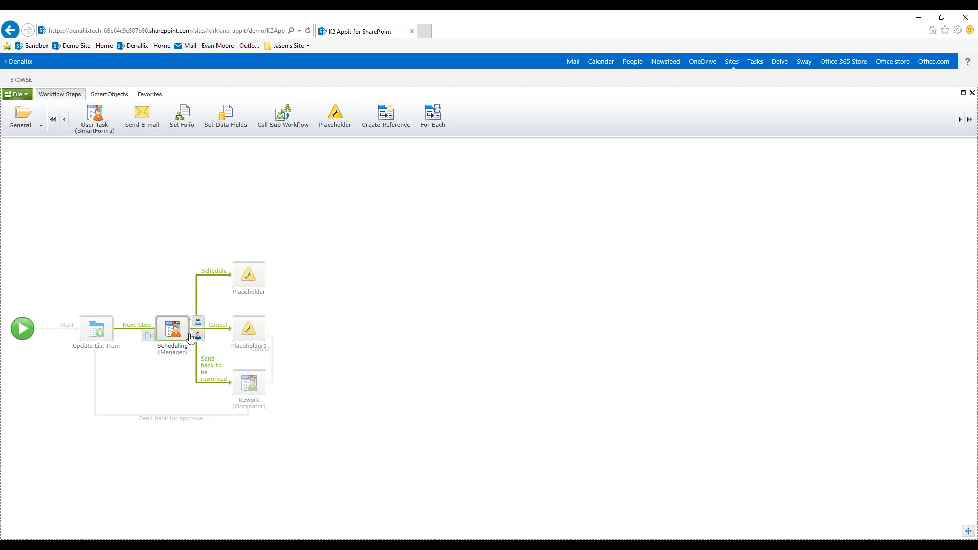
mouse_move(242, 384)
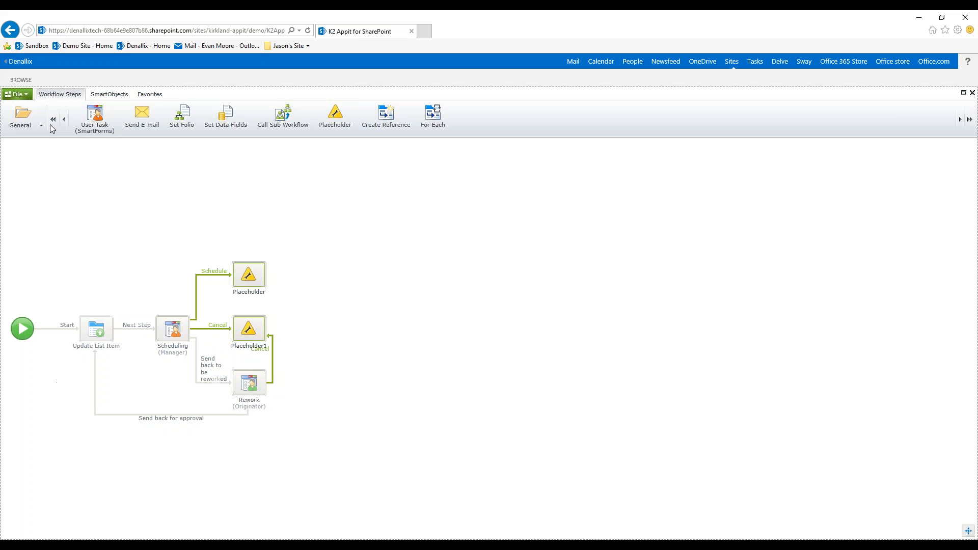
- Save the workflow and exit the workflow designer, confirming the exit
left_click(17, 94)
left_click(38, 151)
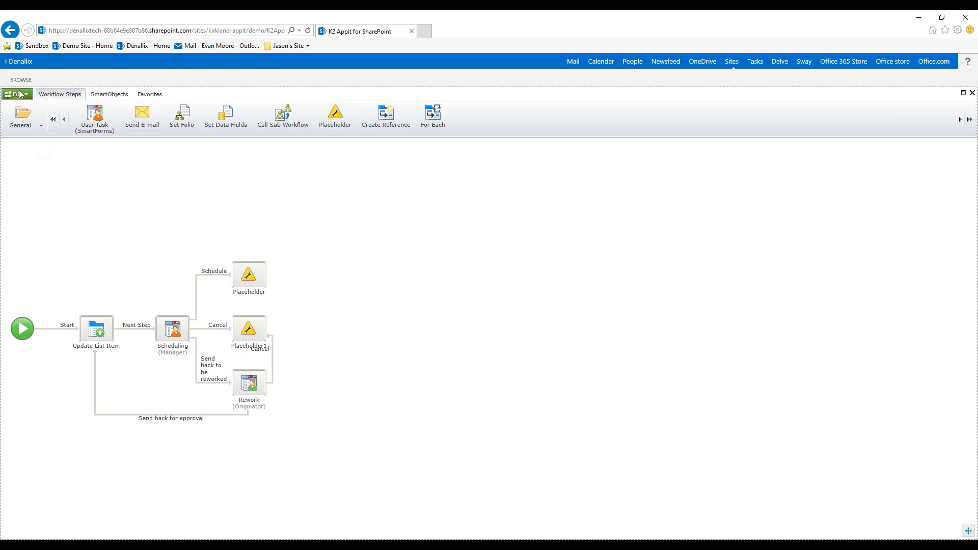
left_click(20, 93)
left_click(51, 304)
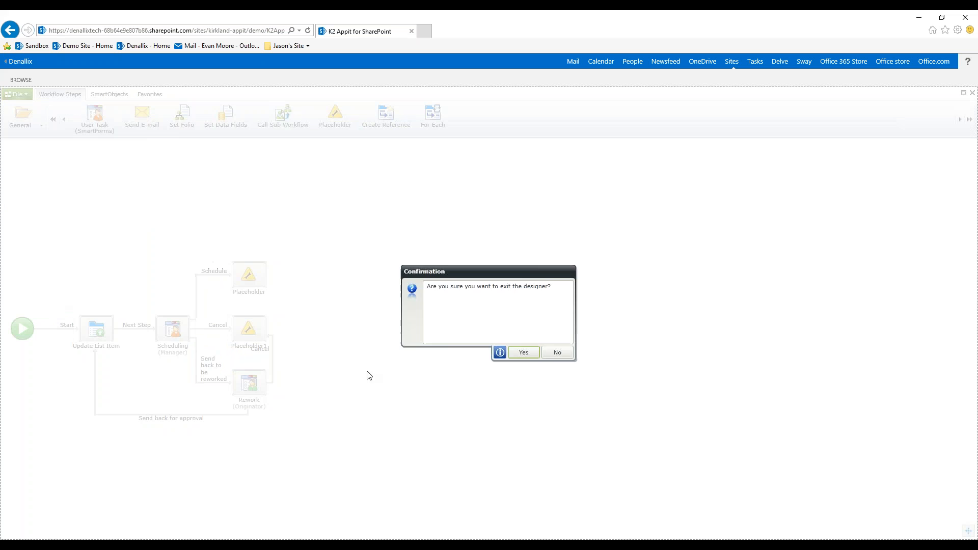
left_click(524, 352)
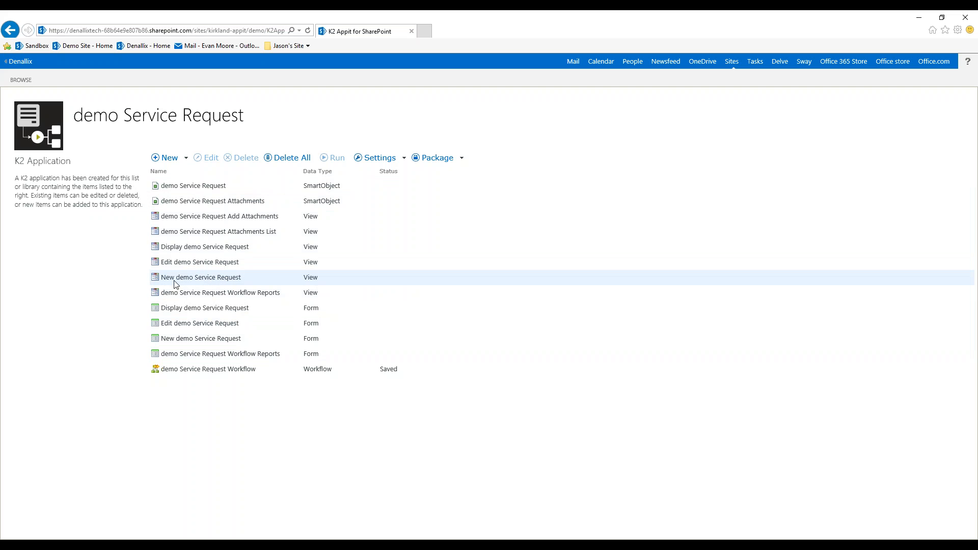
- Check out the New demo Service Request view from the application's item list
right_click(209, 281)
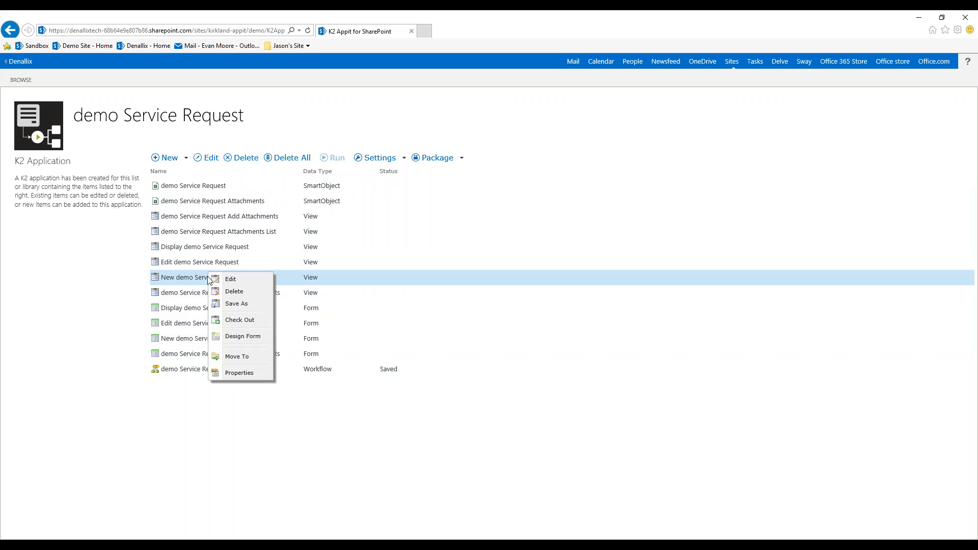
left_click(231, 320)
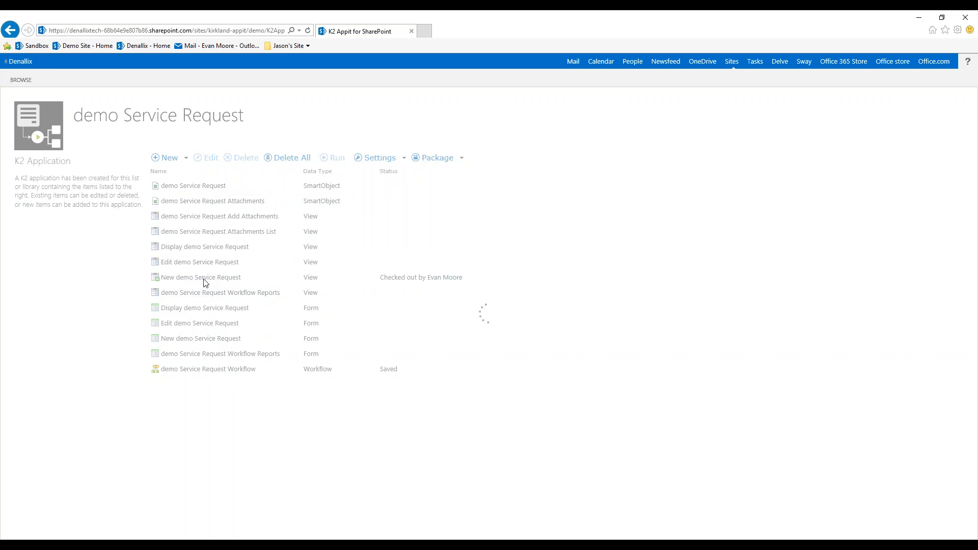
- Open the New demo Service Request view for editing in the view designer and collapse the item tree
right_click(206, 281)
left_click(224, 285)
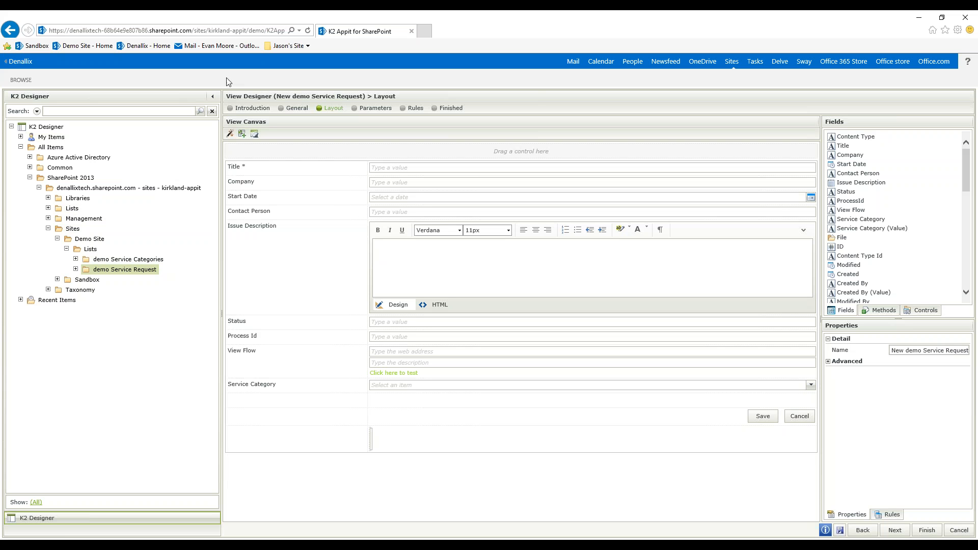
left_click(214, 97)
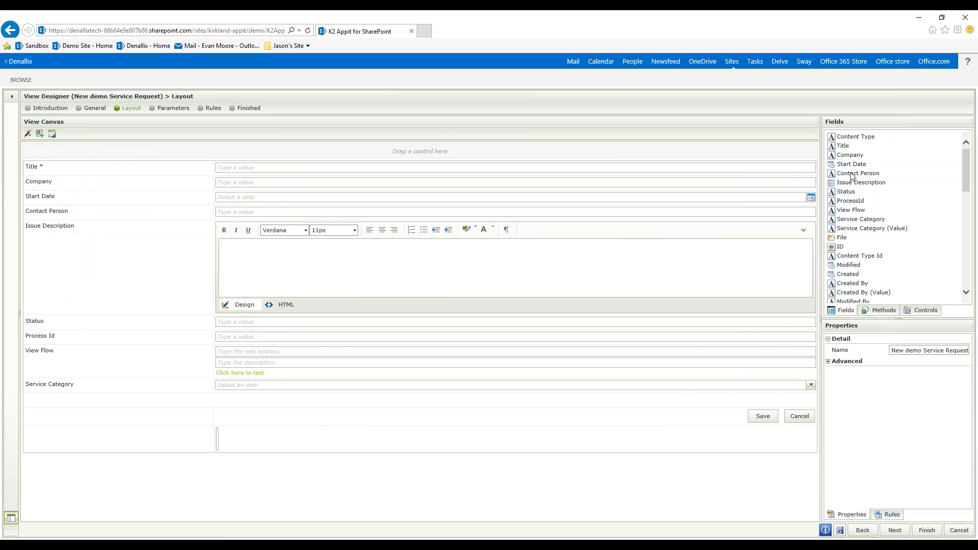
- Review the methods and controls available for the view, then return to its list of fields
left_click(880, 310)
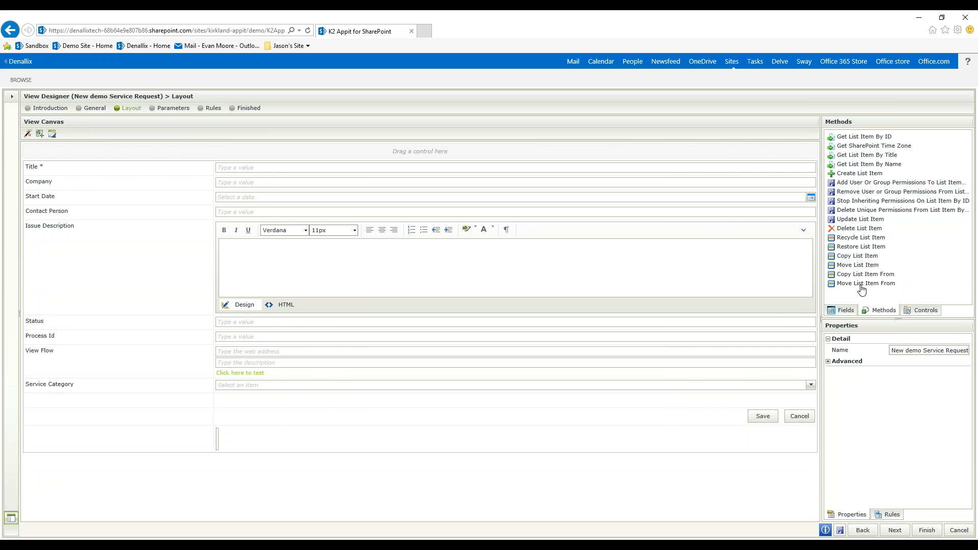
left_click(927, 312)
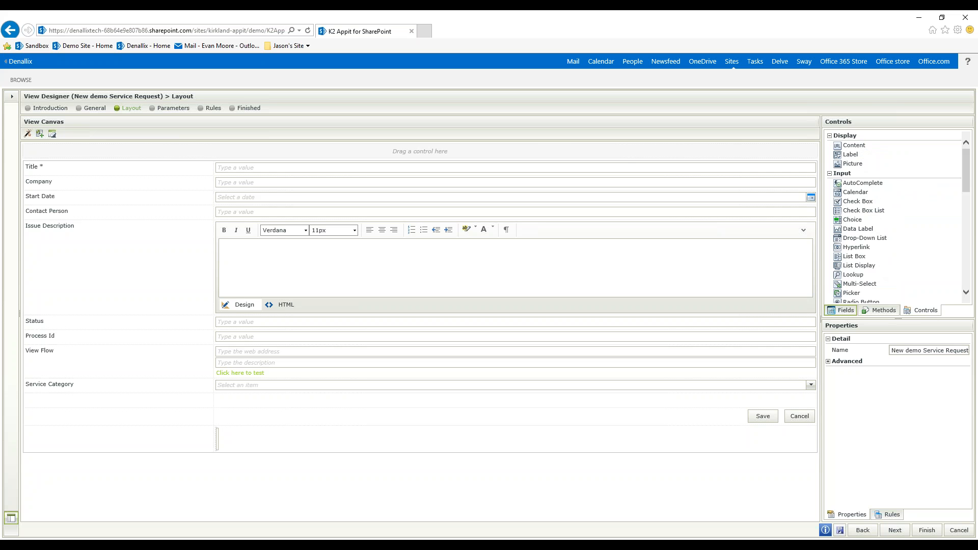
left_click(843, 310)
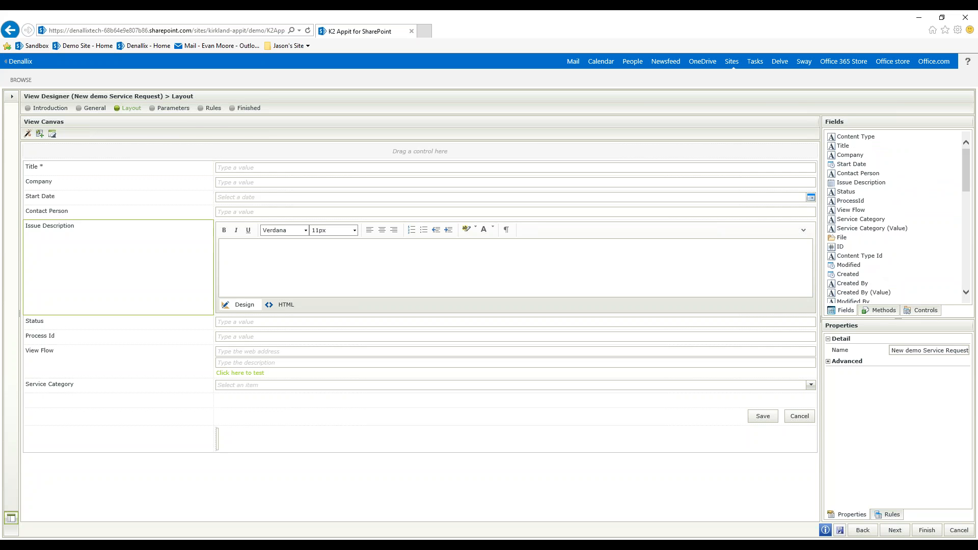
- Delete the empty table row above the Save and Cancel buttons and the spare row beneath them
left_click(173, 404)
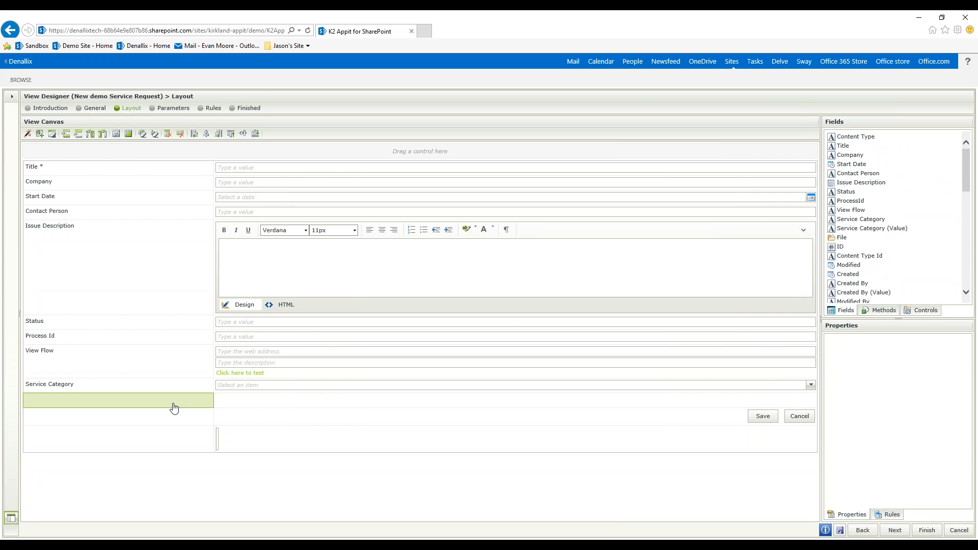
left_click(181, 134)
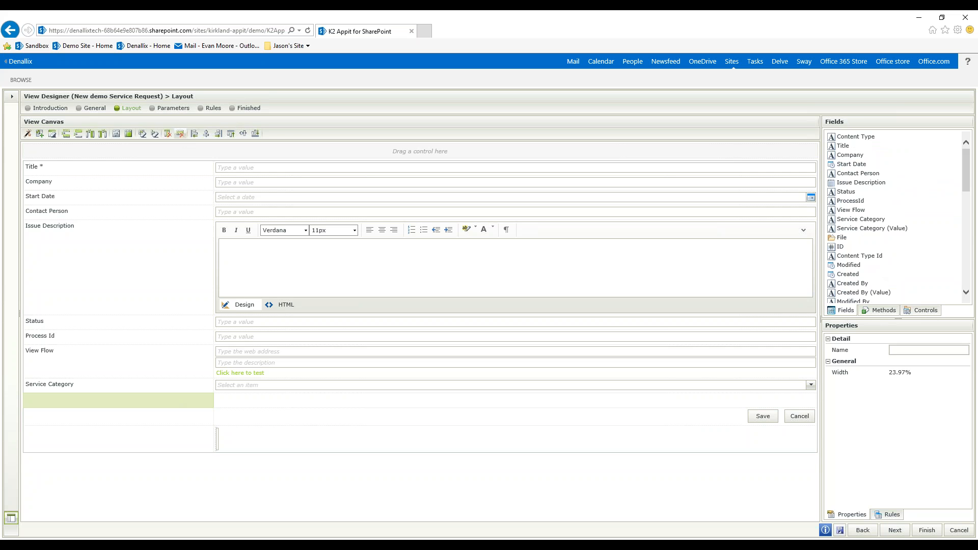
left_click(195, 425)
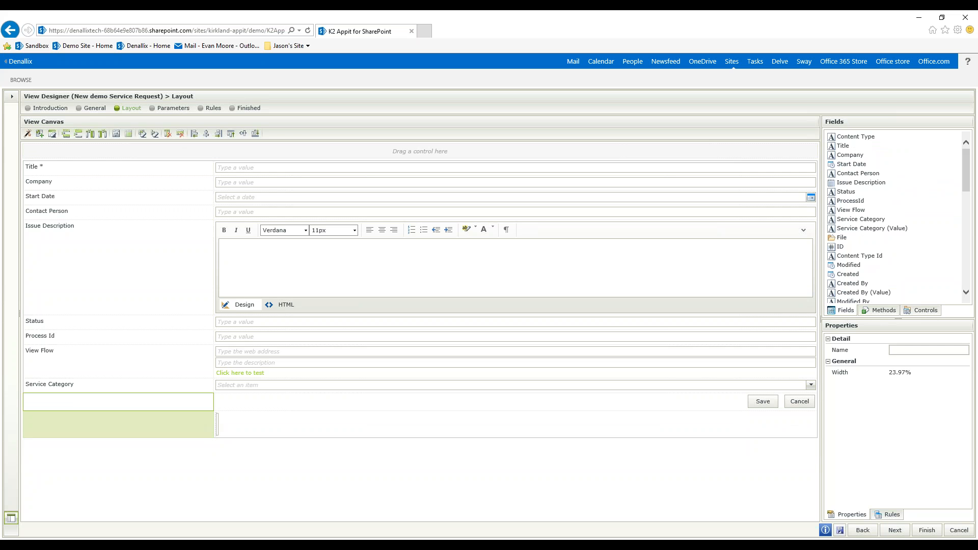
left_click(181, 133)
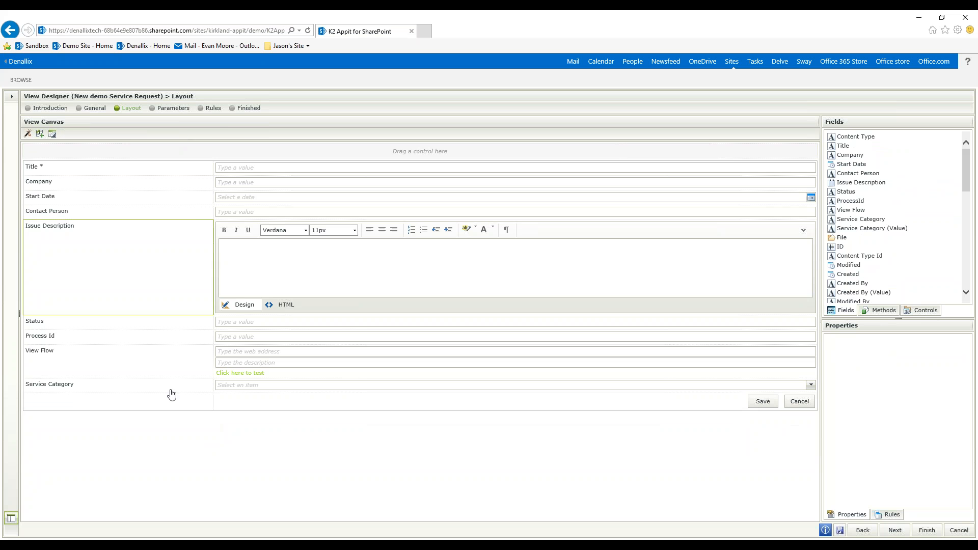
- Remove the Start Date, Process Id and View Flow rows from the view layout
left_click(74, 203)
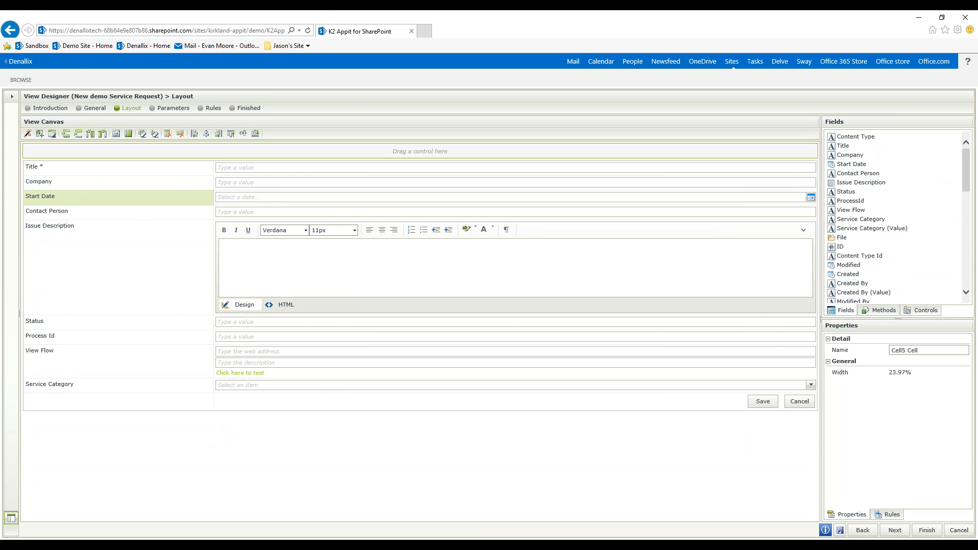
left_click(181, 134)
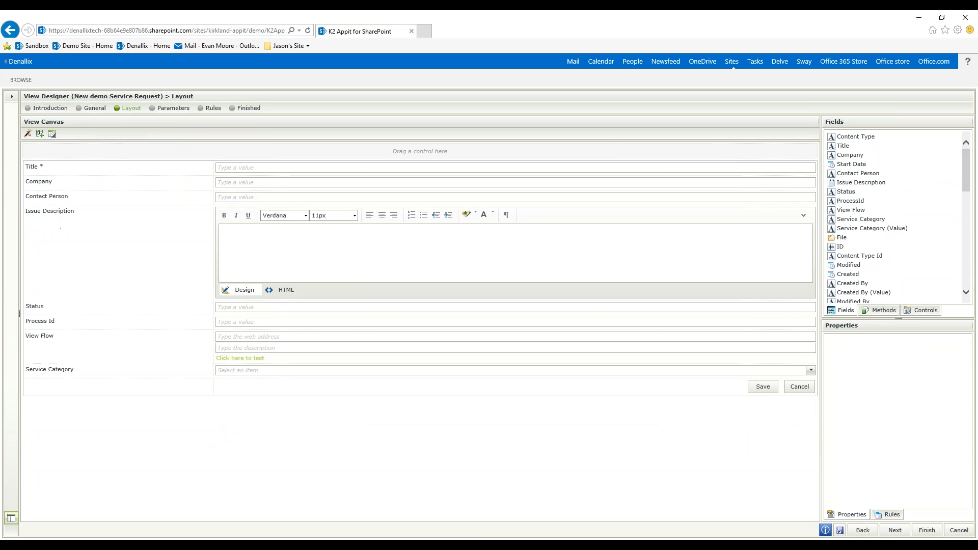
left_click(119, 322)
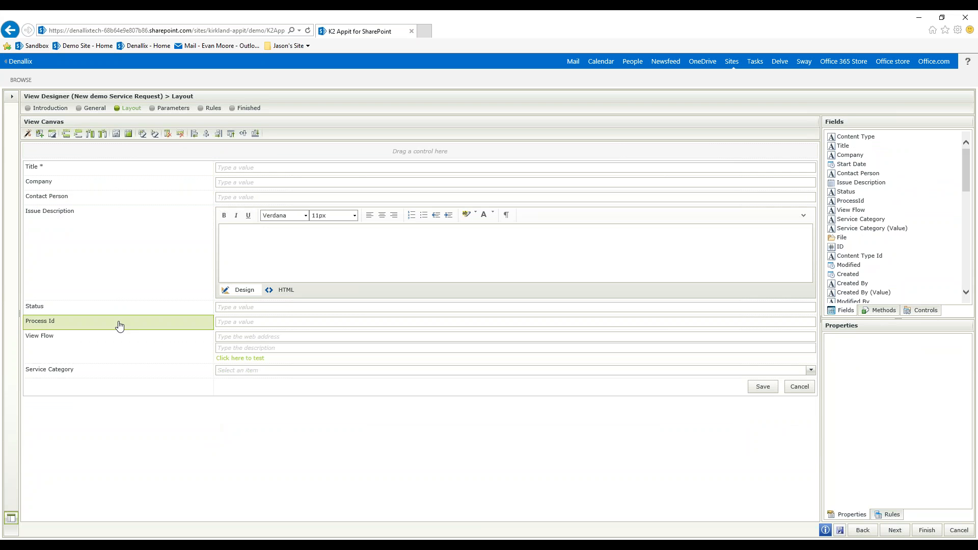
left_click(181, 135)
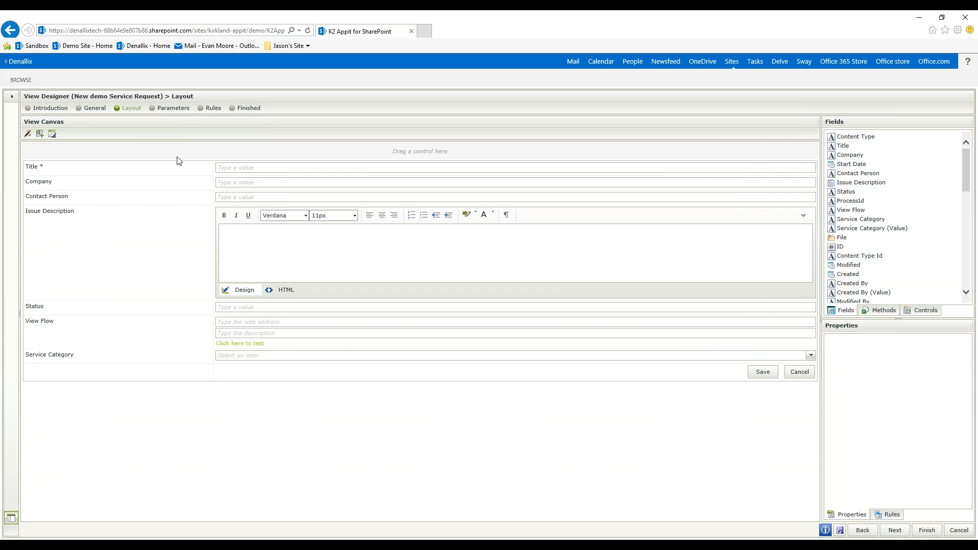
left_click(136, 319)
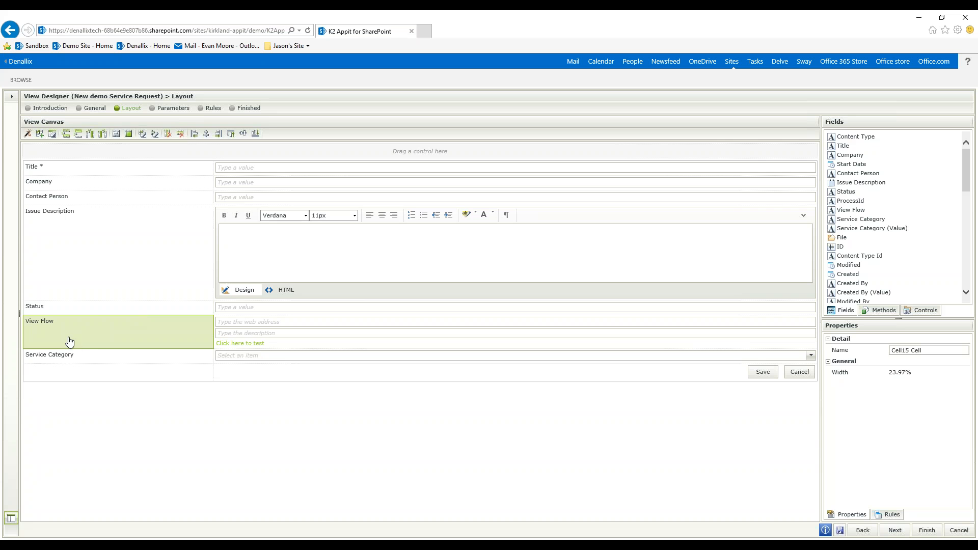
left_click(181, 134)
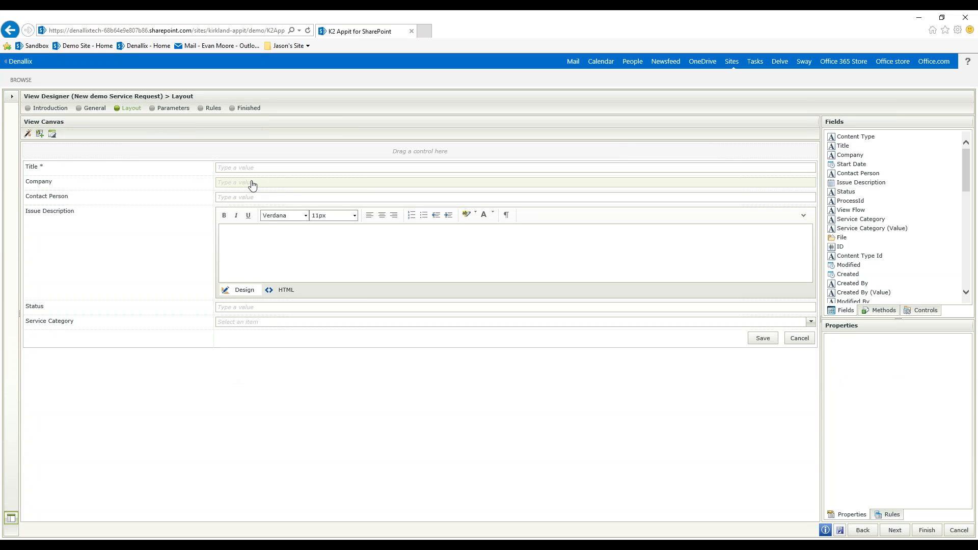
- Change the Company text box into a Picker control
left_click(269, 188)
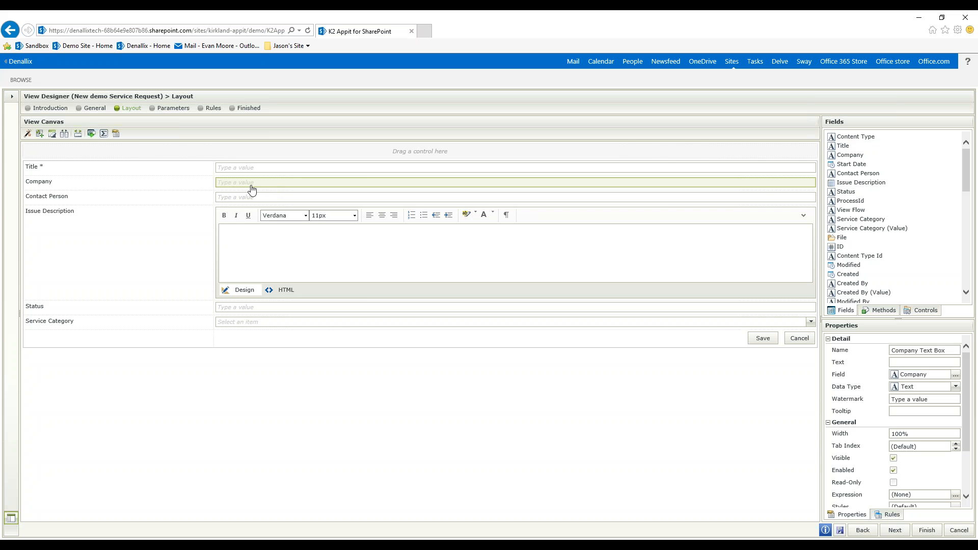
left_click(91, 137)
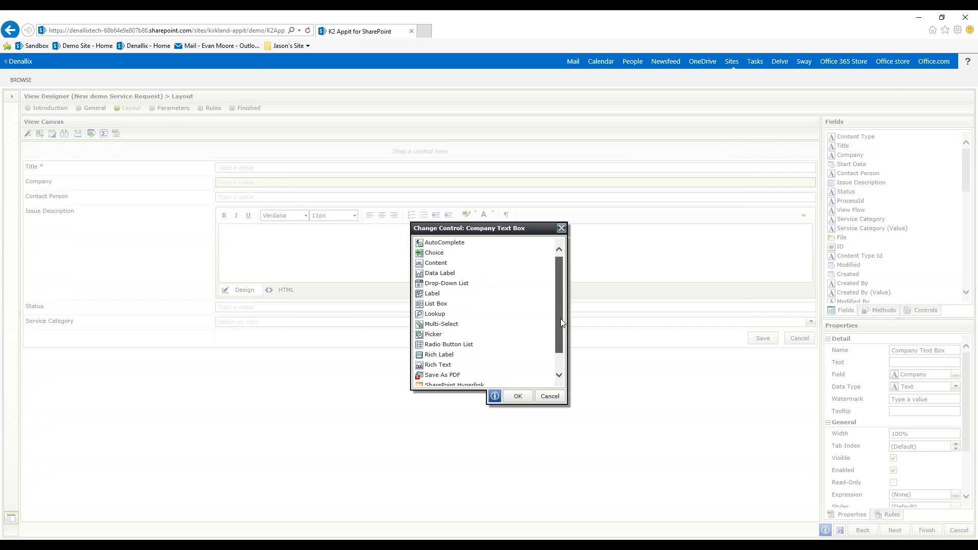
mouse_move(561, 319)
left_mouse_down()
mouse_move(561, 332)
mouse_move(560, 322)
left_mouse_up()
left_click(433, 327)
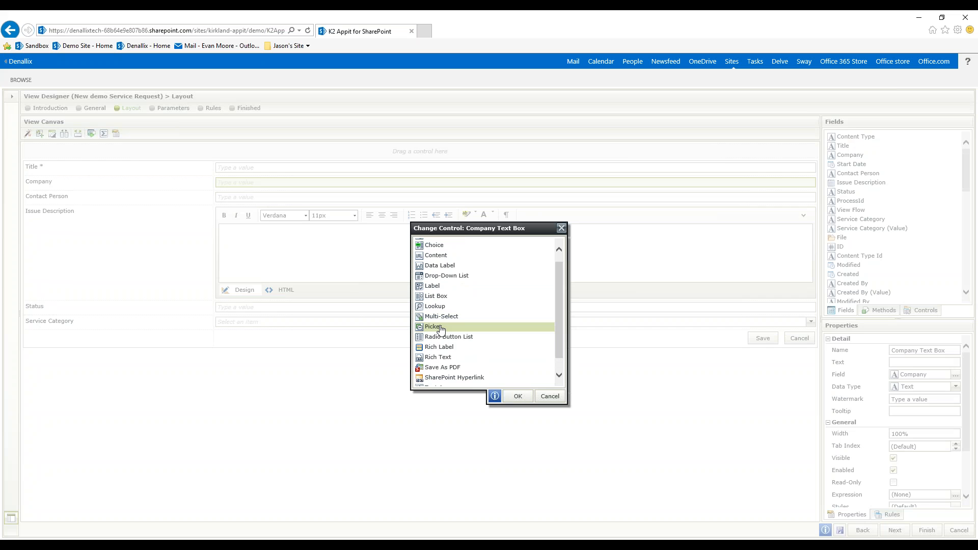
left_click(518, 397)
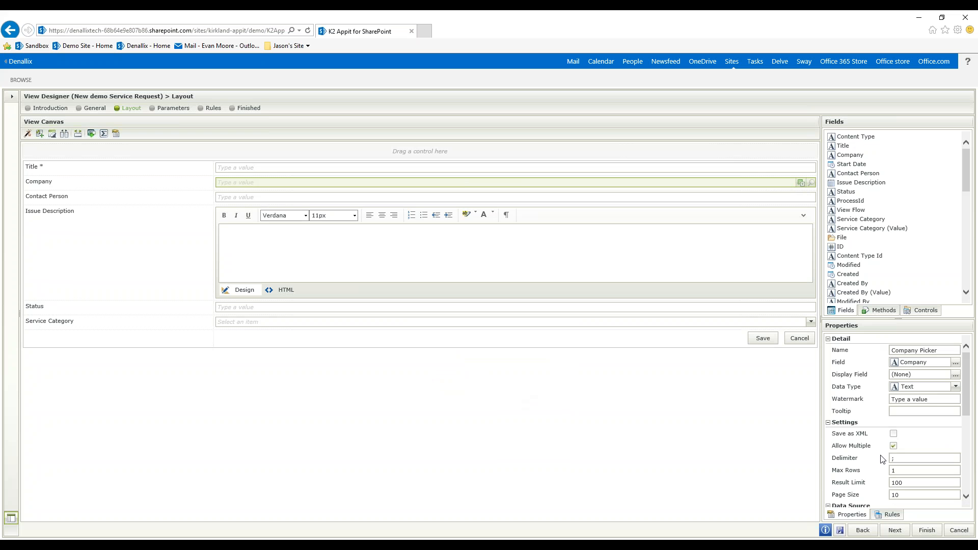
- Set the Company picker's data source to the DEMO CRM OnLine Account SmartObject from the Common category
scroll(968, 382, "down", 5)
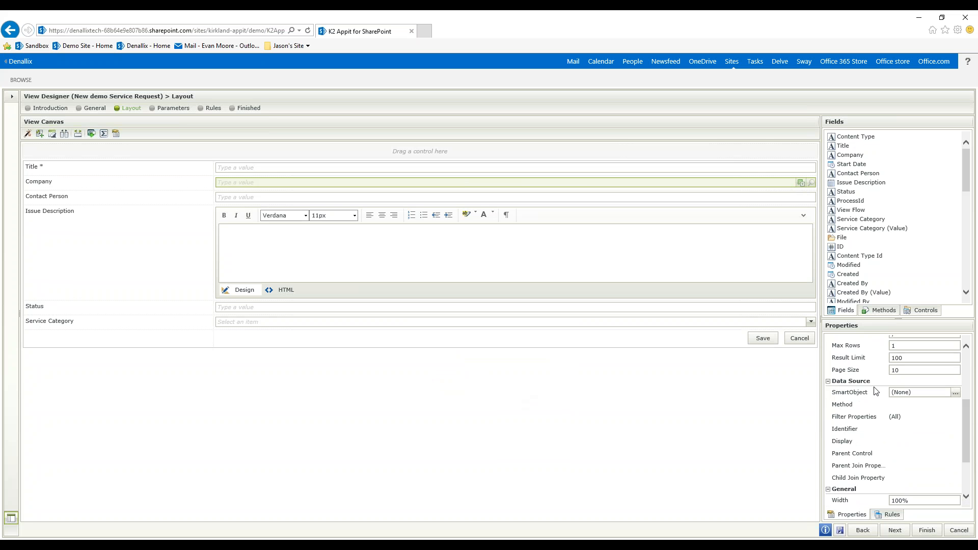
left_click(957, 393)
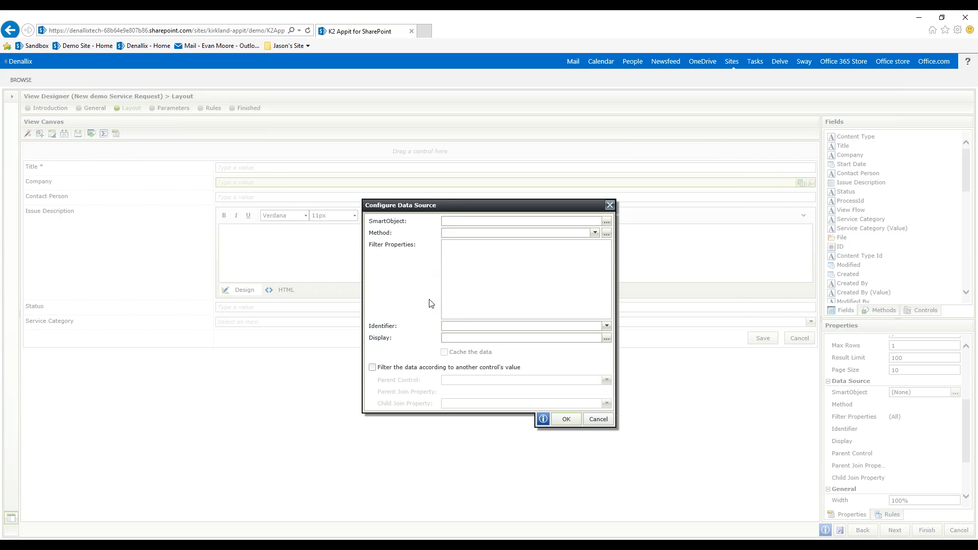
left_click(606, 222)
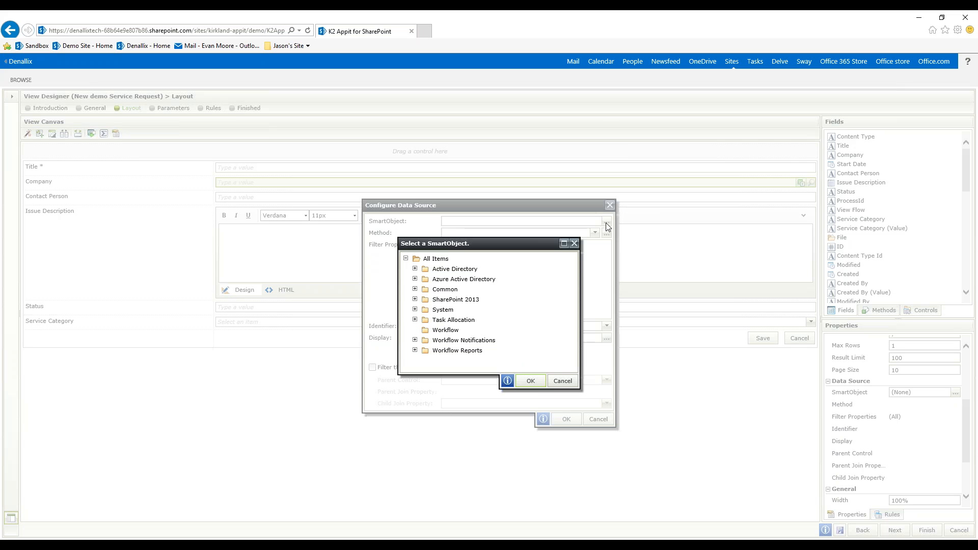
left_click(415, 289)
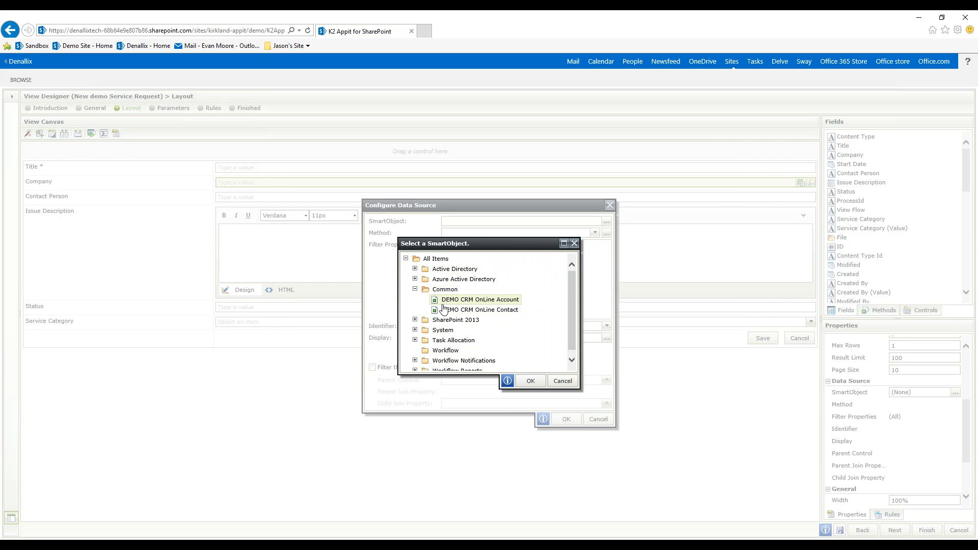
left_click(504, 303)
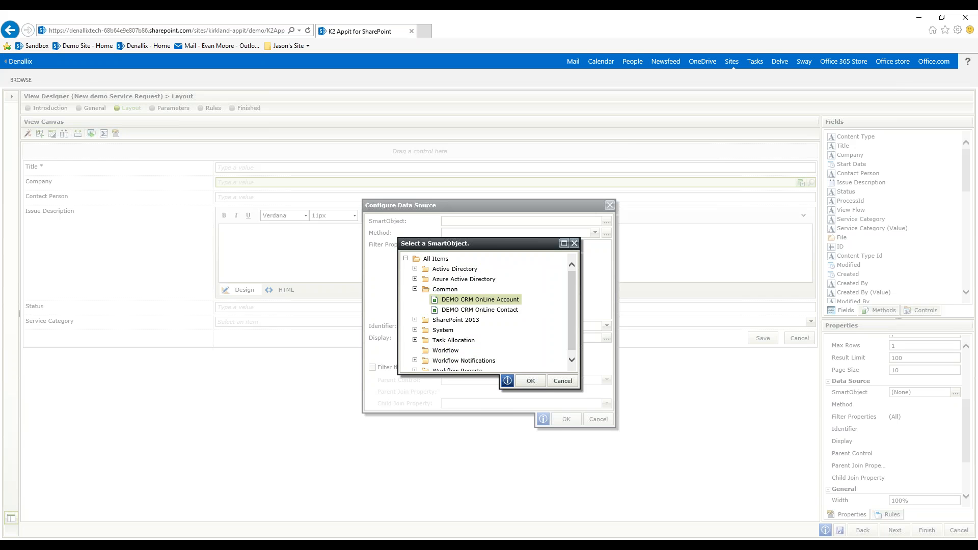
left_click(526, 379)
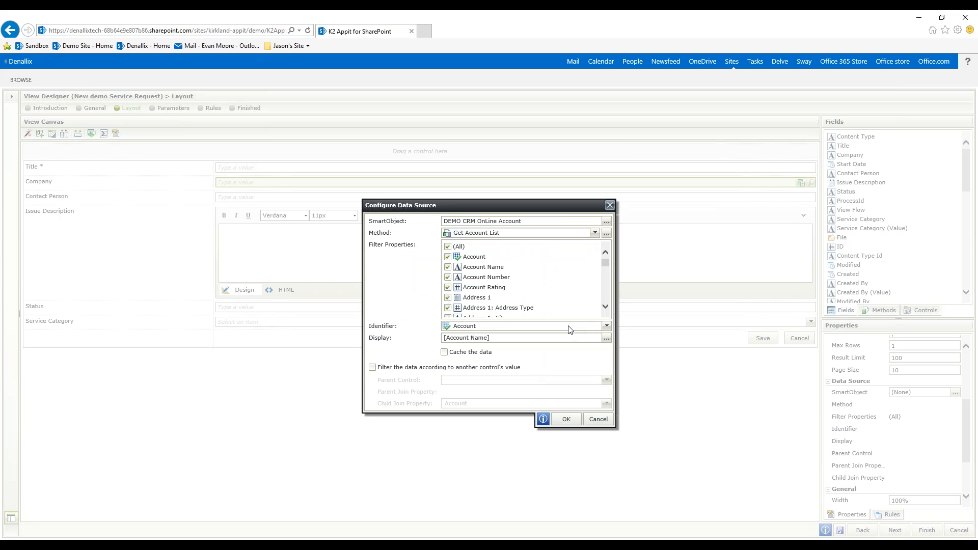
- Limit the Company picker's filter properties to Account Name and Account Number, and use Account Name as the identifier
left_click(448, 246)
left_click(448, 267)
left_click(448, 277)
left_click(607, 327)
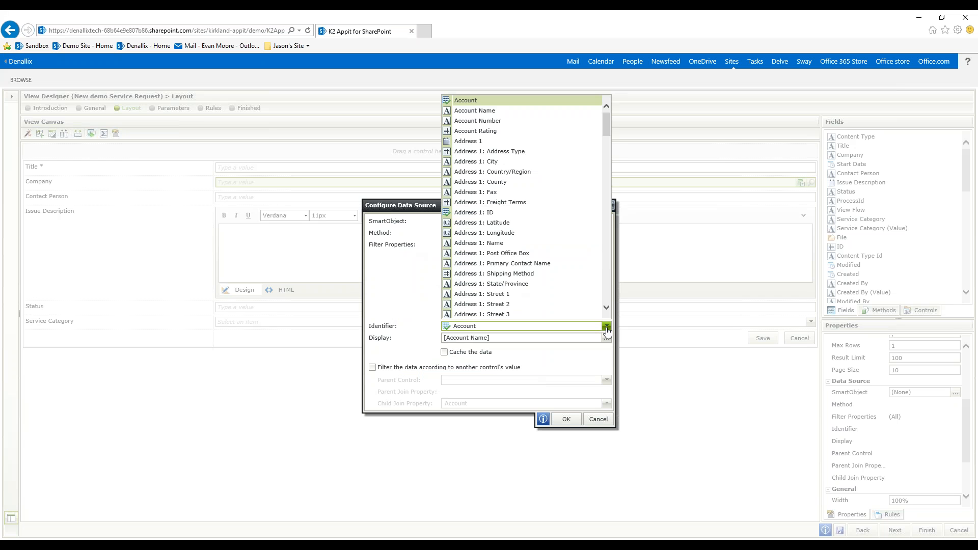
left_click(476, 111)
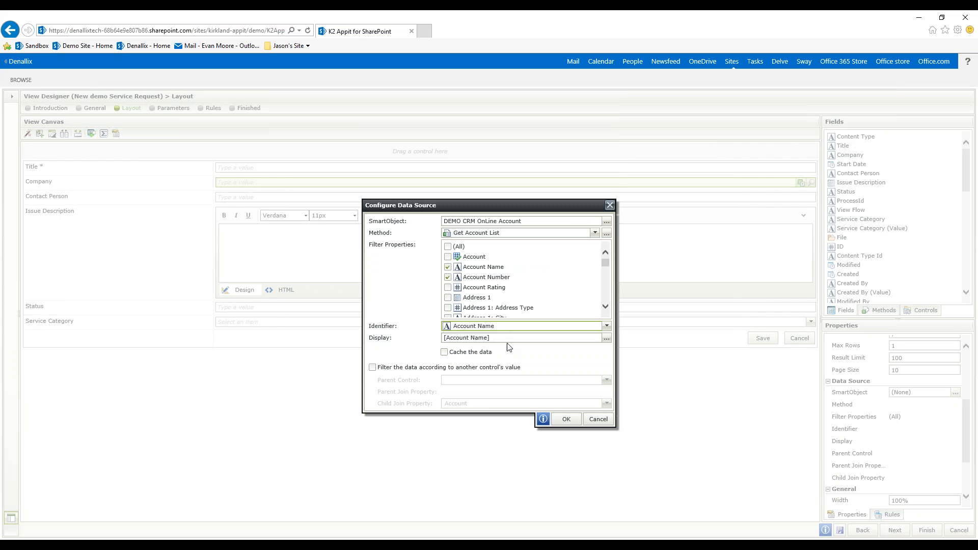
left_click(566, 419)
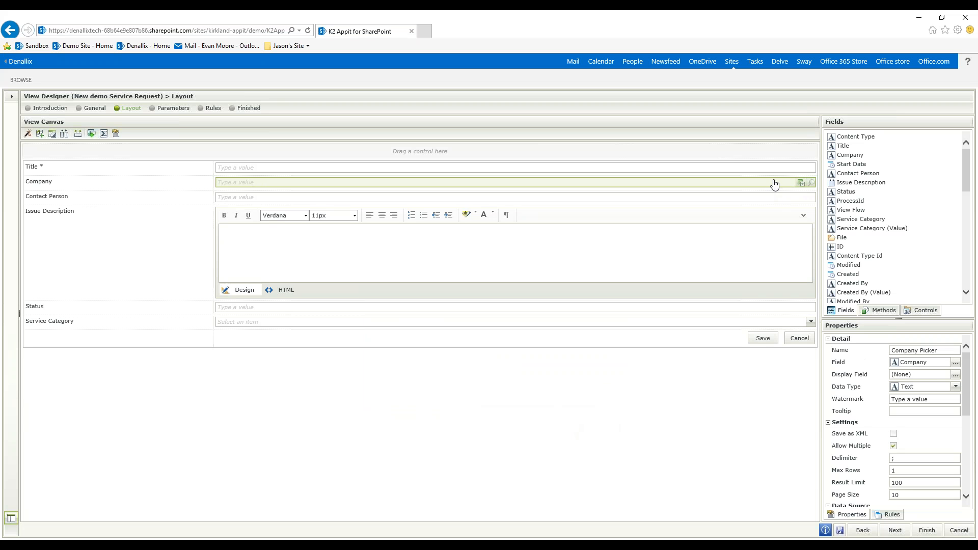
- Change the Contact Person text box into a Drop-Down List control
left_click(332, 199)
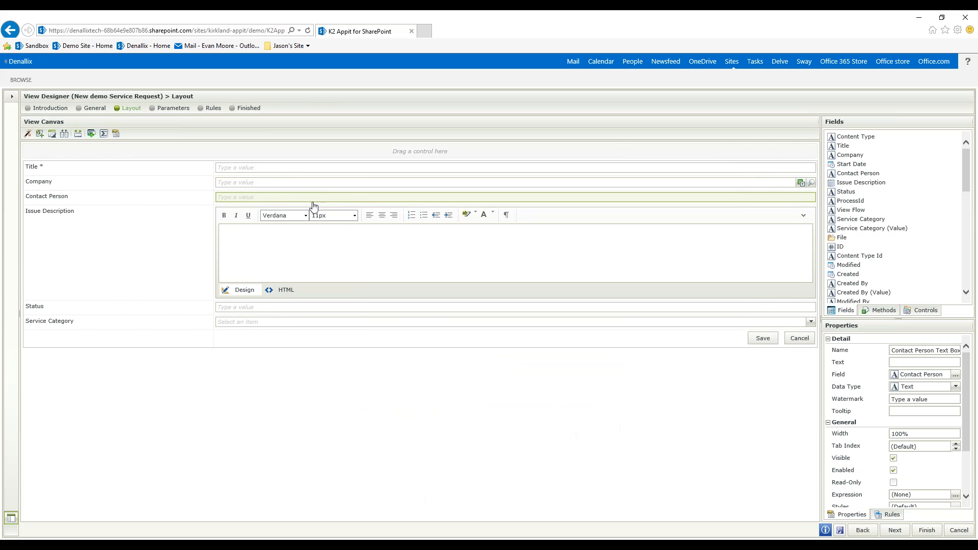
left_click(93, 136)
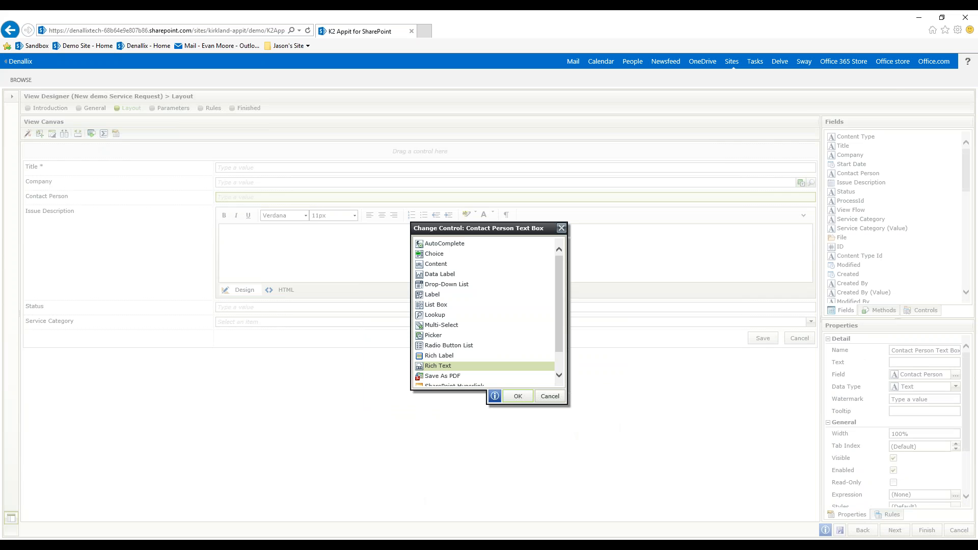
left_click(466, 289)
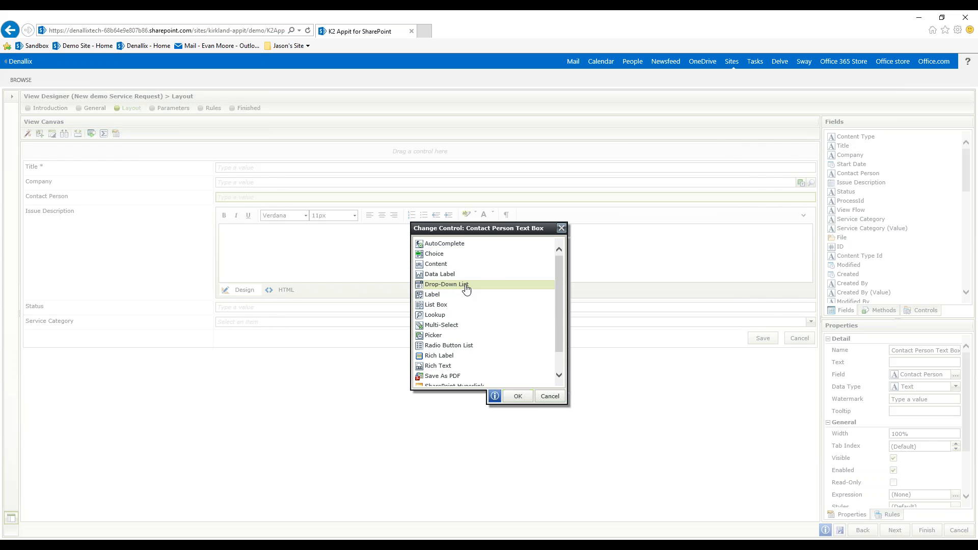
left_click(518, 396)
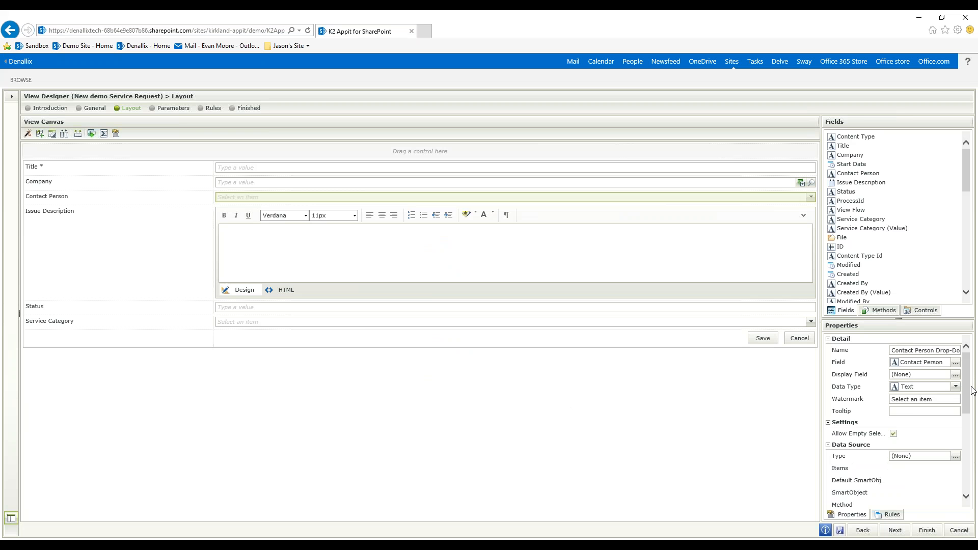
- Set the Contact Person drop-down's data source to the DEMO CRM OnLine Contact SmartObject from the Common category
scroll(952, 459, "down", 5)
scroll(952, 448, "up", 5)
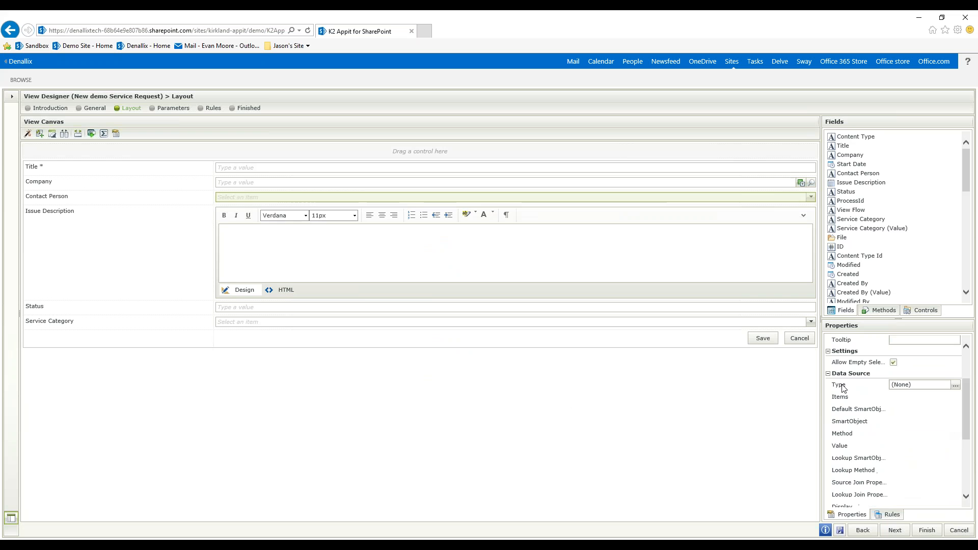
left_click(956, 385)
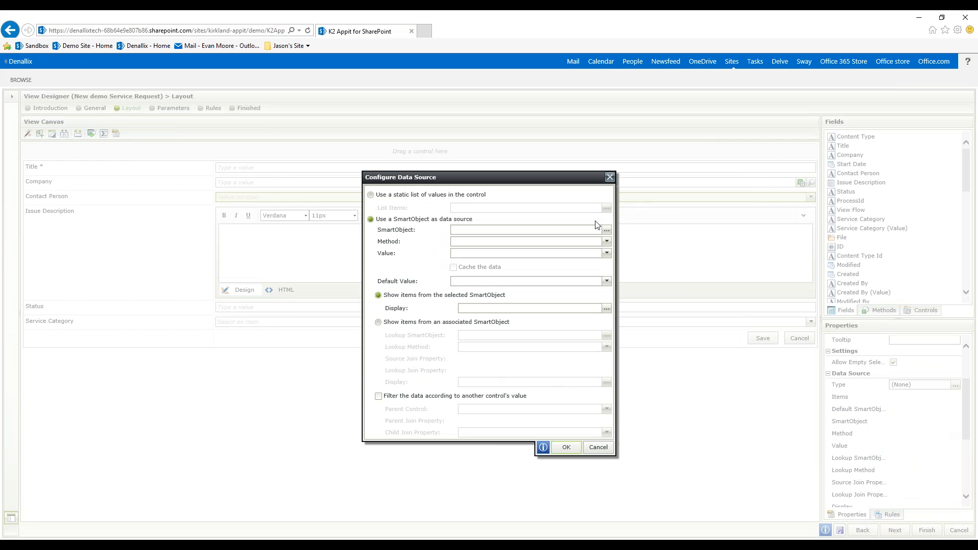
left_click(606, 230)
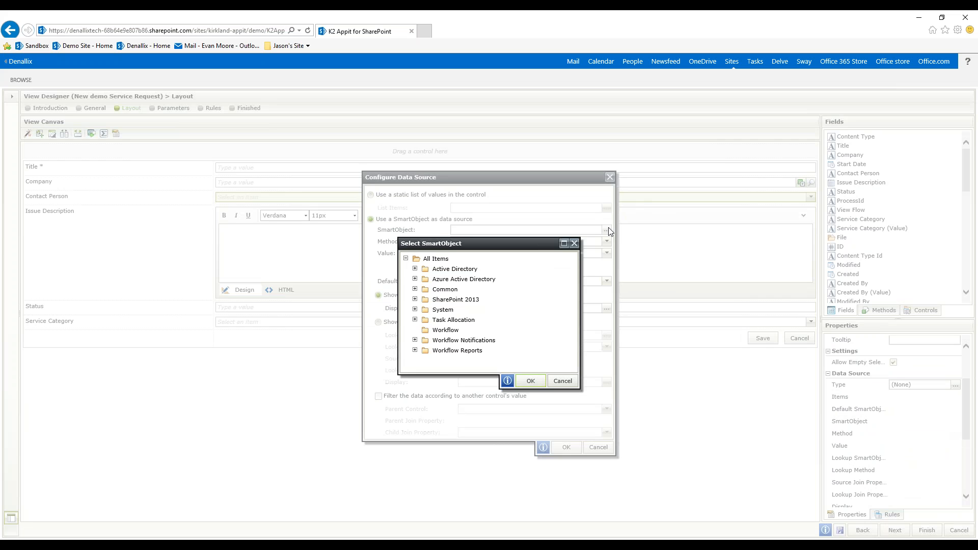
left_click(415, 290)
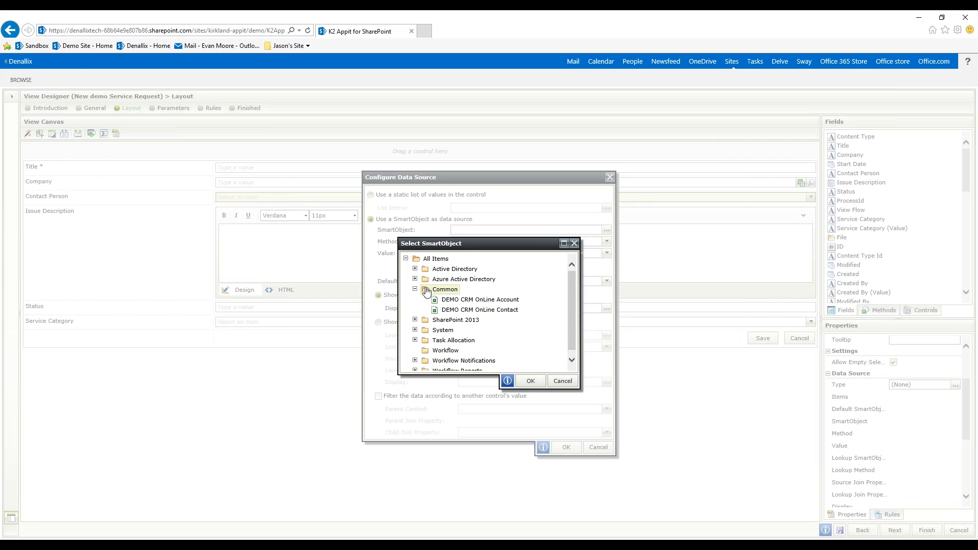
left_click(499, 312)
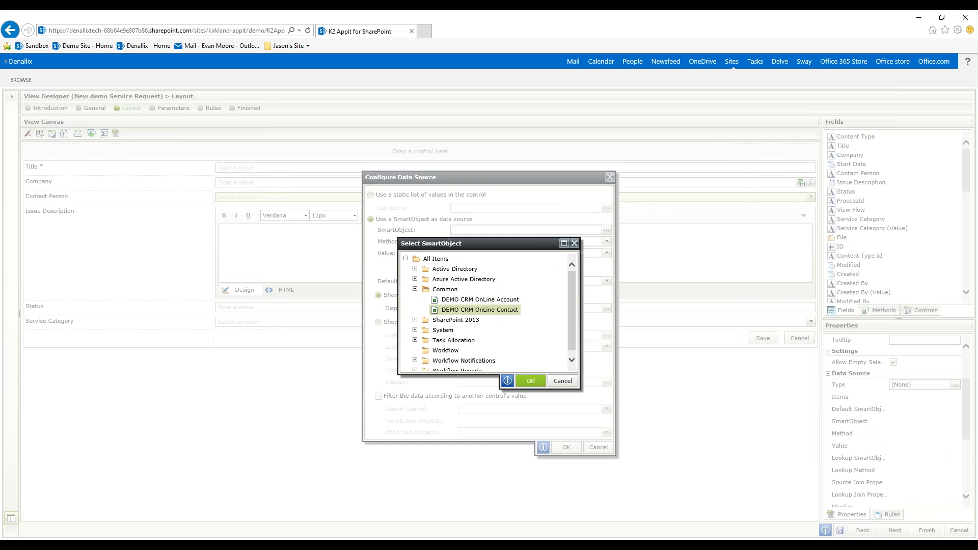
left_click(529, 381)
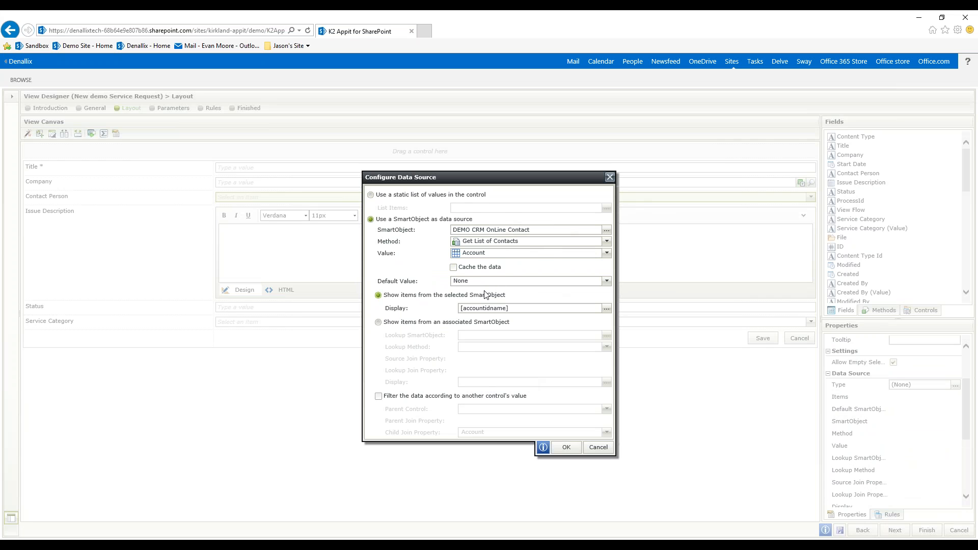
- Use the Full Name property as both the value and the display item of the Contact Person drop-down
left_click(607, 254)
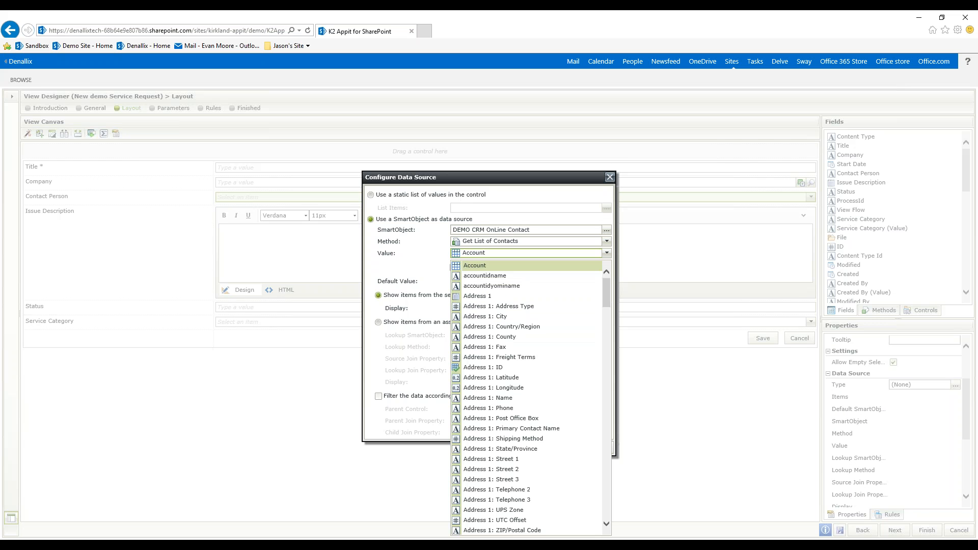
left_click_drag(606, 290, 603, 415)
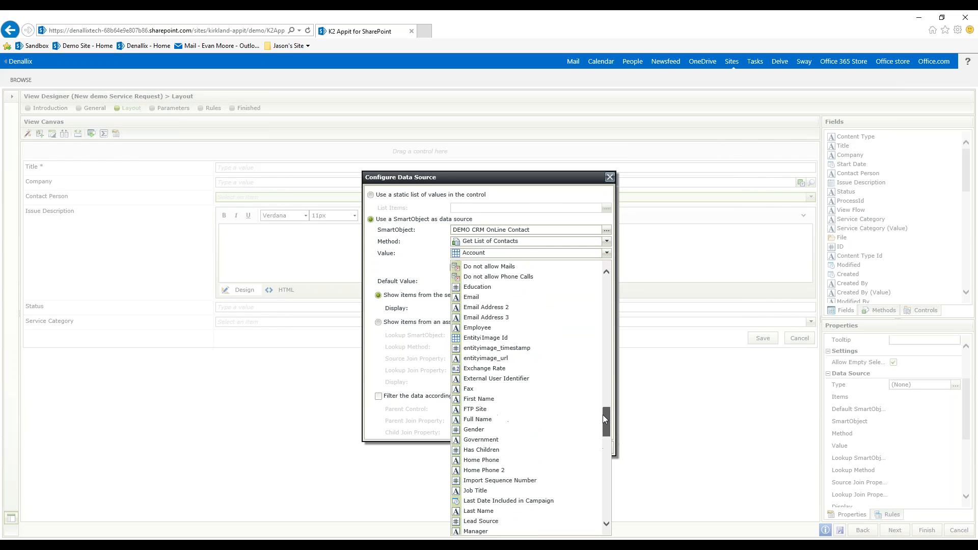
left_click(500, 423)
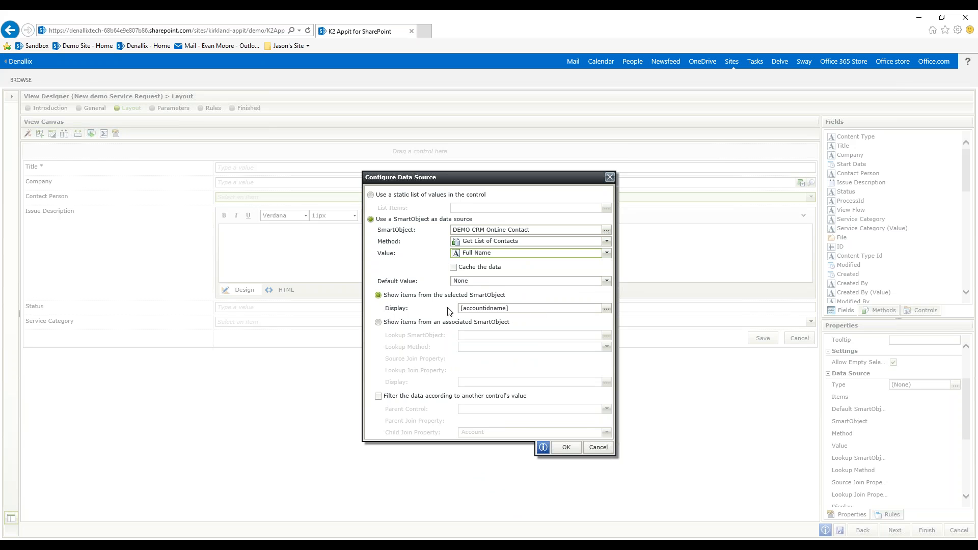
left_click(607, 309)
left_click(391, 277)
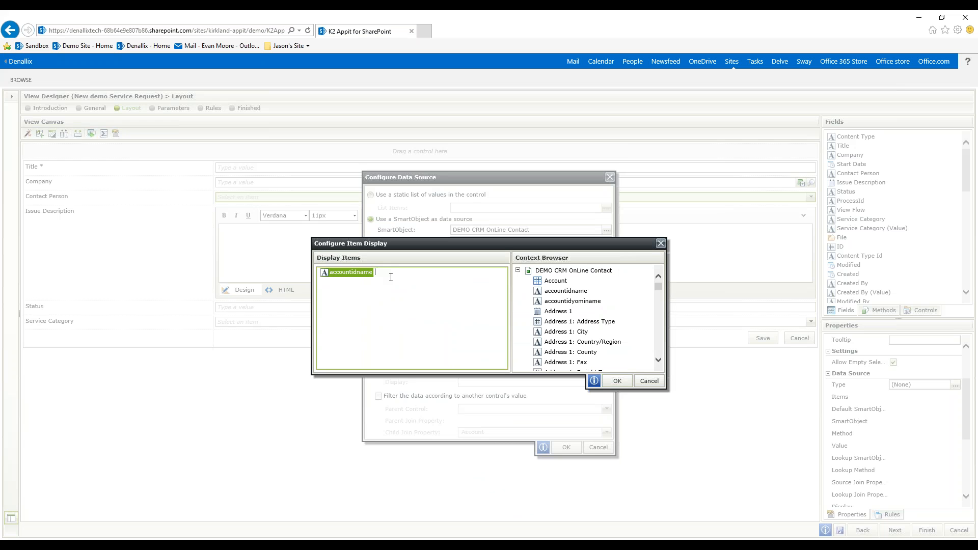
key("BackSpace")
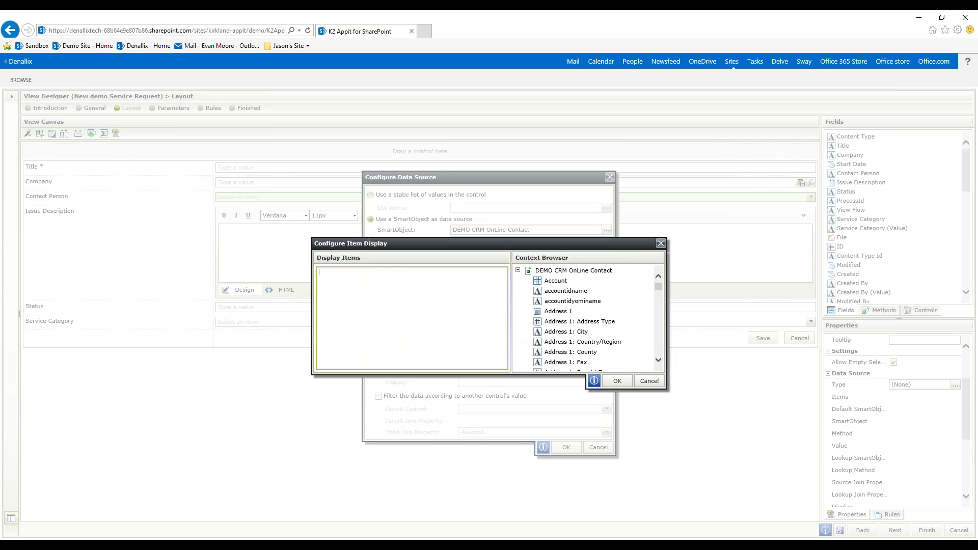
left_click_drag(658, 287, 661, 329)
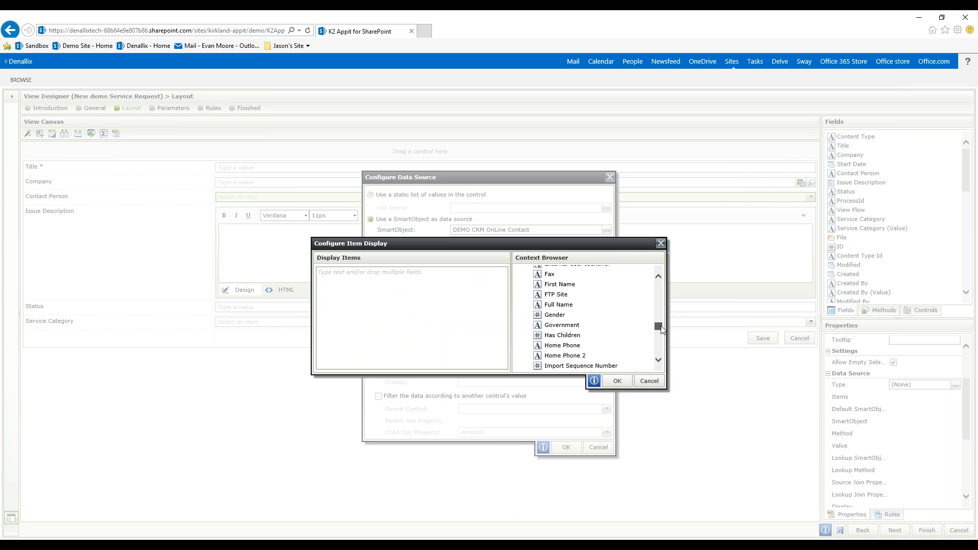
left_click_drag(561, 306, 341, 285)
left_click(617, 381)
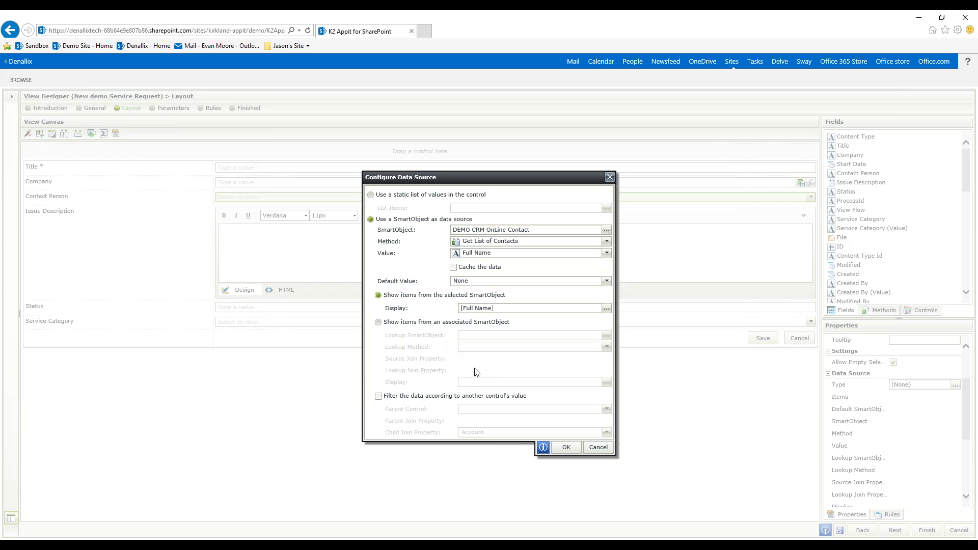
- Filter the contact data by the Company Picker parent control, with accountidname as the child join property, and apply the data source
left_click(379, 397)
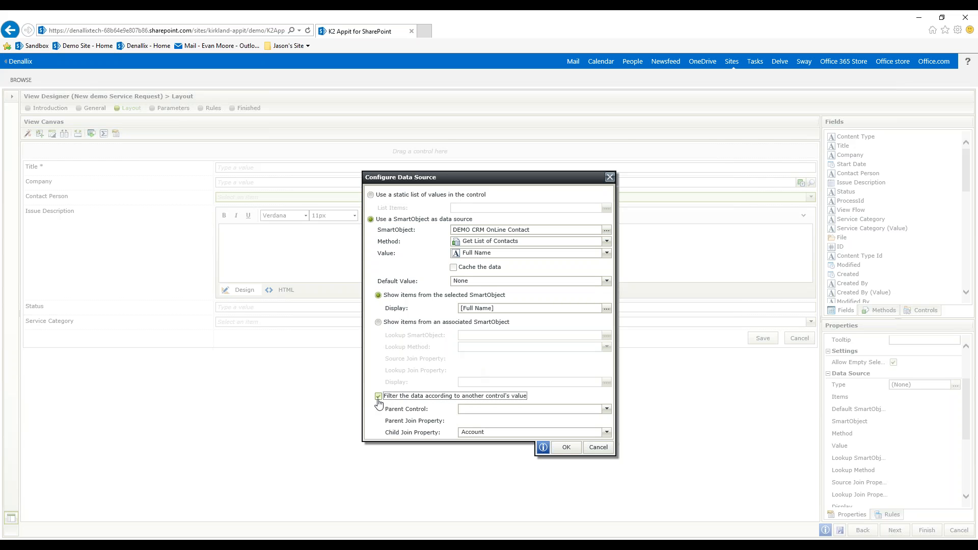
left_click(605, 409)
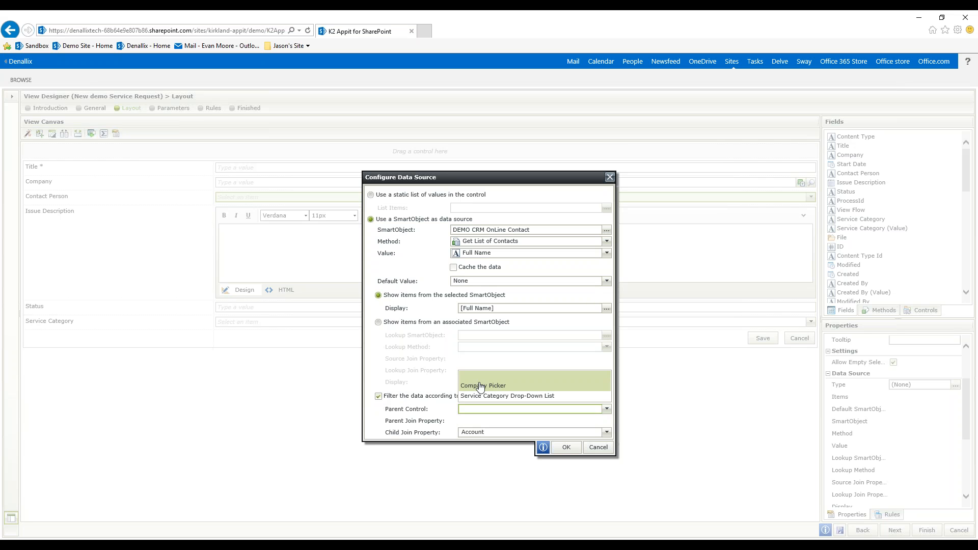
left_click(499, 389)
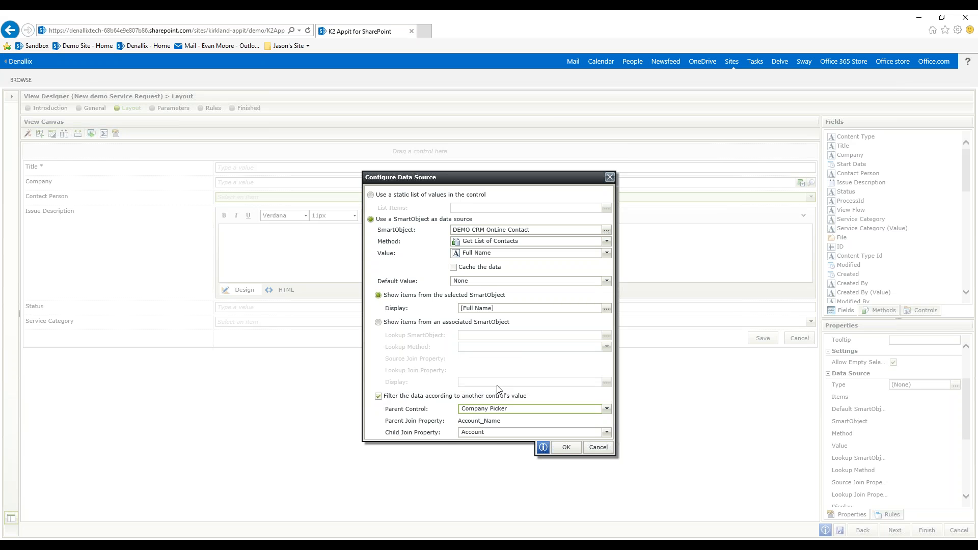
left_click(606, 432)
left_click(523, 106)
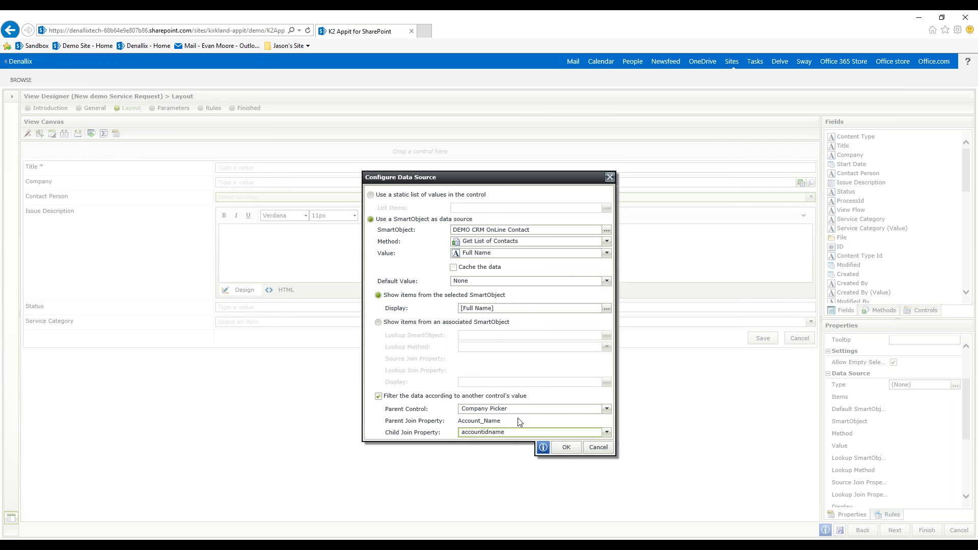
left_click(570, 452)
left_click(567, 447)
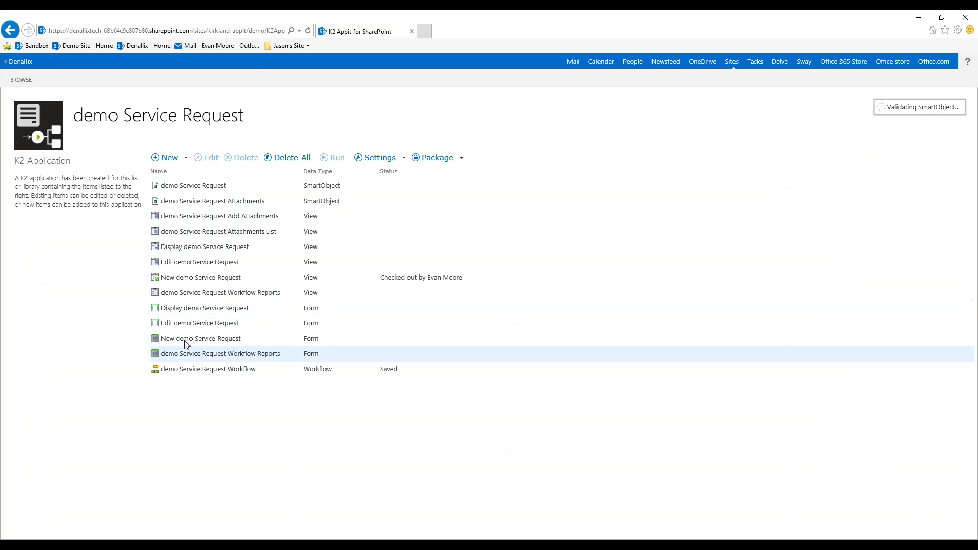
- Check out the New demo Service Request form and open it for editing
left_click(218, 340)
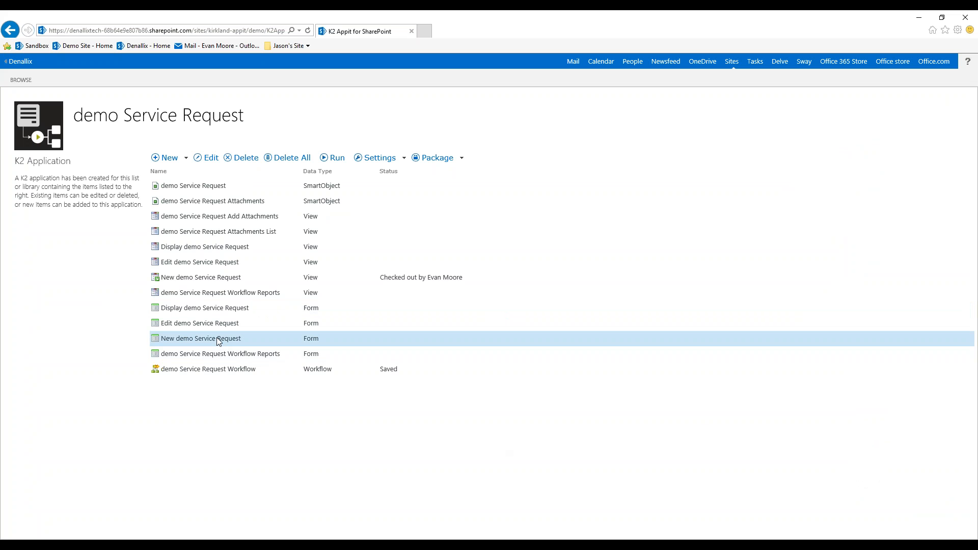
right_click(218, 340)
left_click(253, 382)
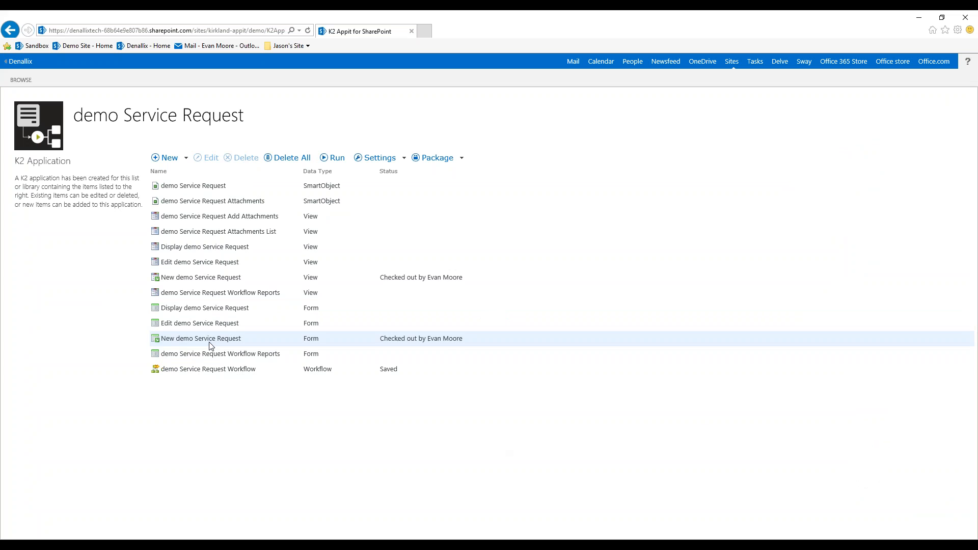
right_click(212, 341)
left_click(230, 346)
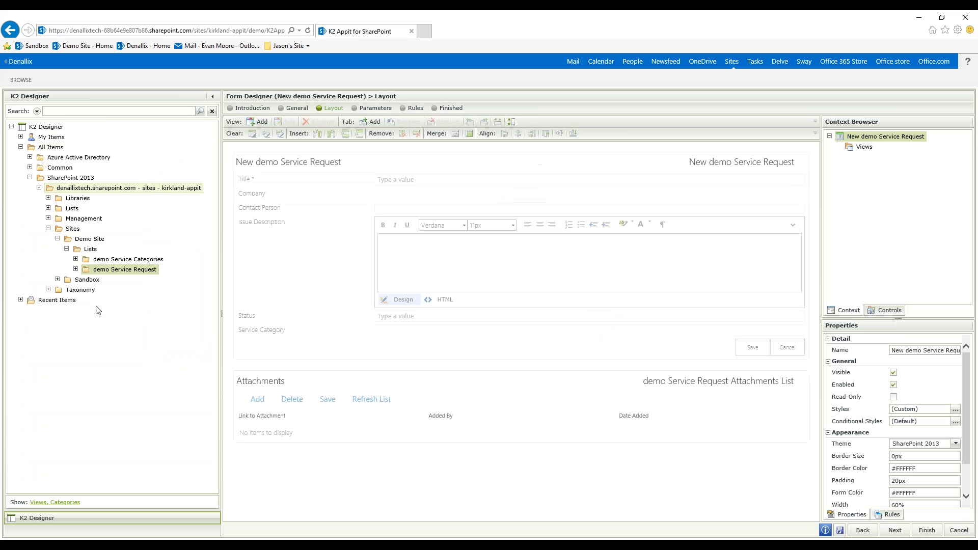
- Add the DEMO CM.Header.ItemView view from the Common category above the New demo Service Request view on the form
left_click(213, 99)
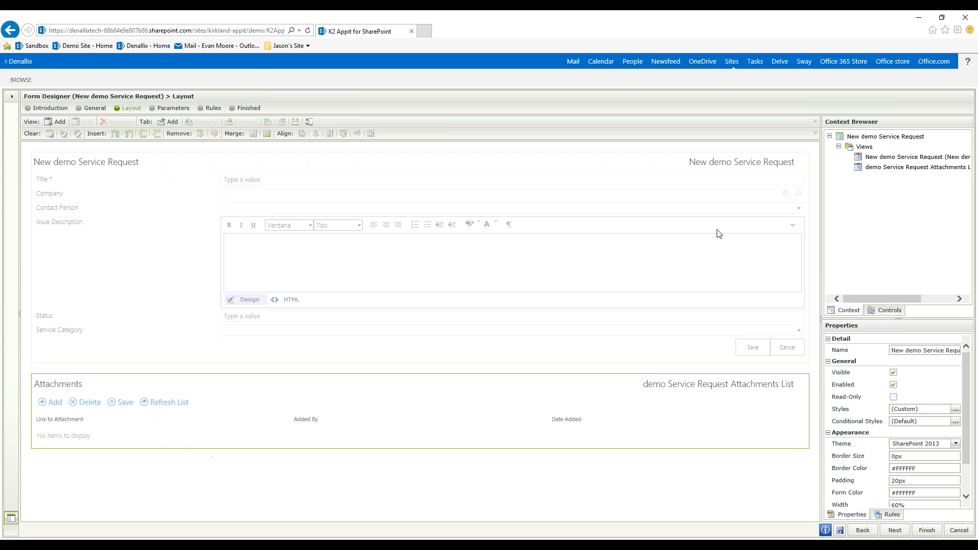
left_click(891, 159)
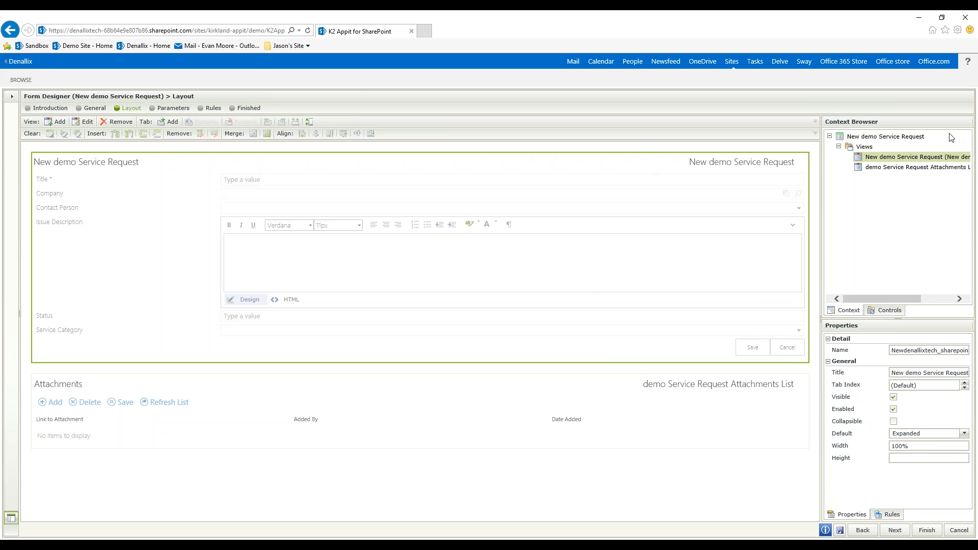
left_click(916, 168)
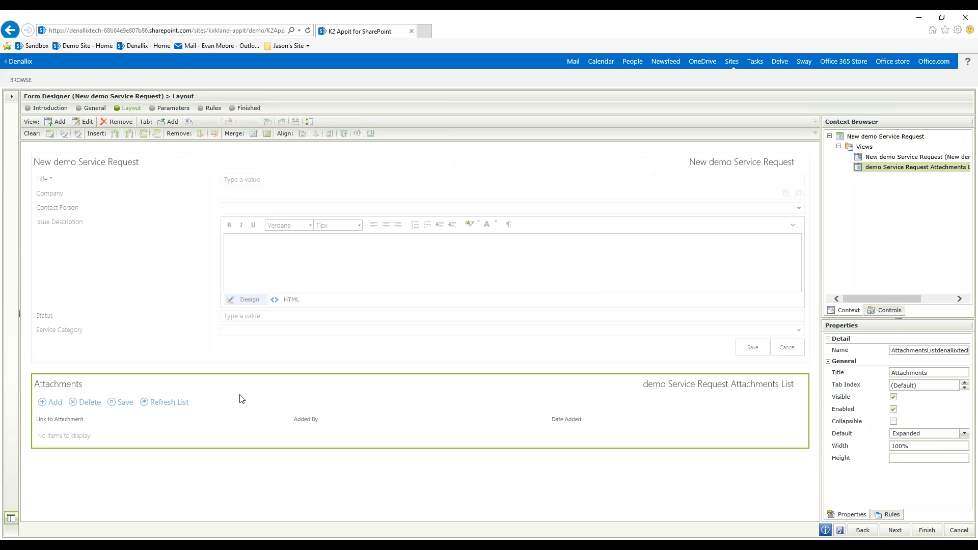
left_click(890, 158)
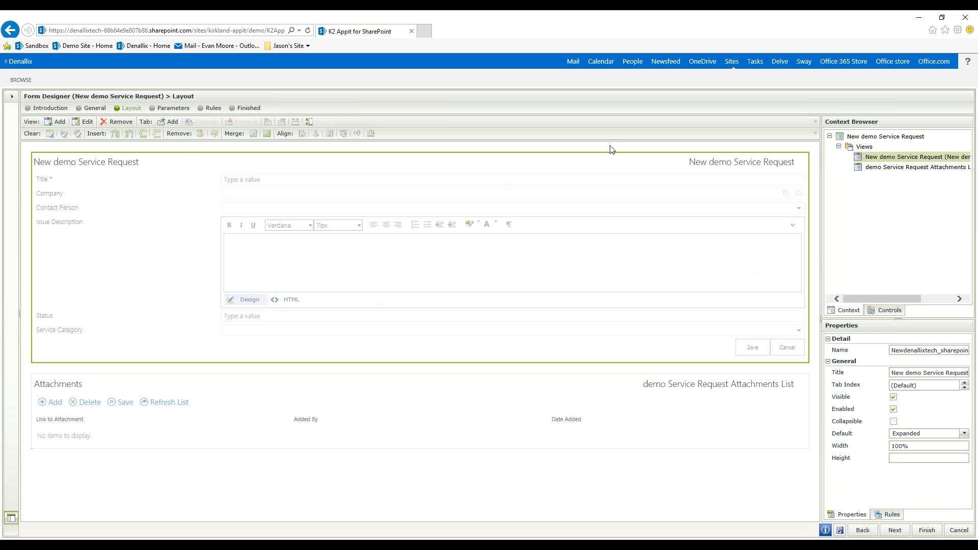
left_click(12, 97)
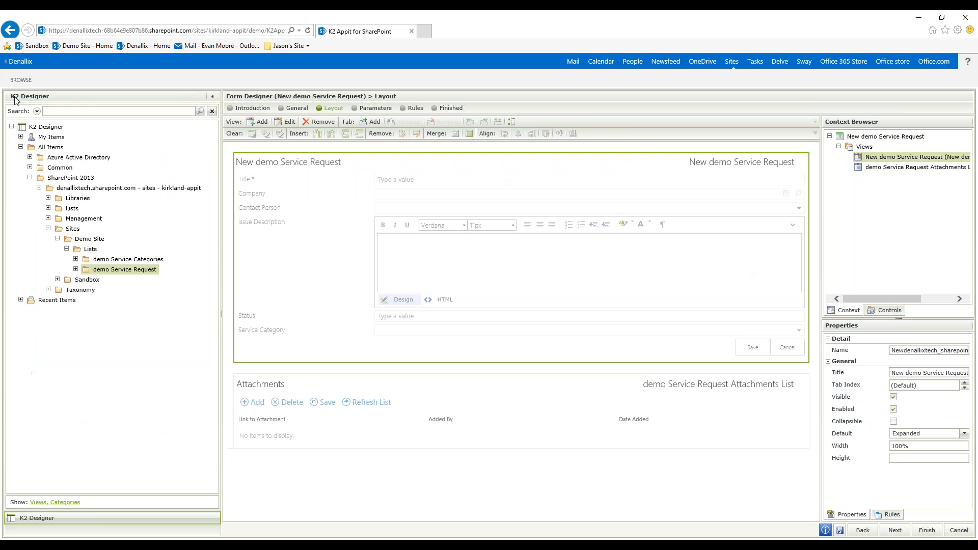
left_click(30, 168)
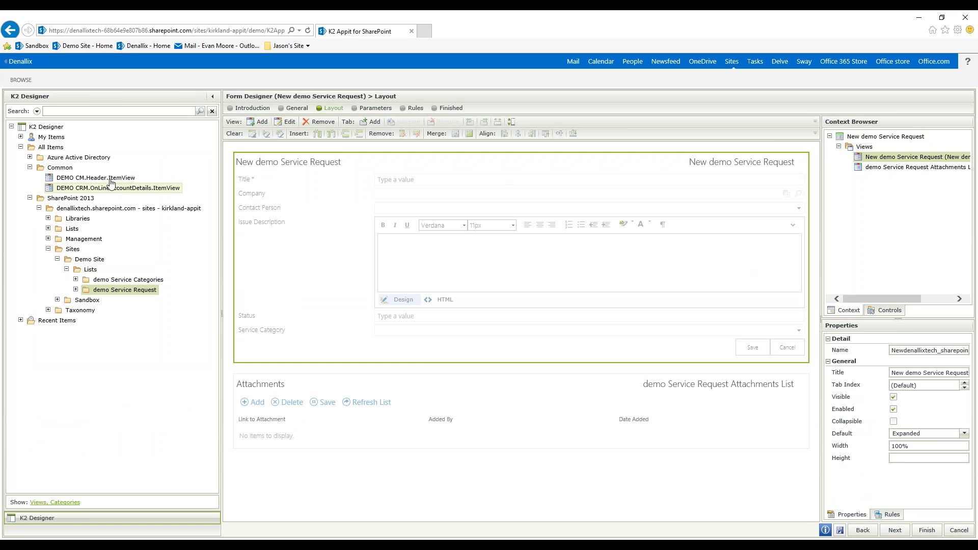
left_click_drag(108, 188, 106, 180)
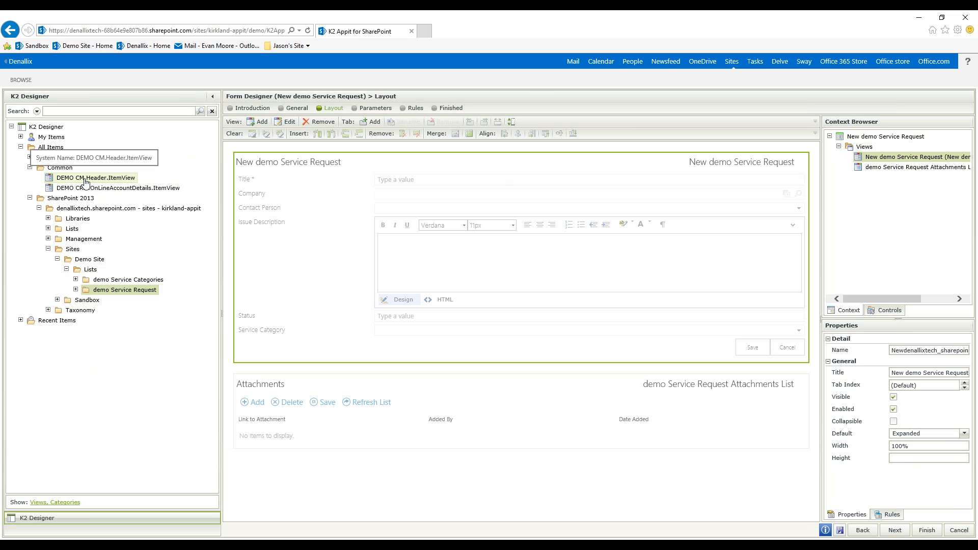
left_click_drag(128, 182, 493, 154)
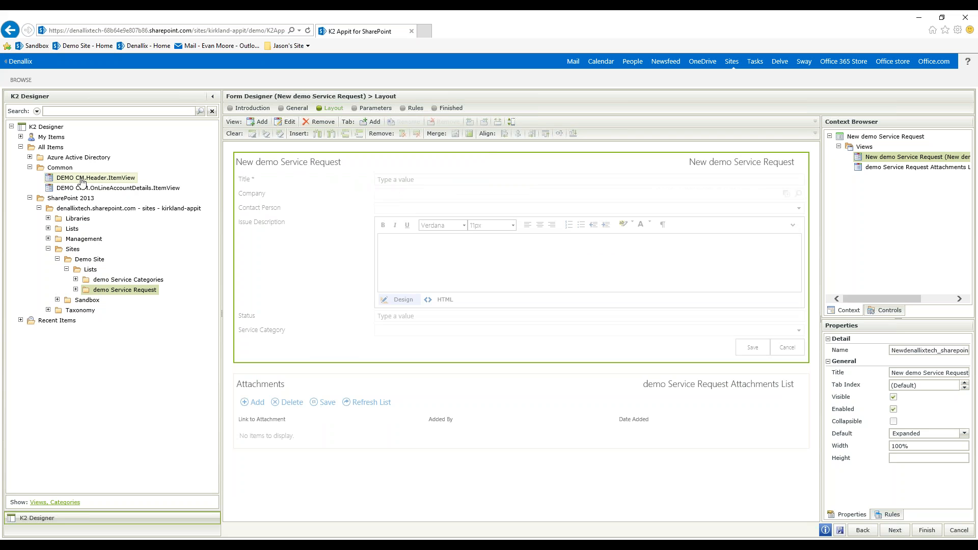
left_click_drag(80, 178, 458, 162)
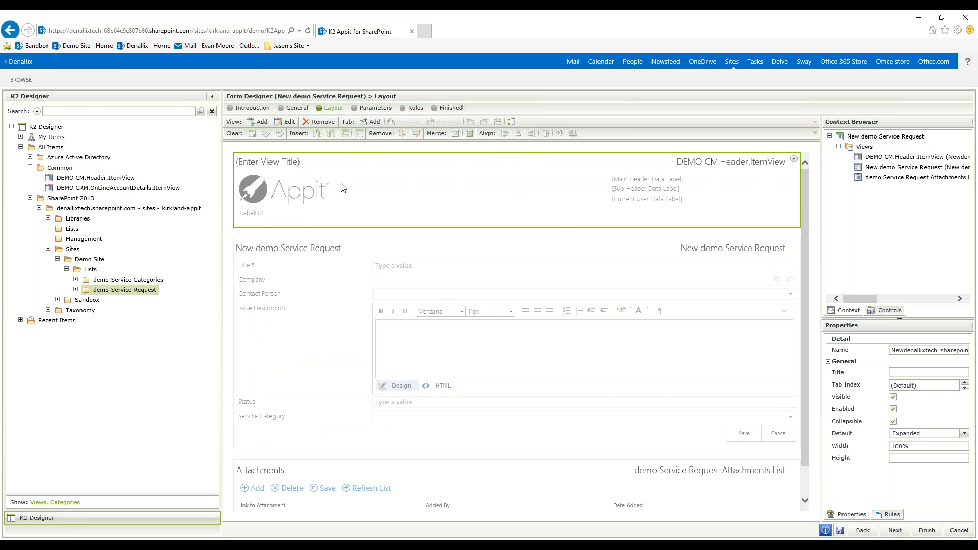
- Convert the form to a tabbed layout and add a second tab titled Customer Details
left_click(213, 97)
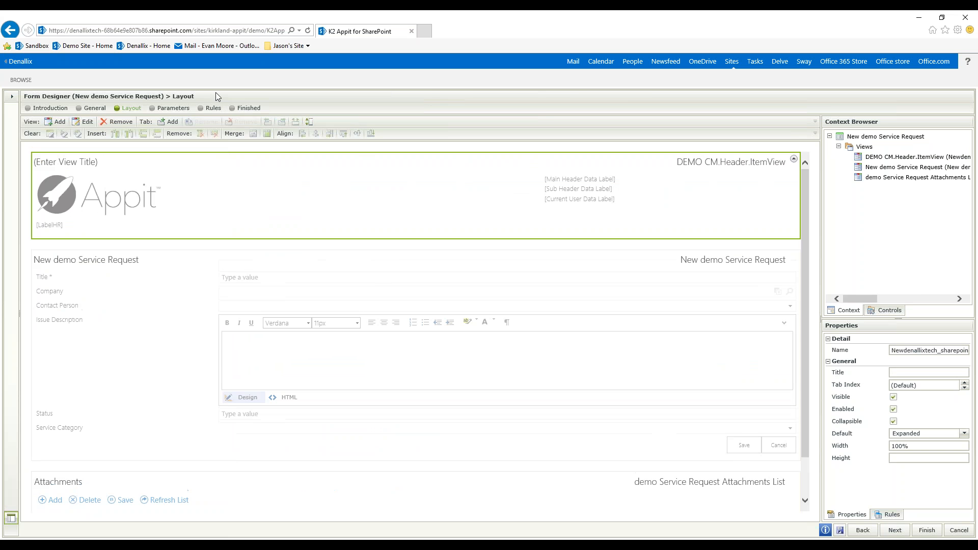
left_click(169, 122)
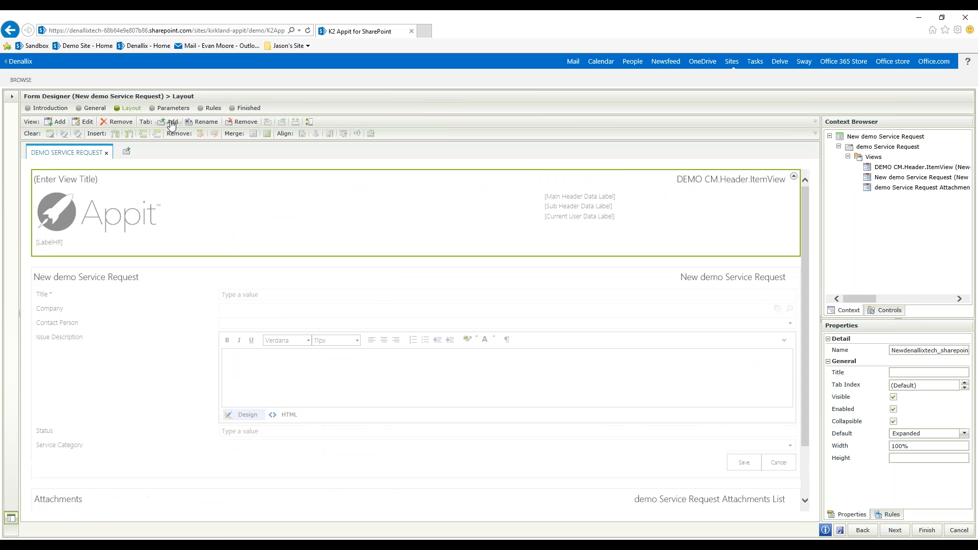
left_click(126, 151)
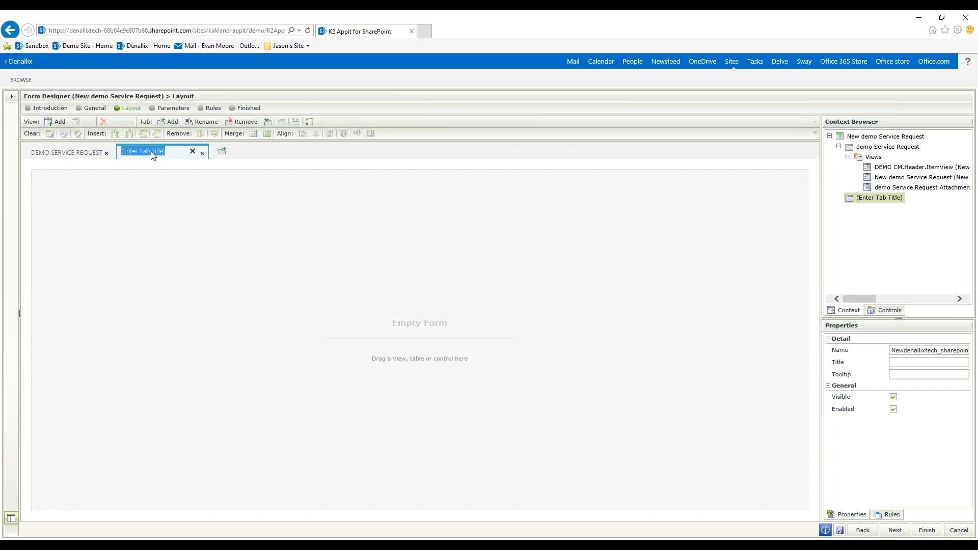
type("Customer Details")
left_click(177, 190)
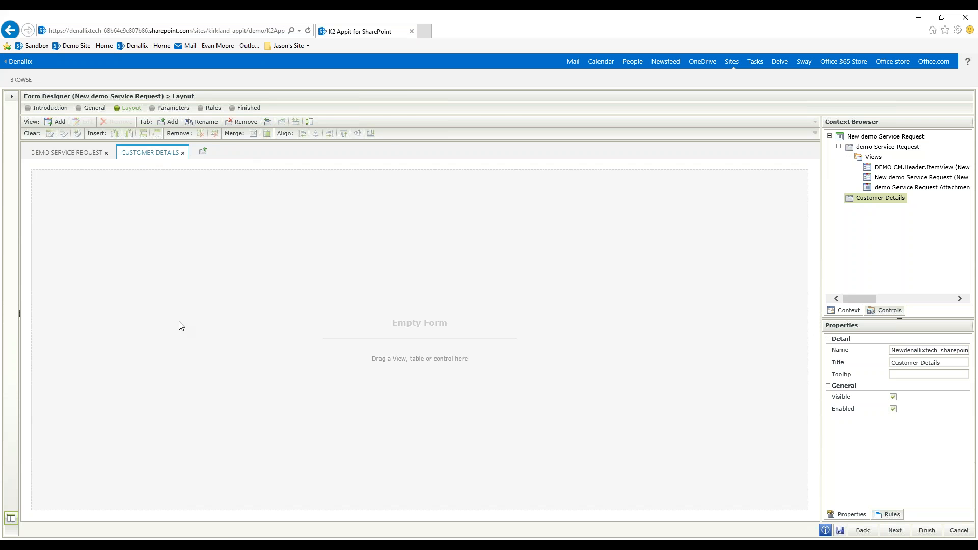
- Add the DEMO CRM.OnLineAccountDetails.ItemView view from the Common category to the empty Customer Details tab
left_click(12, 97)
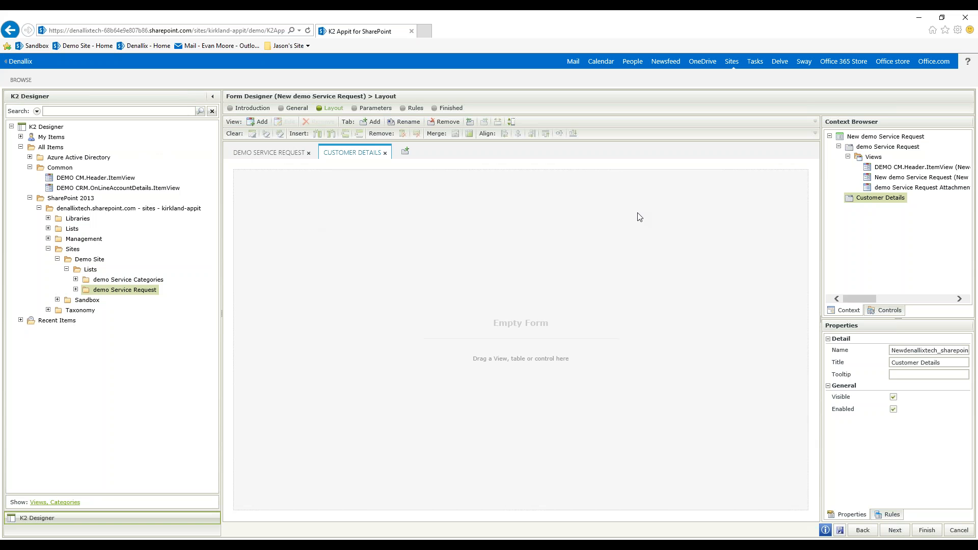
left_click(124, 191)
left_click(568, 348)
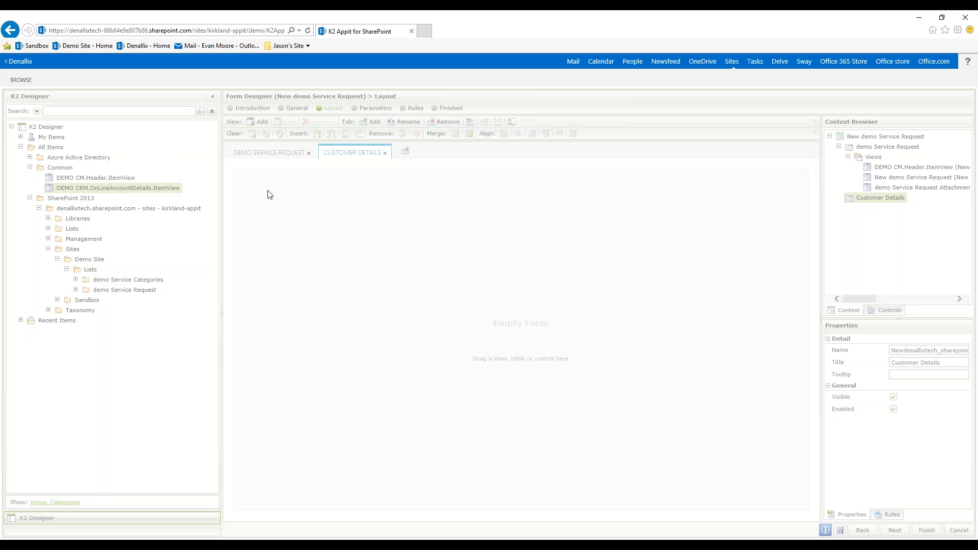
left_click_drag(117, 196, 489, 281)
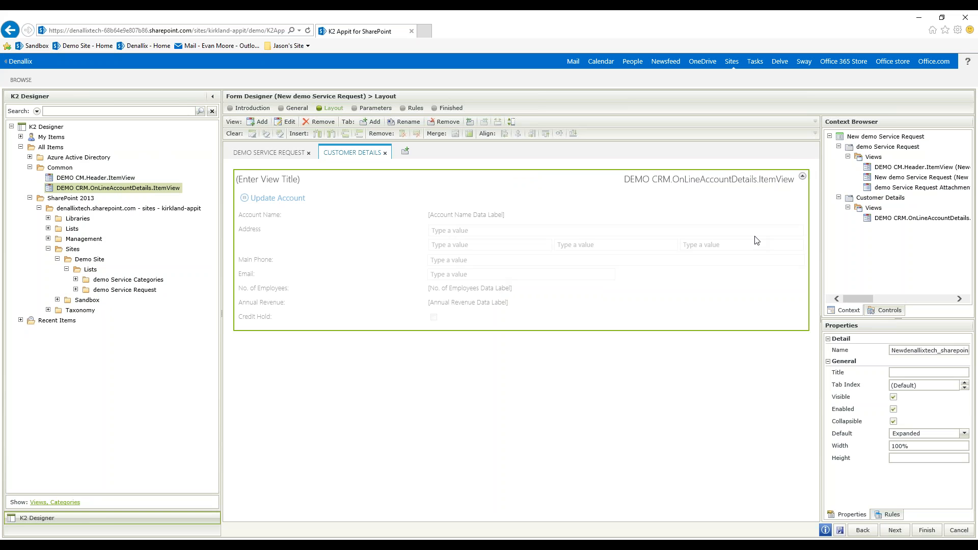
- Apply the Lithium theme to the whole New demo Service Request form
left_click(269, 153)
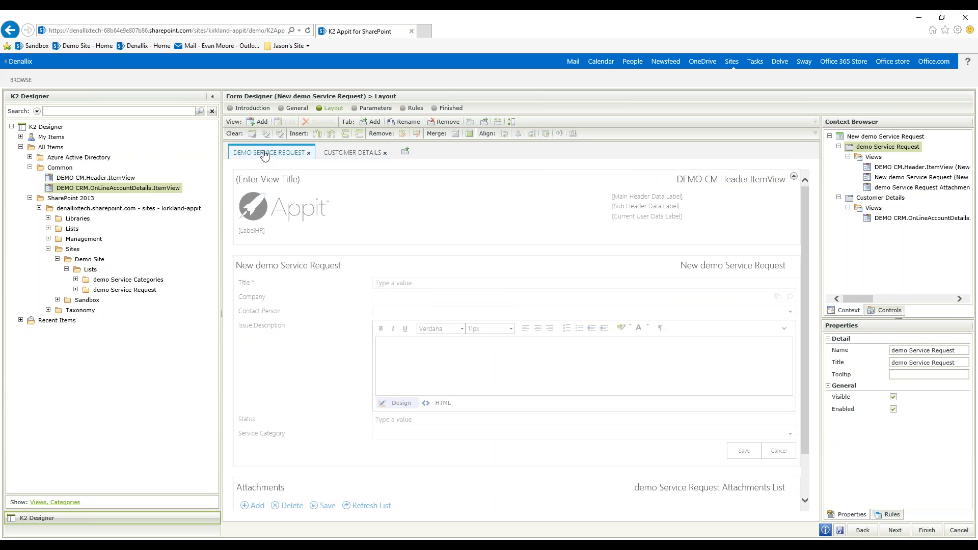
left_click(588, 170)
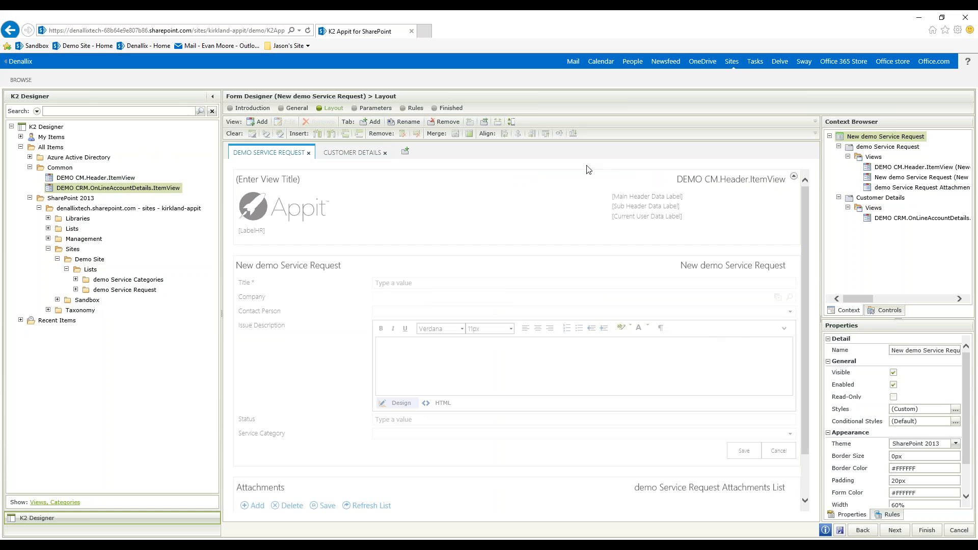
left_click(956, 444)
left_click(948, 373)
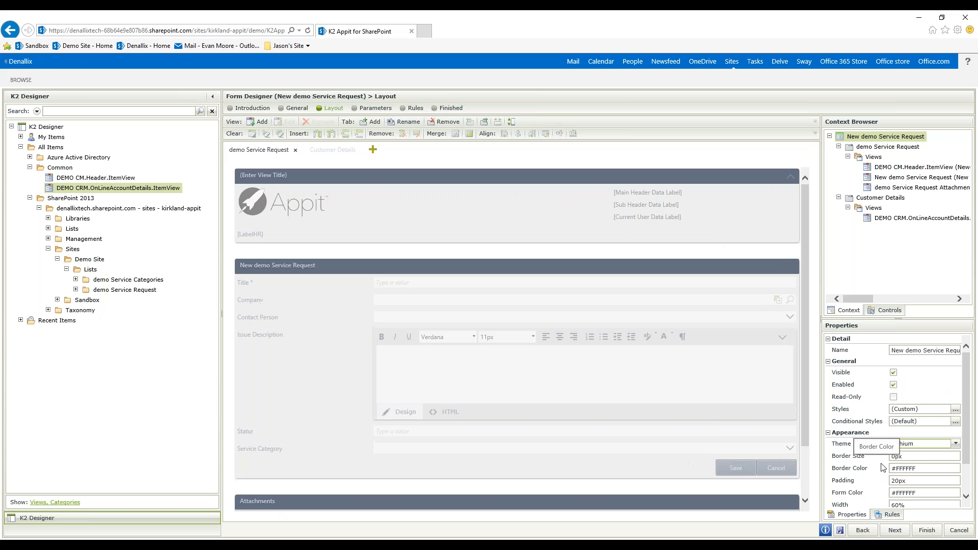
- Set the form's width to 80% and finish editing the form
scroll(883, 467, "down", 2)
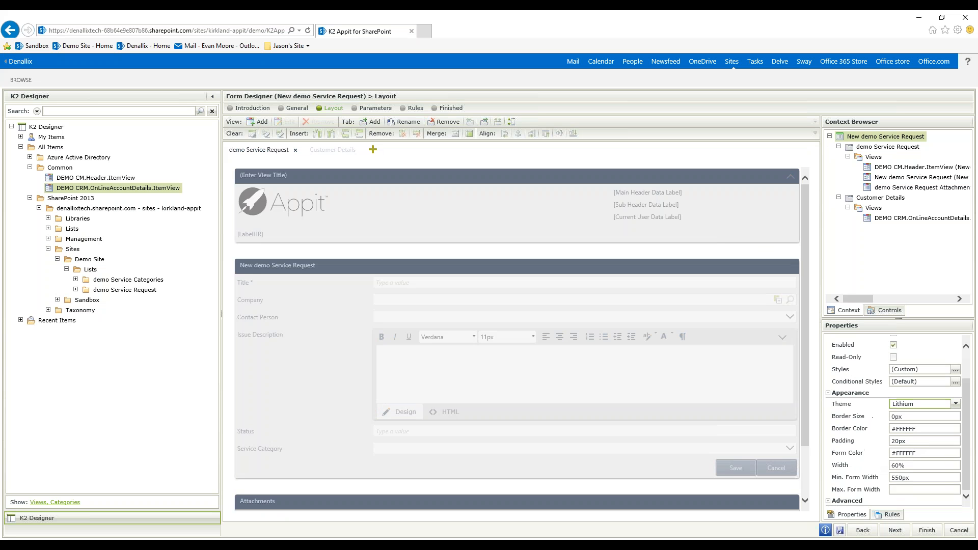
left_click(914, 467)
key("ctrl+a")
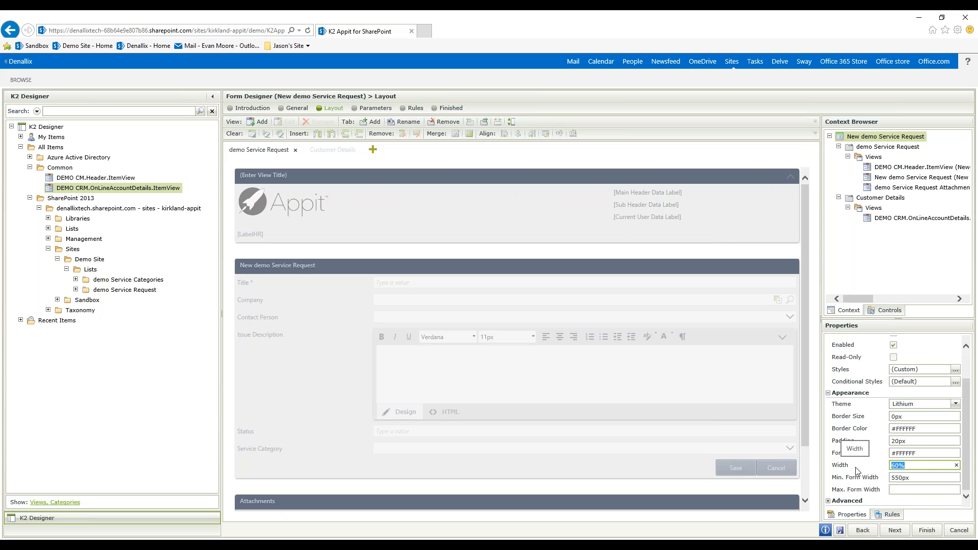
type("90")
key("Tab")
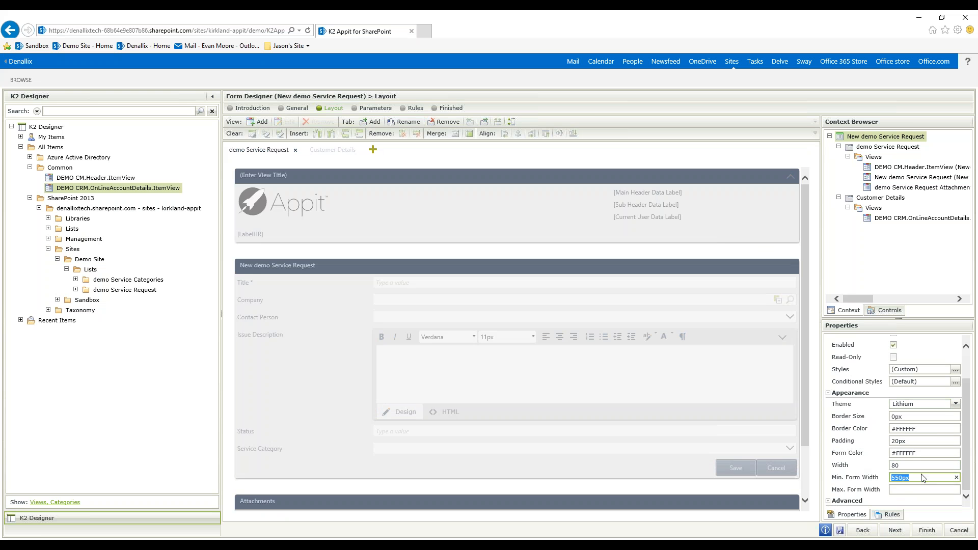
left_click(911, 465)
left_click(927, 531)
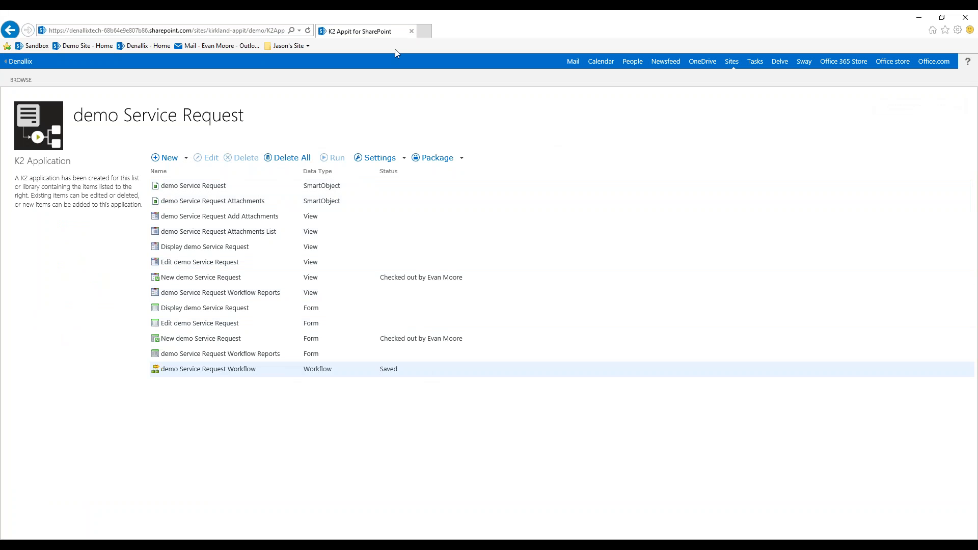
- Open the Demo Site in a new browser tab and start a new item in the demo Service Request list
left_click(424, 31)
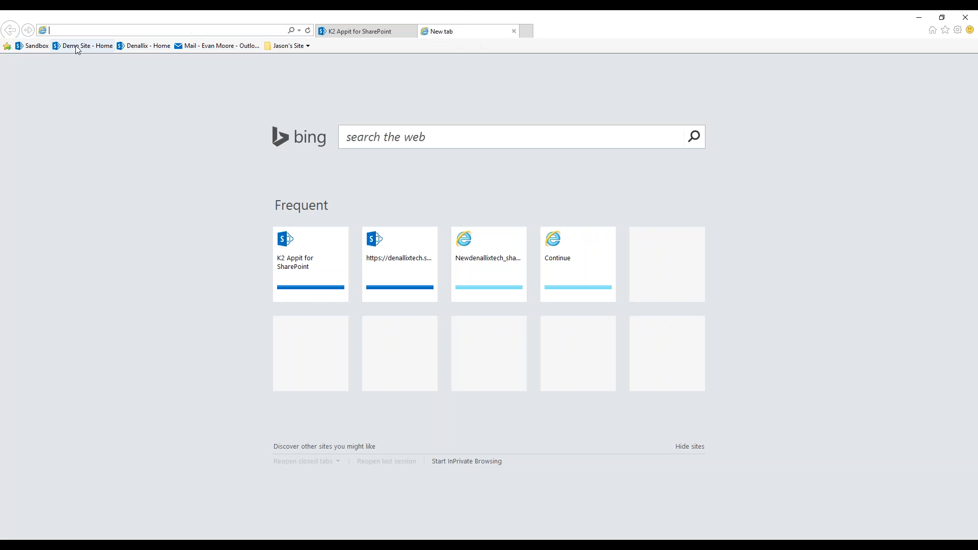
left_click(80, 46)
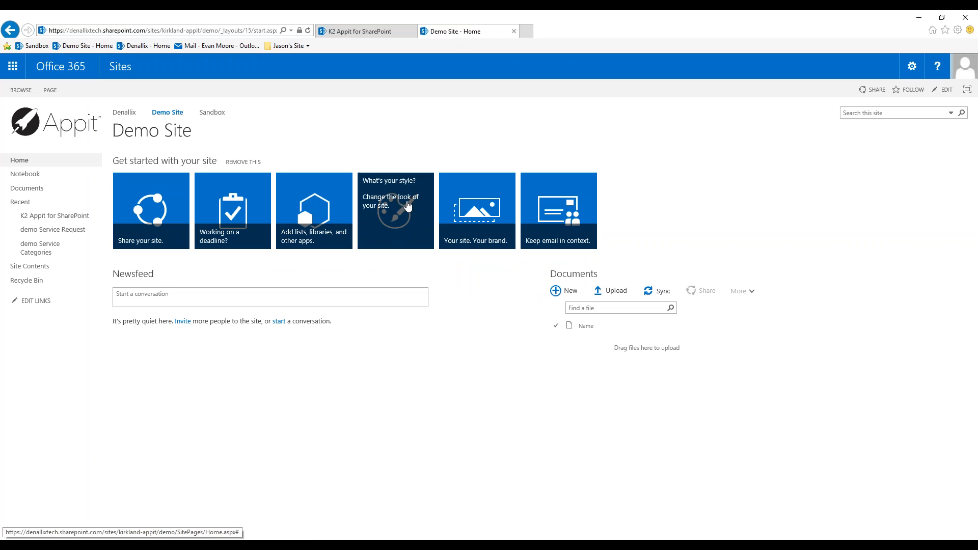
left_click(55, 231)
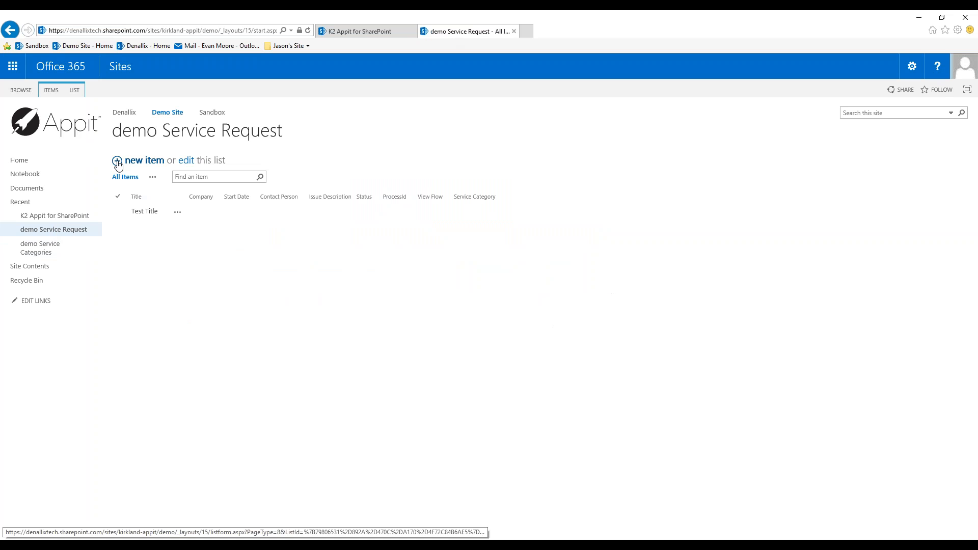
left_click(117, 162)
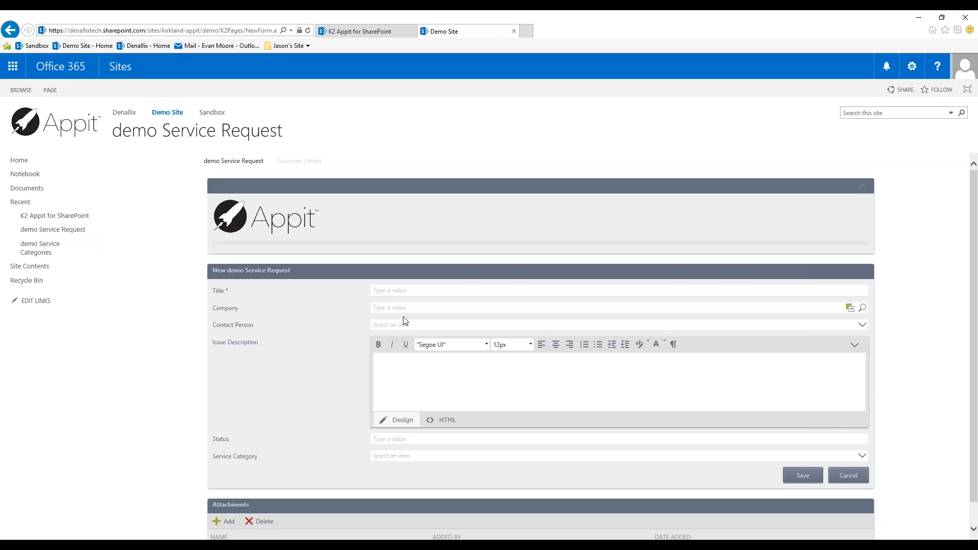
- Enter Adventure Works (sample) as the company and choose its sample contact as the contact person
left_click(416, 307)
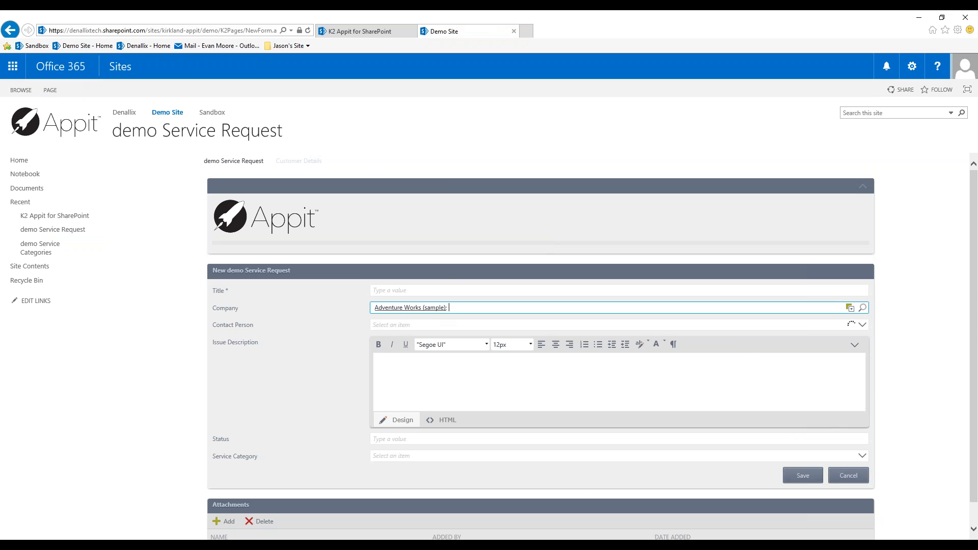
left_click(862, 324)
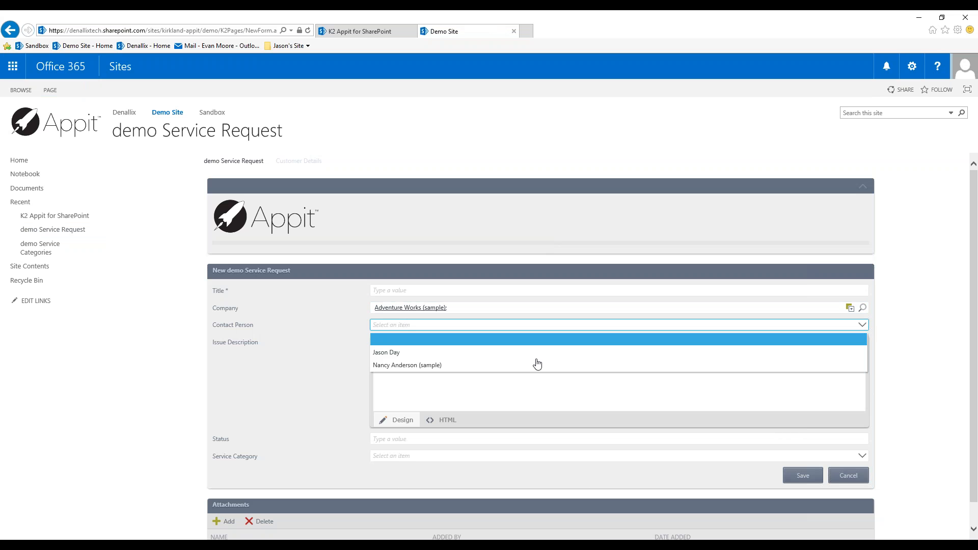
left_click(447, 365)
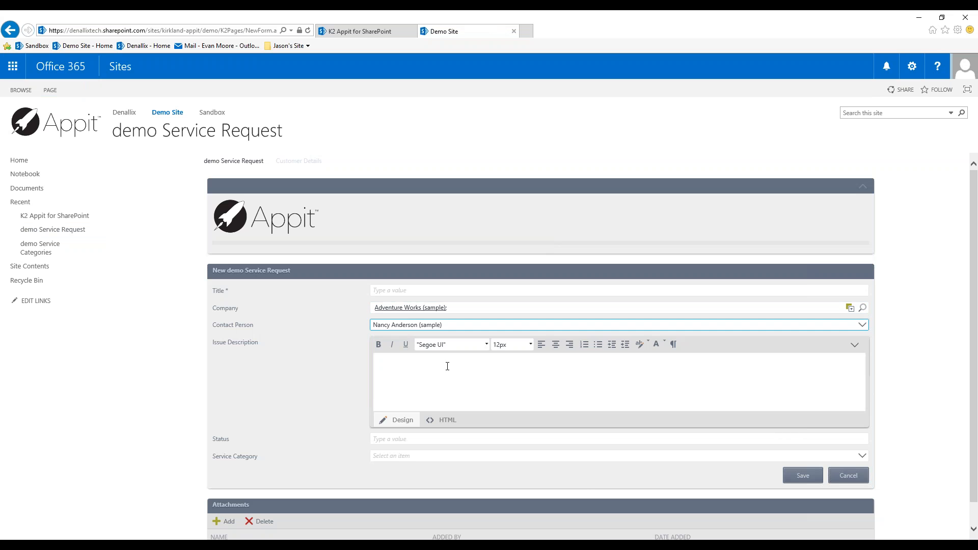